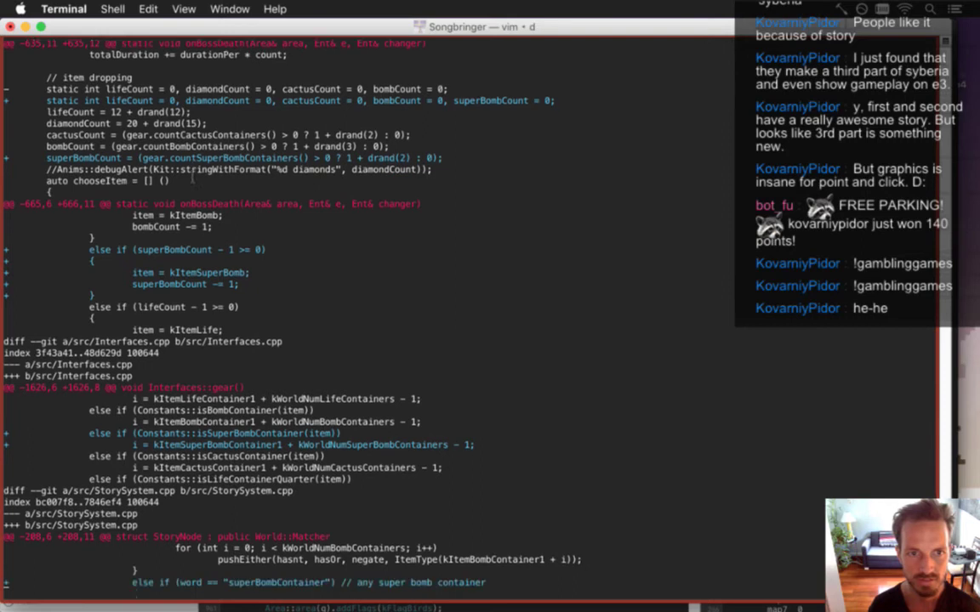
Review the rest of the git diff through the Interfaces.cpp, StorySystem.cpp and World.cpp changes and quit the diff view
scroll(192, 175, "down", 2)
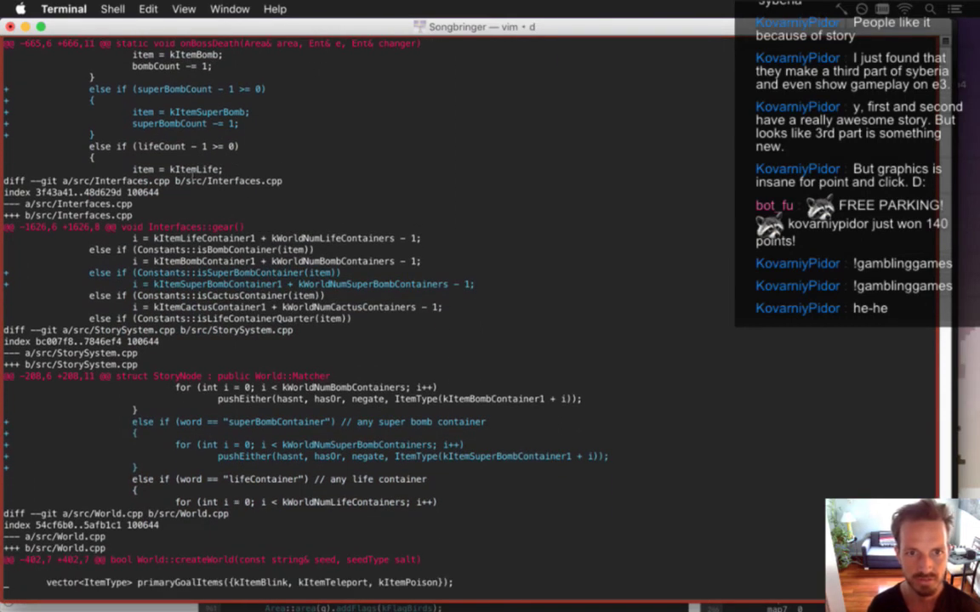
scroll(194, 176, "down", 4)
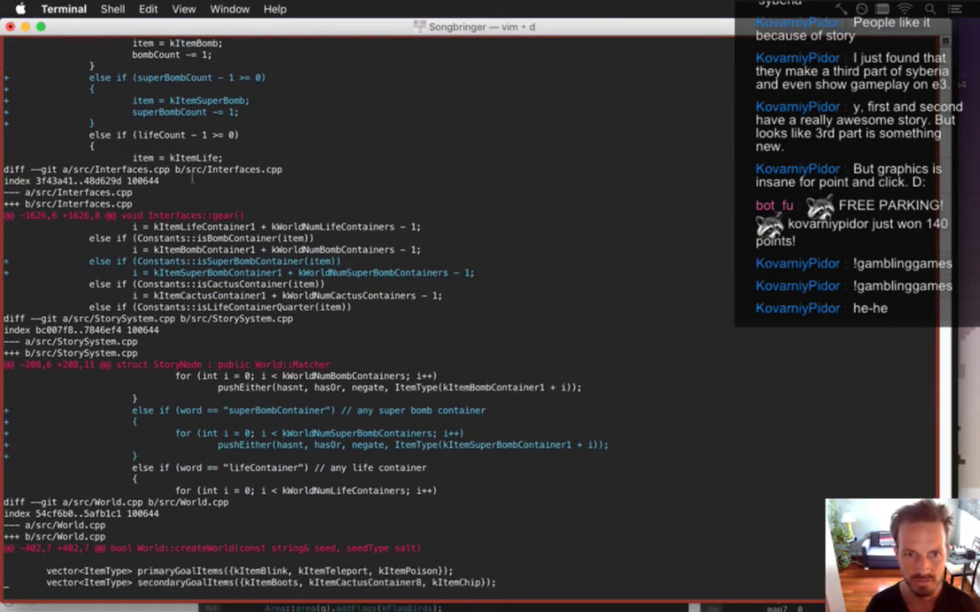
scroll(193, 176, "down", 1)
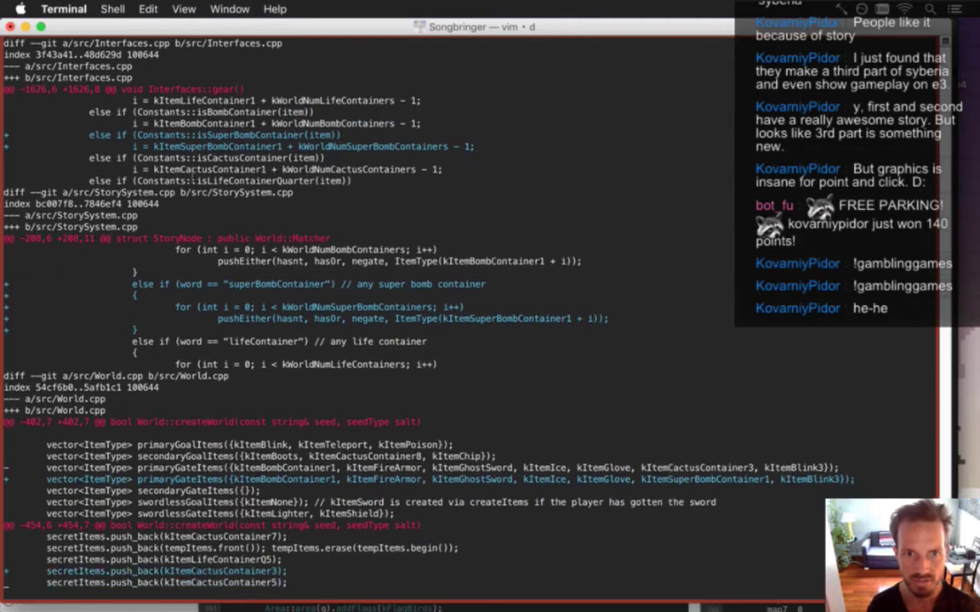
scroll(193, 177, "down", 1)
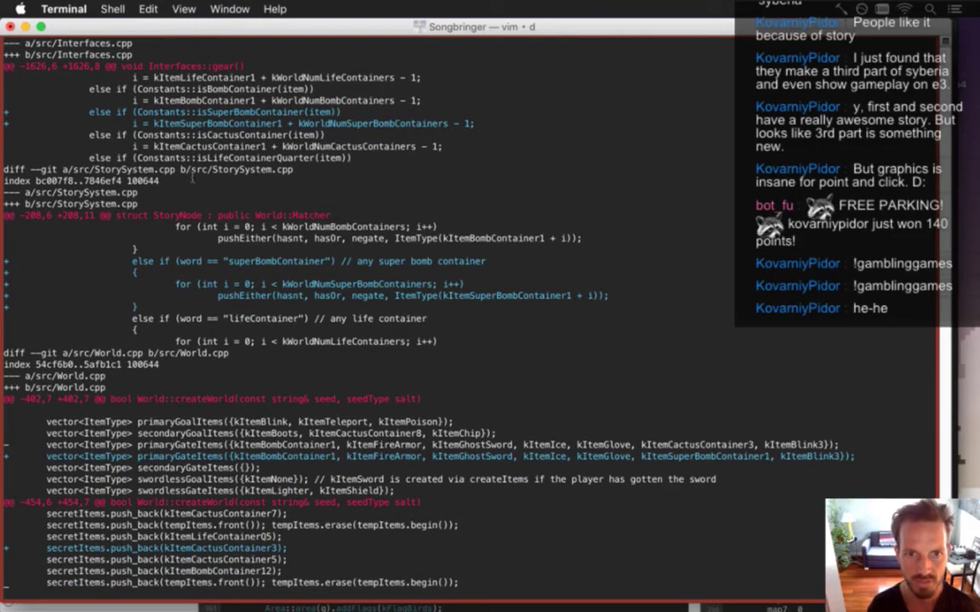
scroll(193, 177, "down", 3)
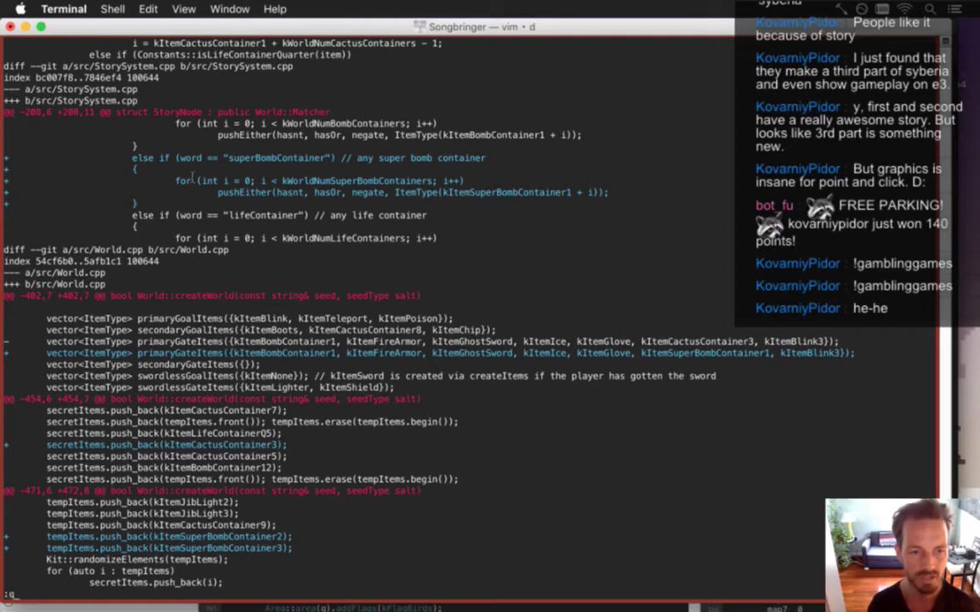
key("Return")
Commit all modified files with git using the message "Super bombs." and push the commit to the remote
type("git commit -a")
key("Return")
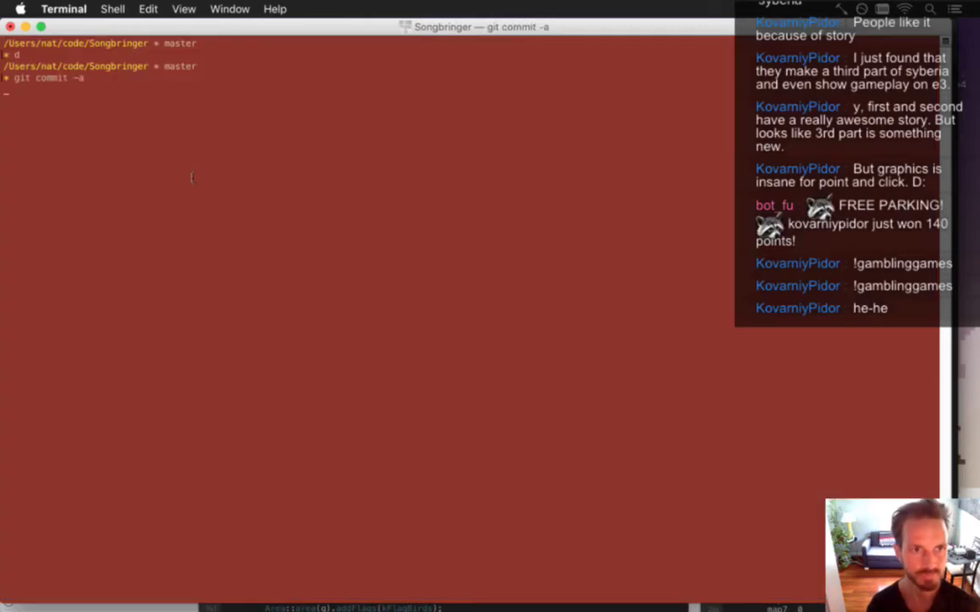
type("Super bombs.")
key("XF86MonBrightnessDown")
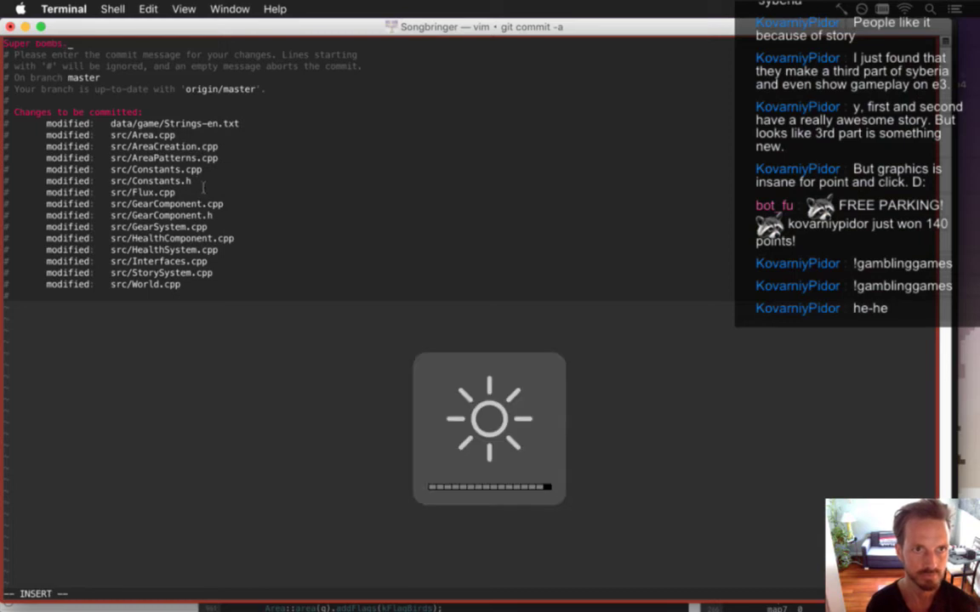
key("Escape")
type(":wq")
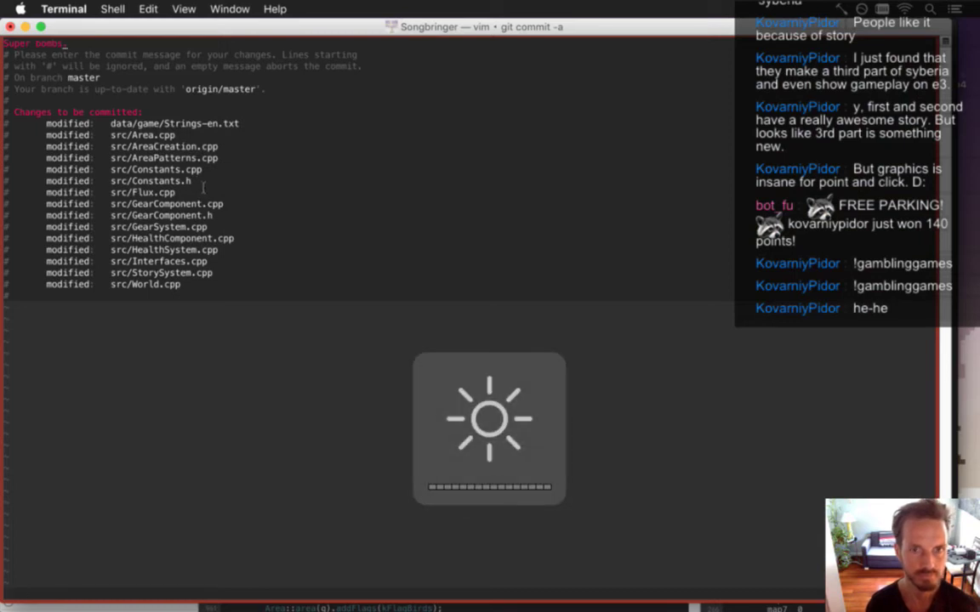
key("Return")
type("git push")
key("Return")
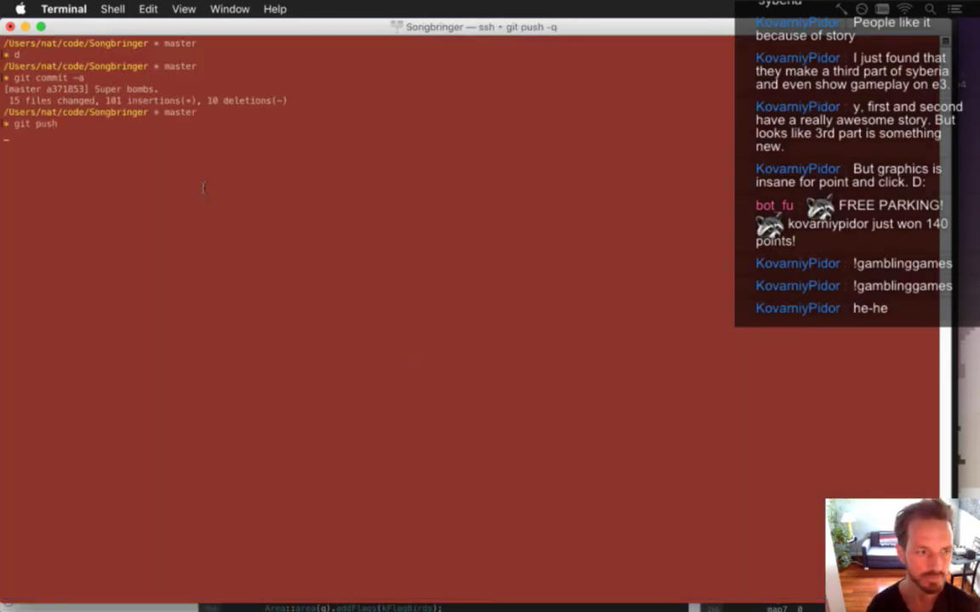
Switch to Photoshop and open the recently used file Hud.psd
key("super+Tab")
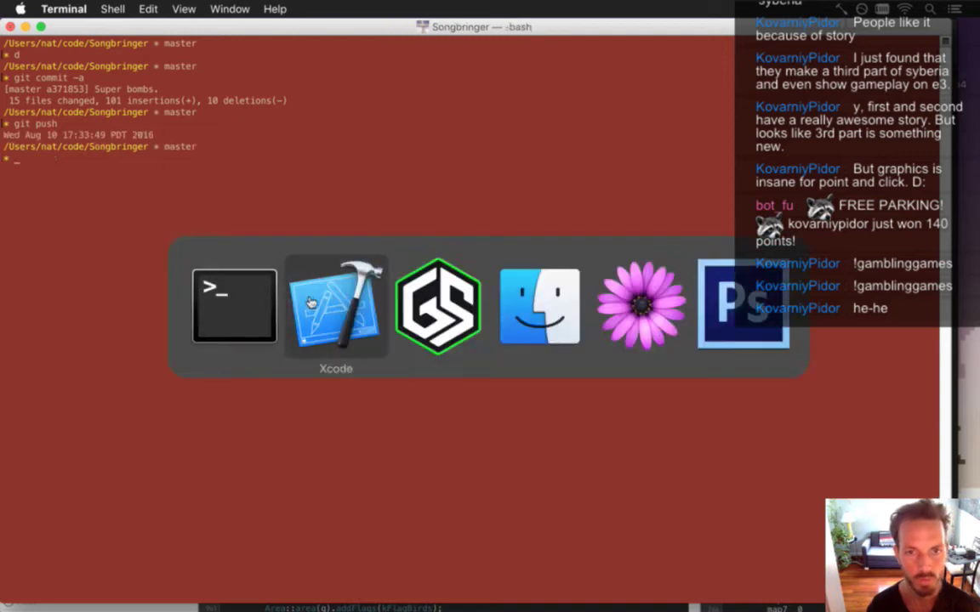
key("super+0")
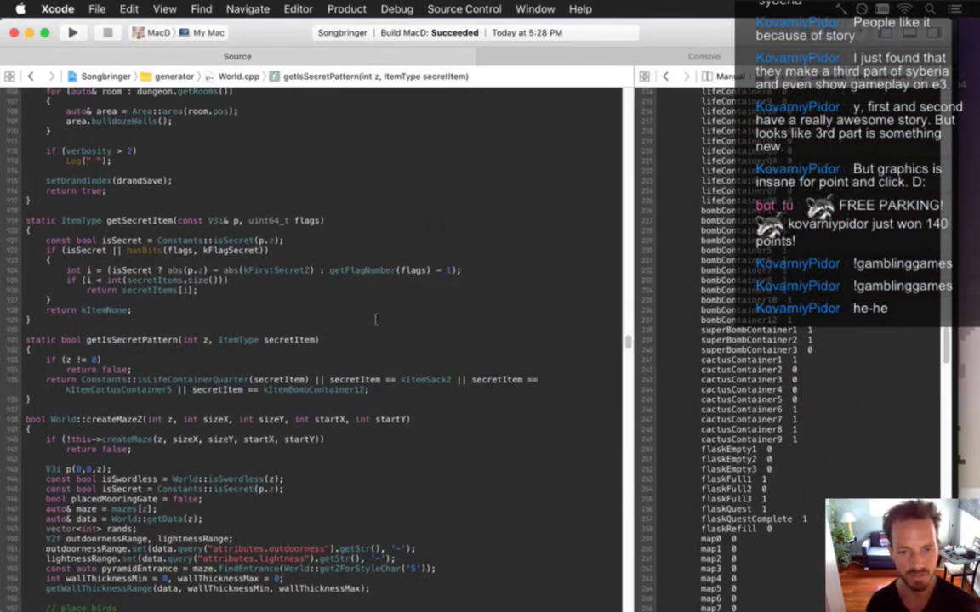
key("super+Tab")
key("super+Tab")
key("super+Tab")
key("super+Tab")
key("super+Tab")
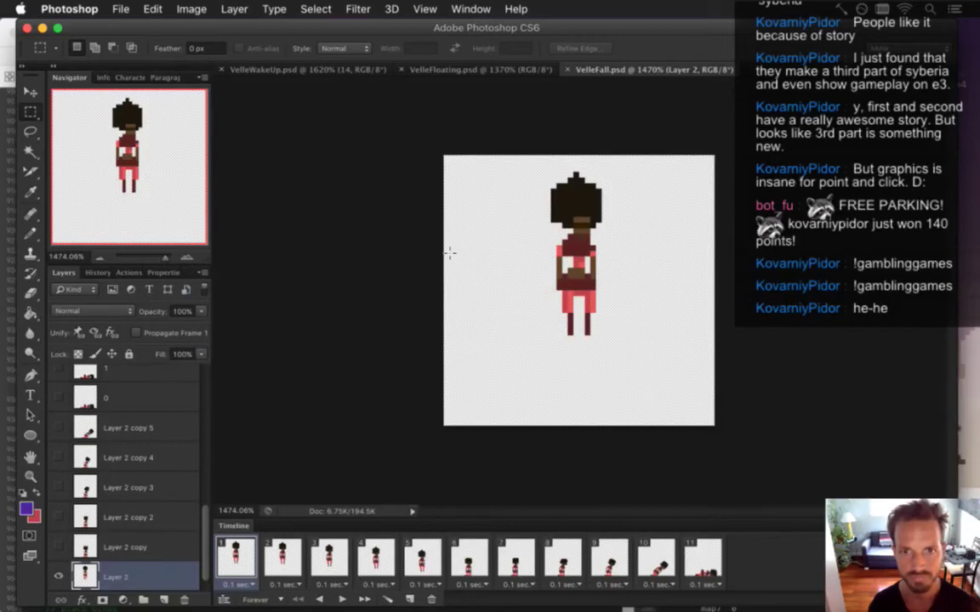
left_click(120, 8)
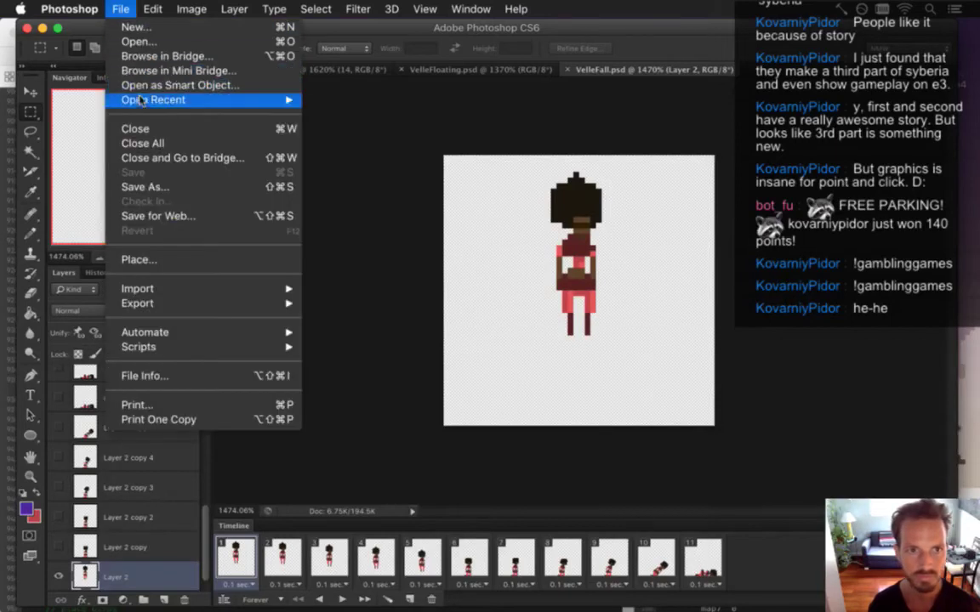
mouse_move(212, 99)
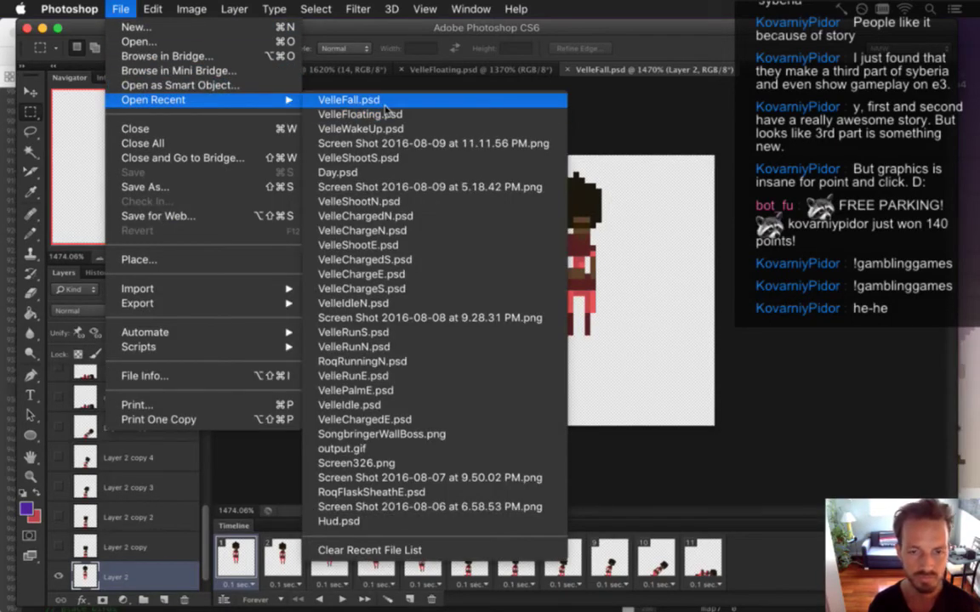
left_click(338, 520)
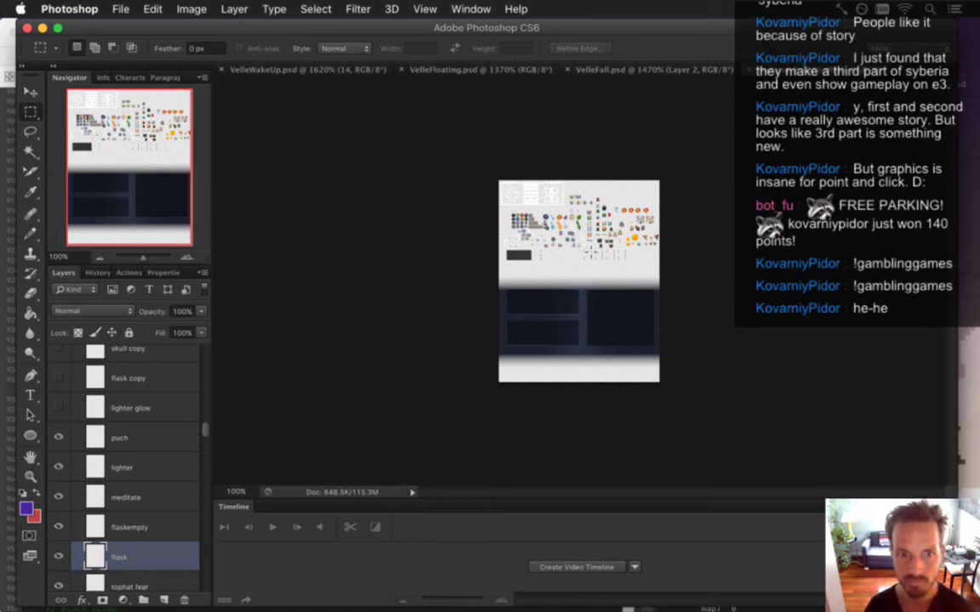
Change to full-screen mode with the menu bar and hide the Timeline panel
left_click_drag(611, 253, 660, 345)
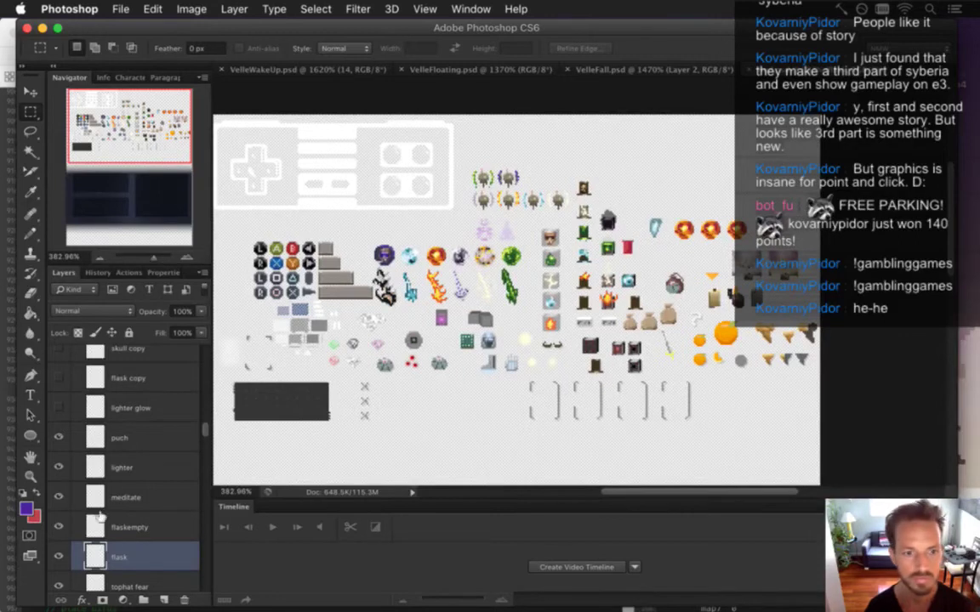
key("f")
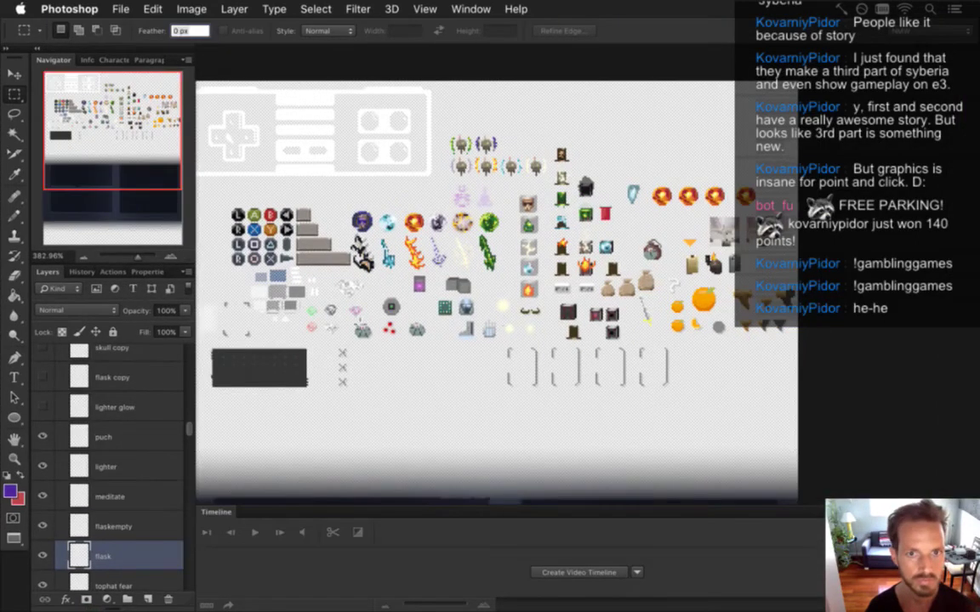
left_click(424, 8)
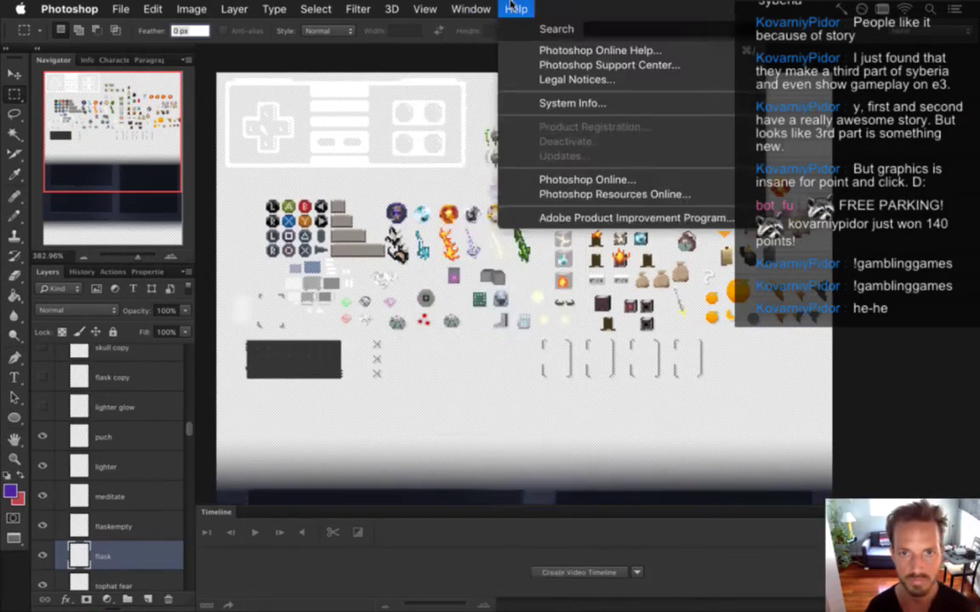
left_click(503, 448)
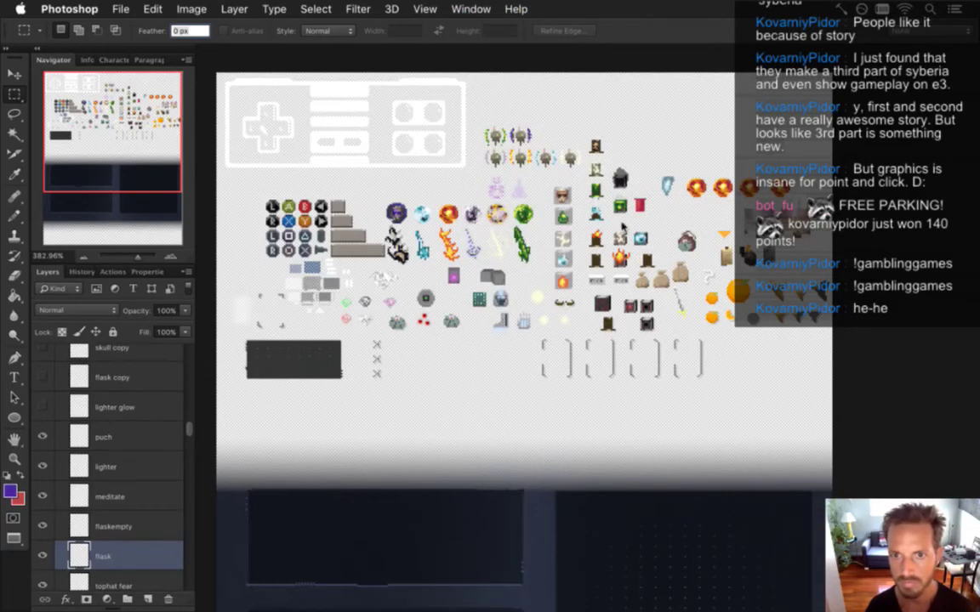
Select the "bomb" layer with the Move tool by picking the upper small dark bomb sprite beside the red one
left_click_drag(643, 314, 709, 324)
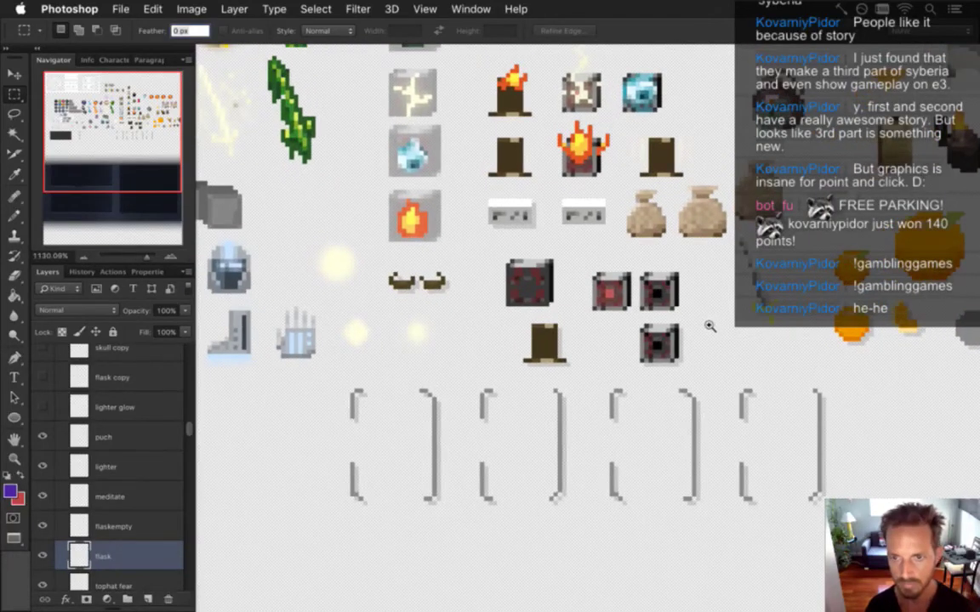
left_click_drag(708, 236, 642, 408)
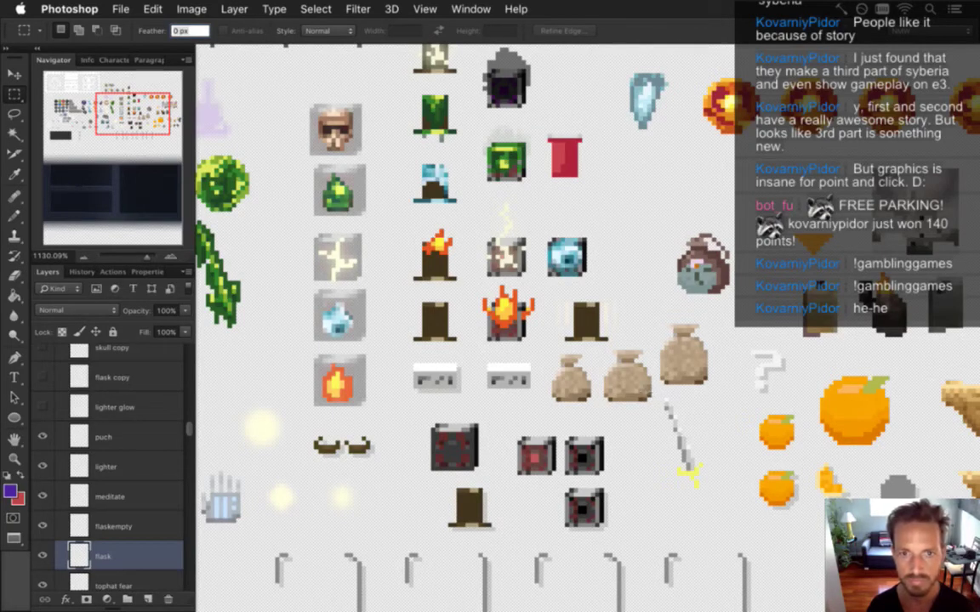
left_click(15, 74)
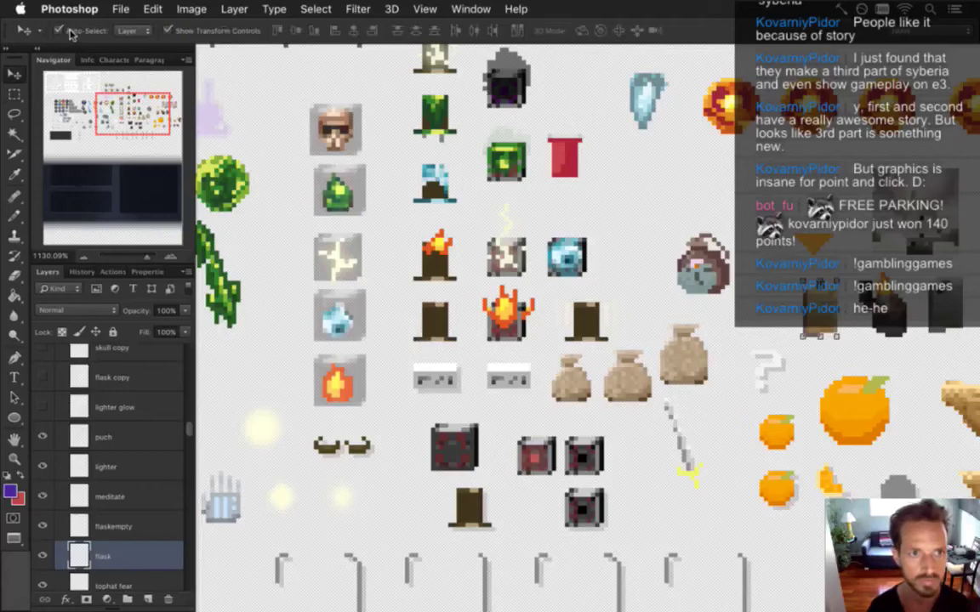
left_click(581, 455)
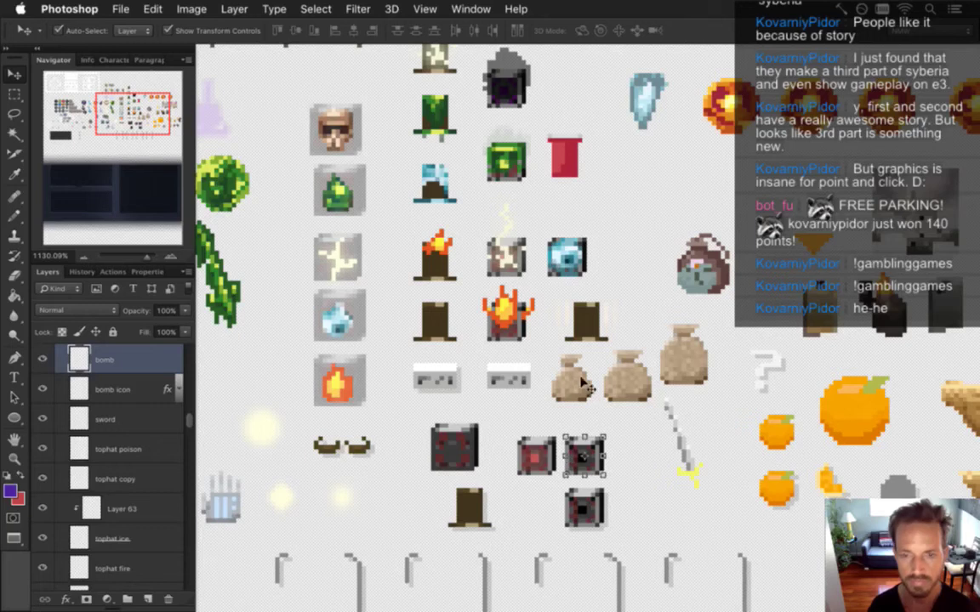
scroll(536, 316, "down", 3)
left_click_drag(555, 349, 550, 346)
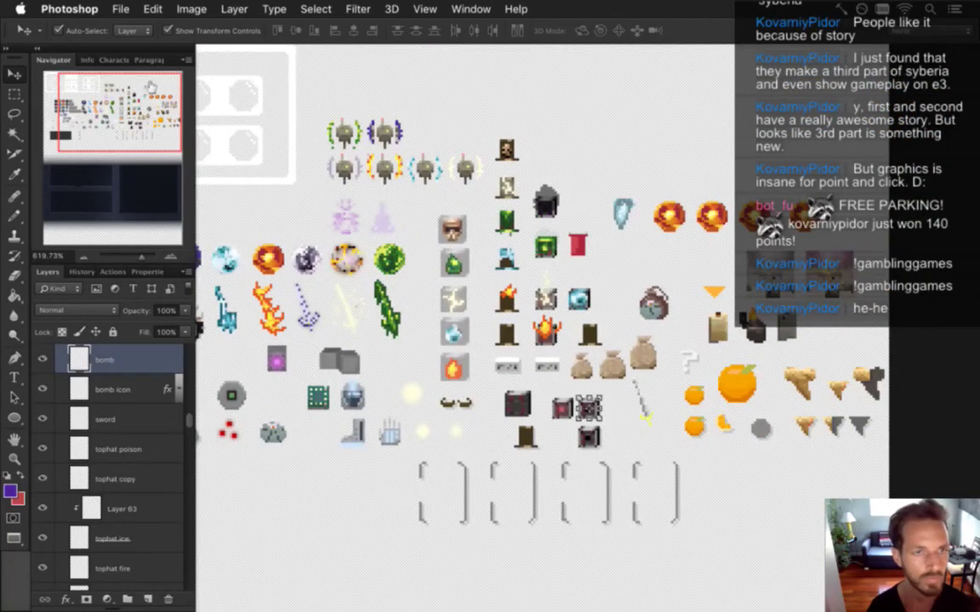
Open BombFoe.psd from the Foes folder inside the sprites folder
left_click(111, 9)
left_click(131, 44)
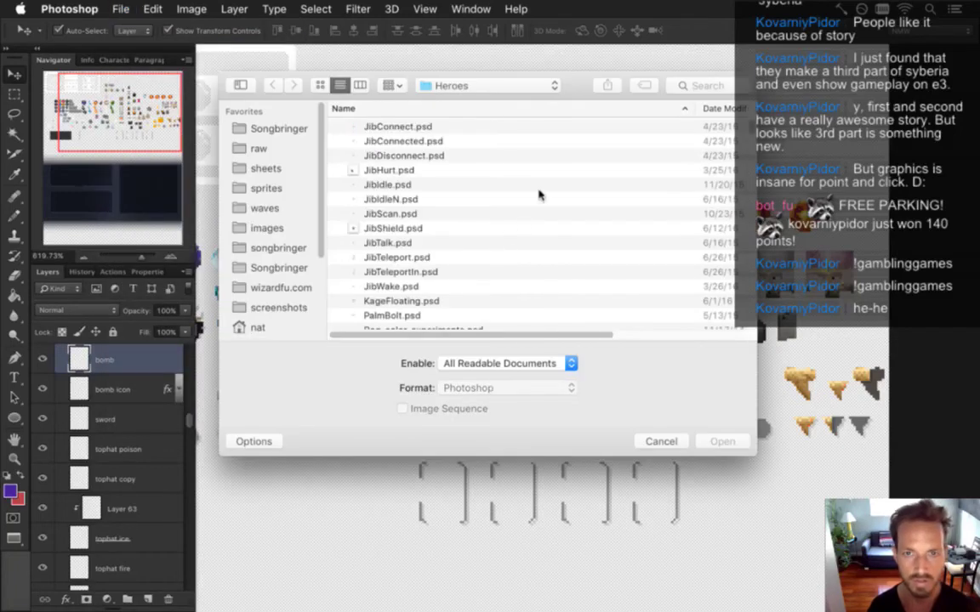
left_click(496, 86)
left_click(494, 103)
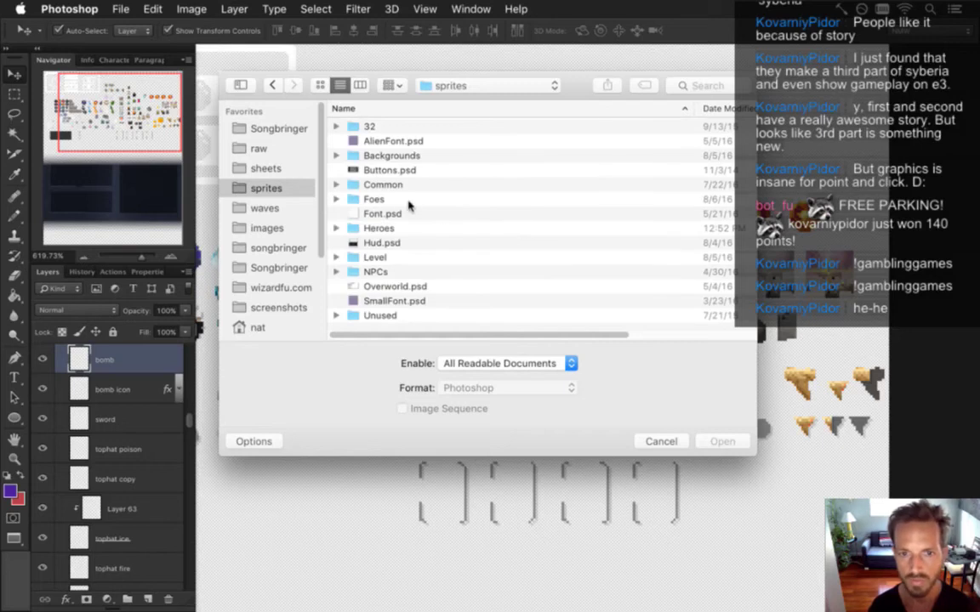
double_click(400, 201)
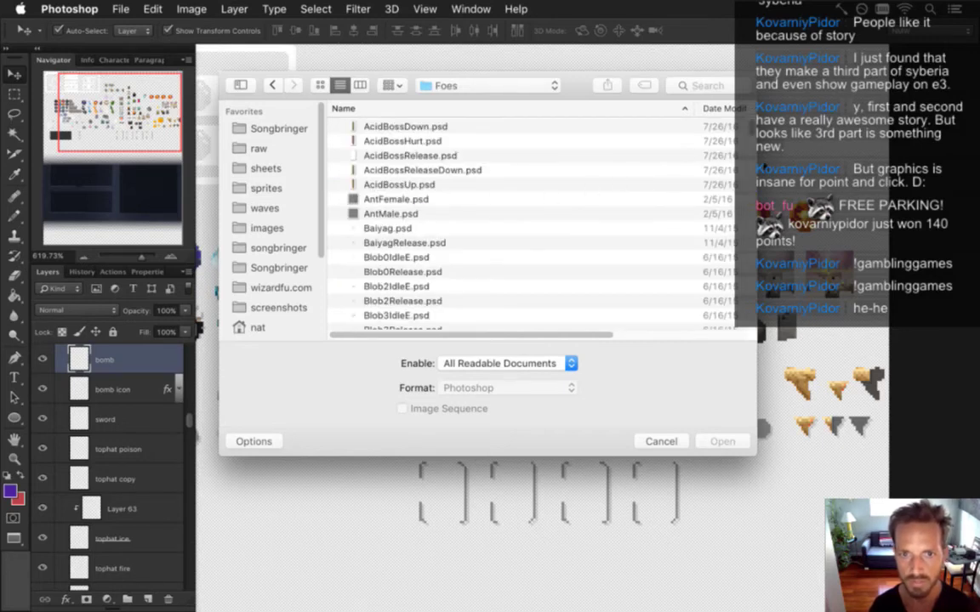
scroll(748, 128, "down", 10)
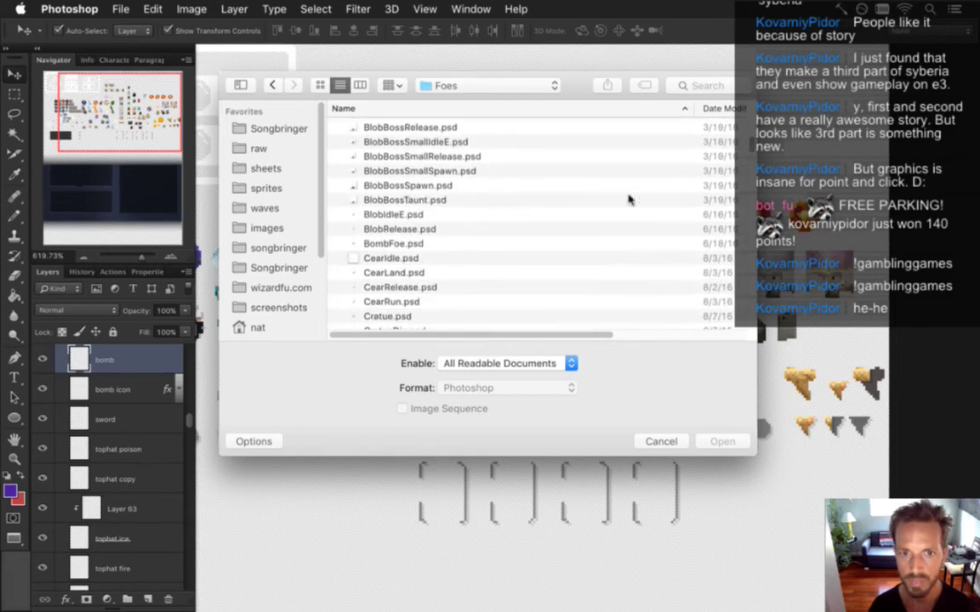
left_click(453, 244)
left_click(719, 442)
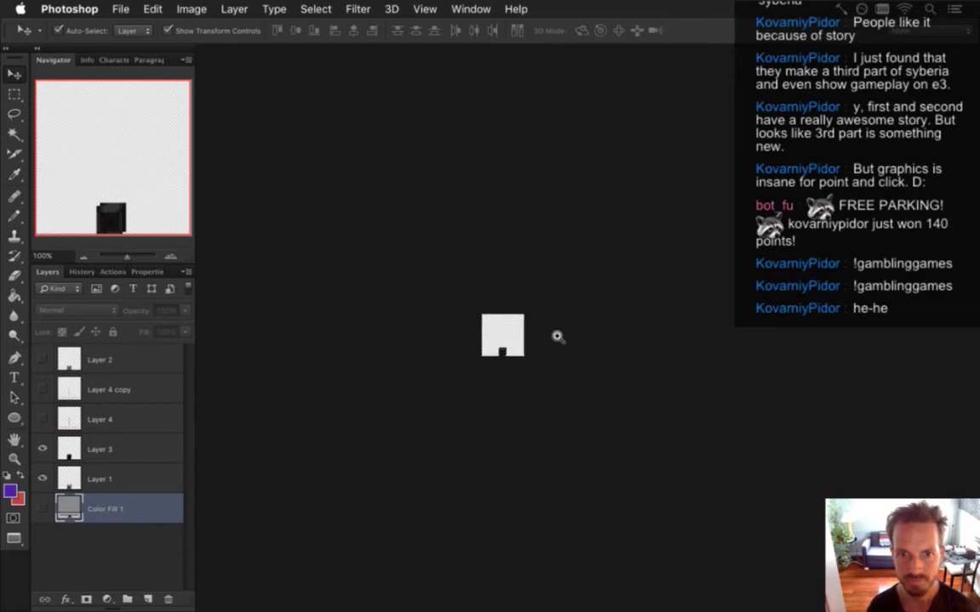
left_click_drag(548, 332, 635, 343)
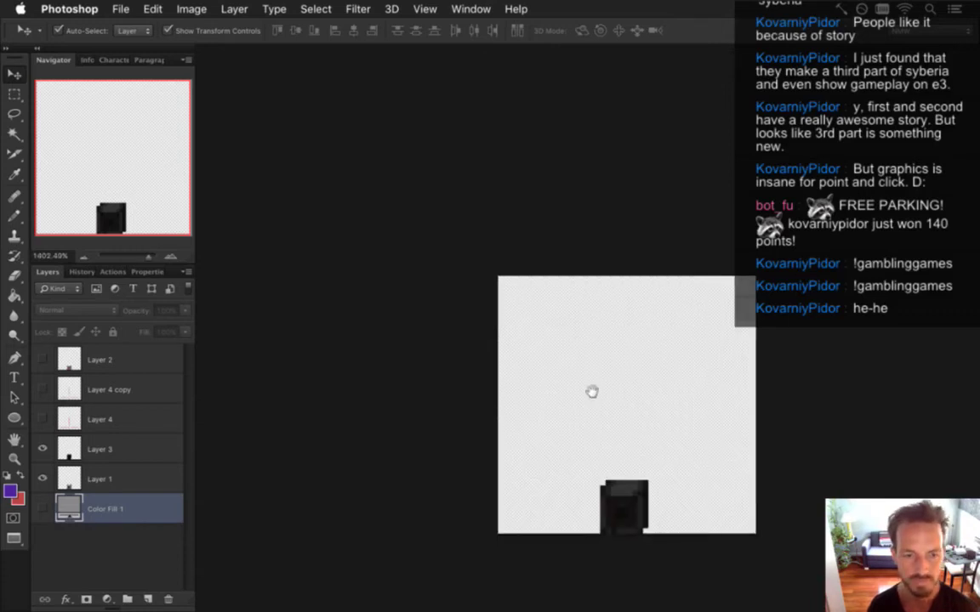
left_click_drag(592, 391, 505, 306)
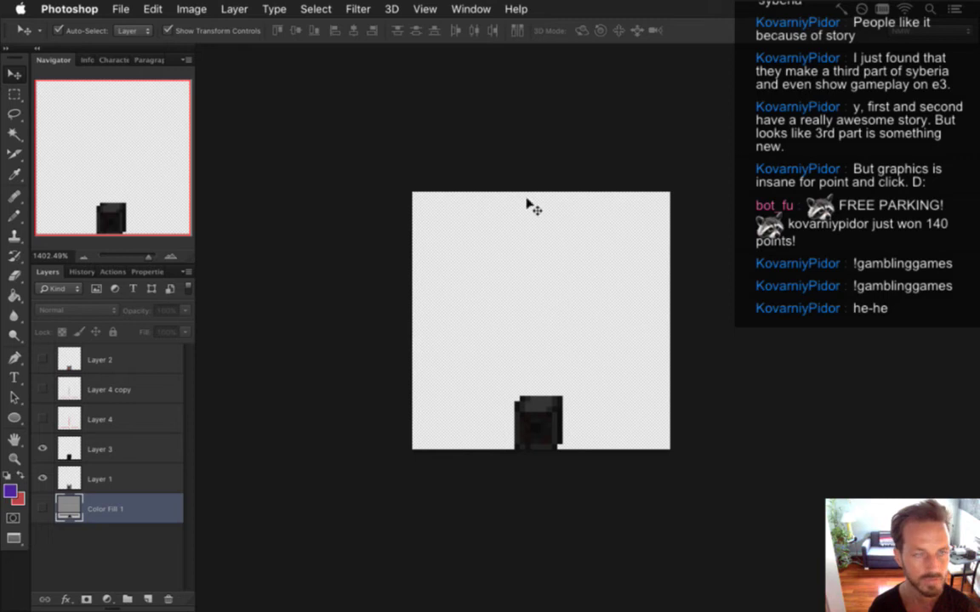
Return to the Hud.psd document and duplicate the "bomb" layer
left_click(467, 9)
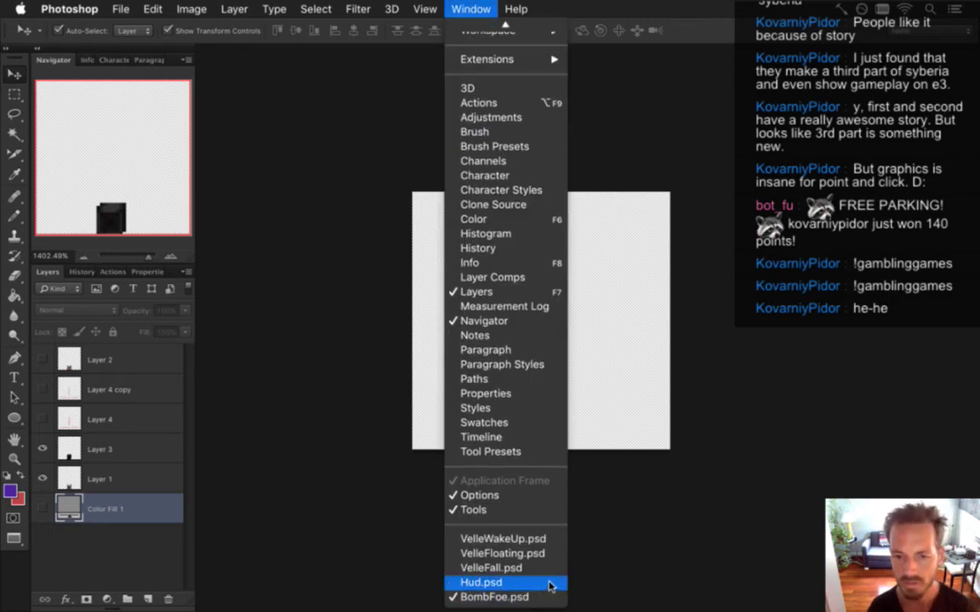
left_click(549, 586)
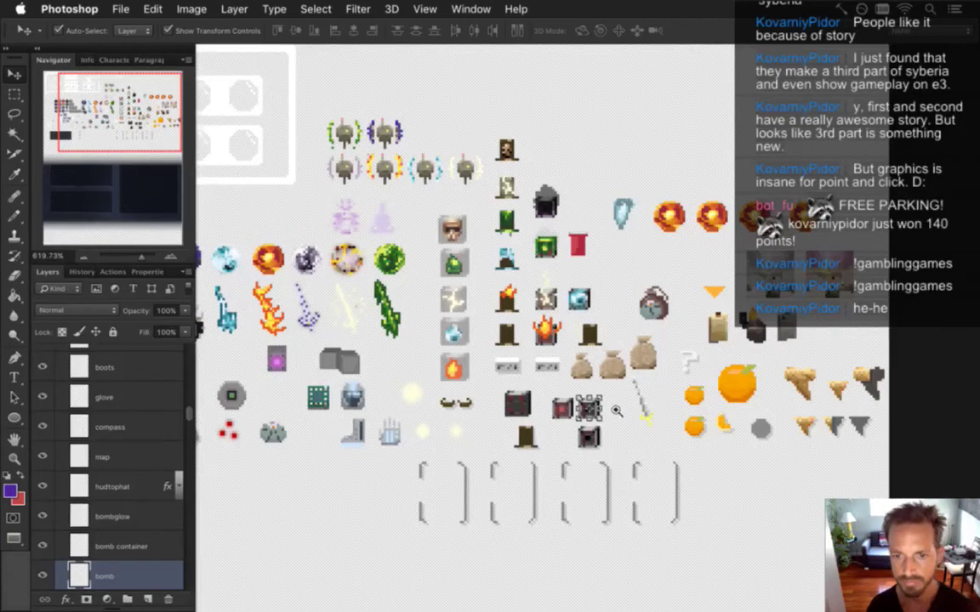
left_click_drag(615, 408, 655, 407)
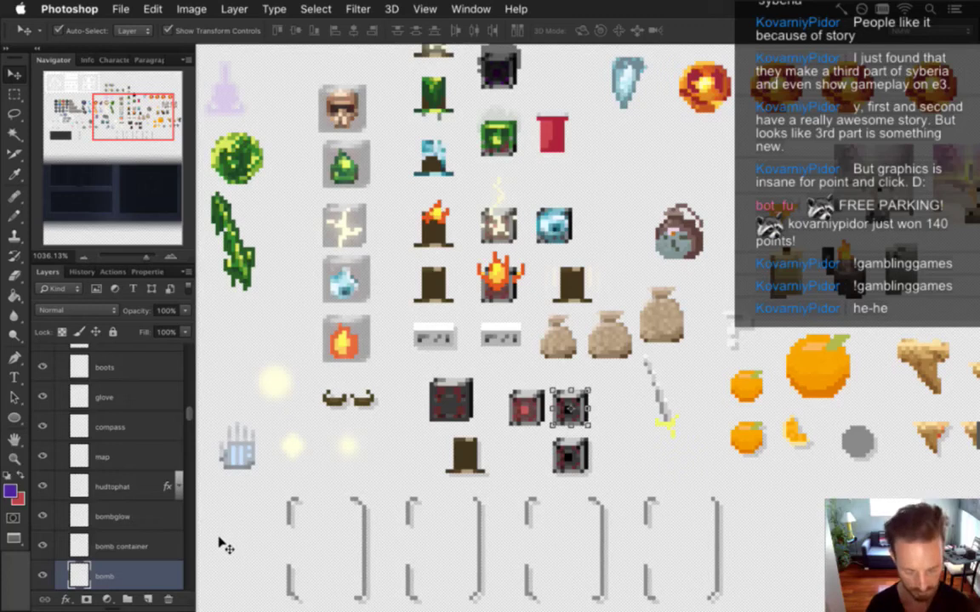
key("ctrl+j")
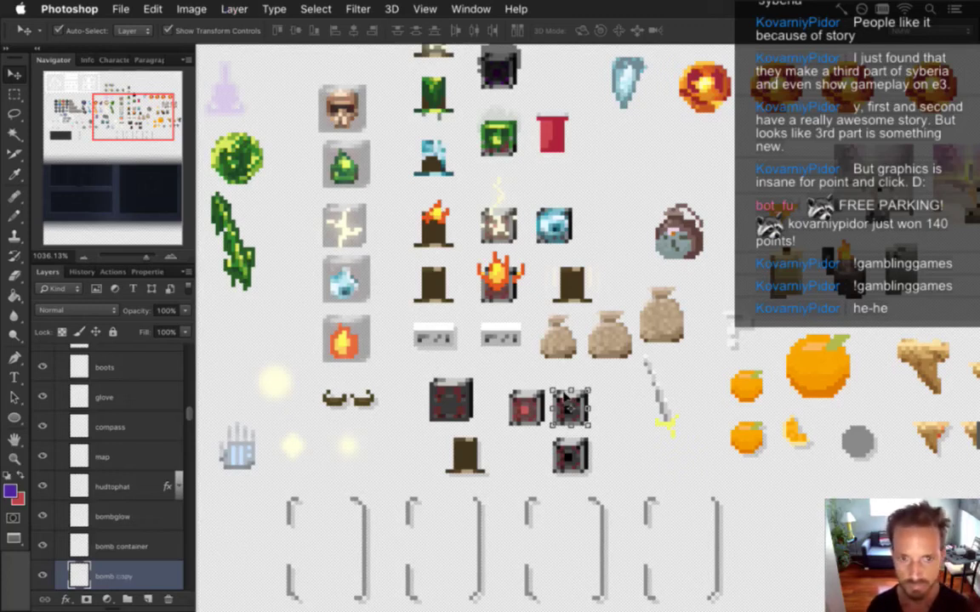
Move the duplicated bomb into the empty space beside the red hat, and rename its layer "superbomb" below hudtophat
left_click_drag(568, 406, 604, 162)
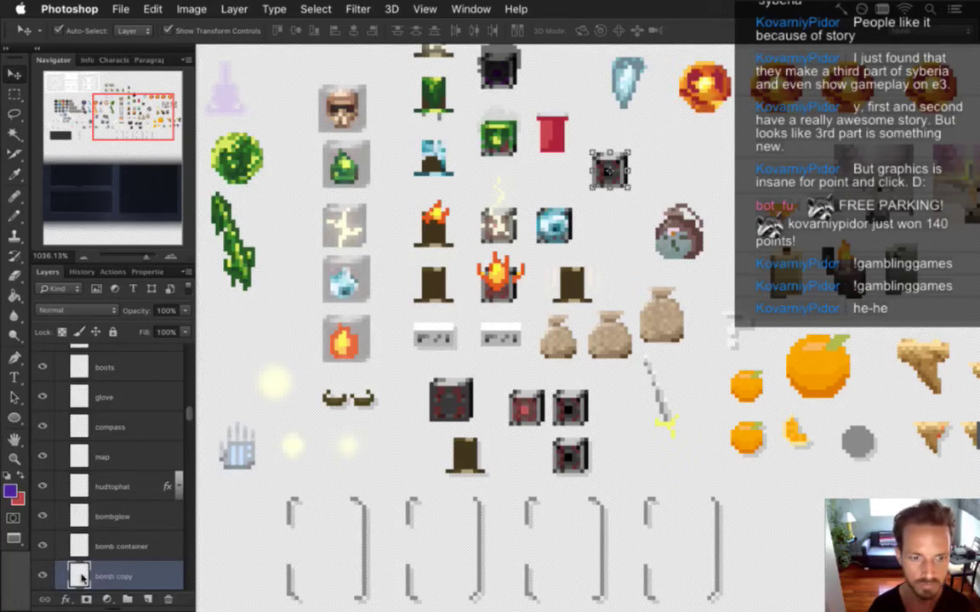
left_click_drag(81, 578, 135, 500)
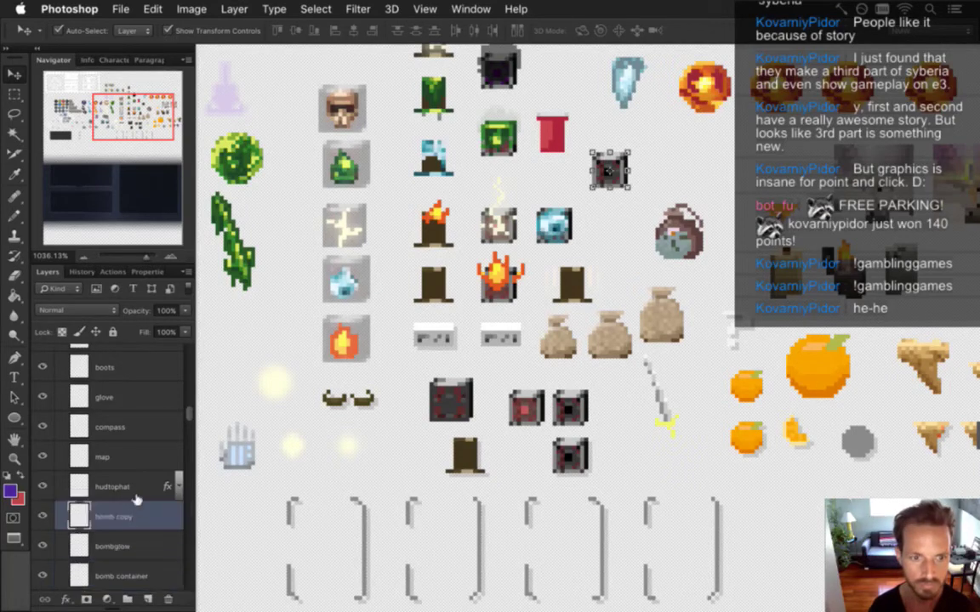
double_click(117, 516)
type("h")
type("uperbomb")
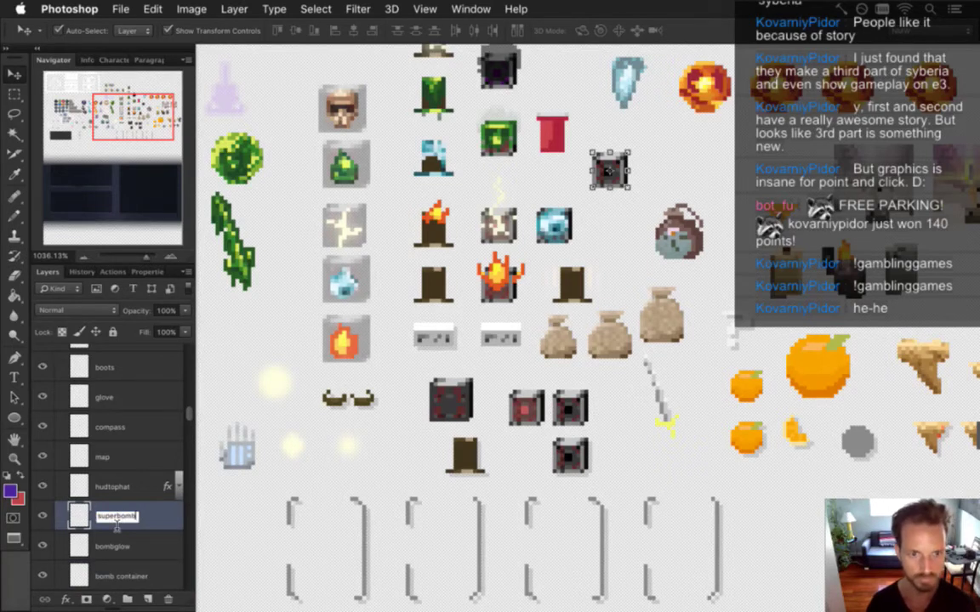
key("Return")
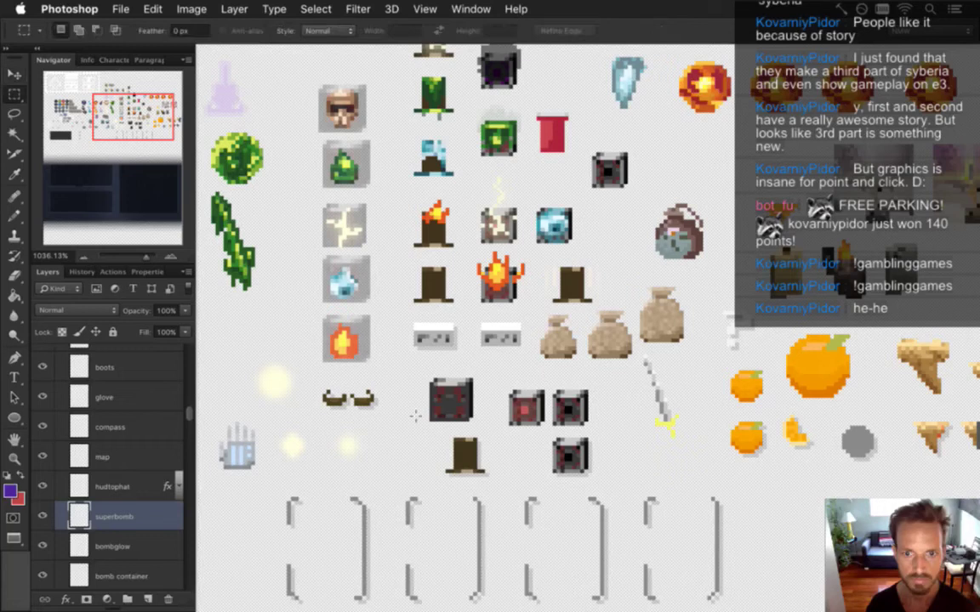
Duplicate the "bomb container" layer, move the copy above superbomb in the layer order, and place its sprite beside the superbomb sprite
left_click(470, 396)
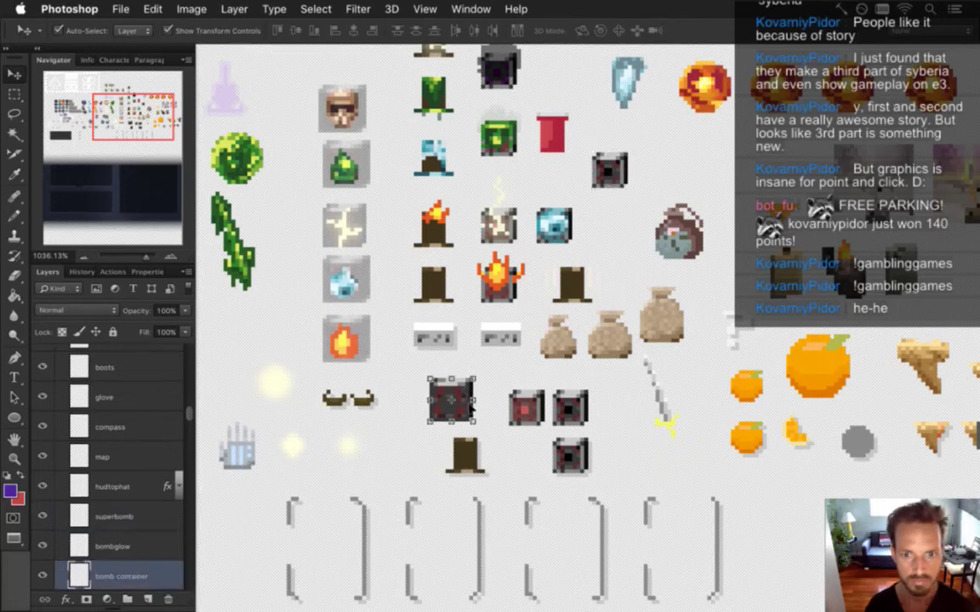
key("super+j")
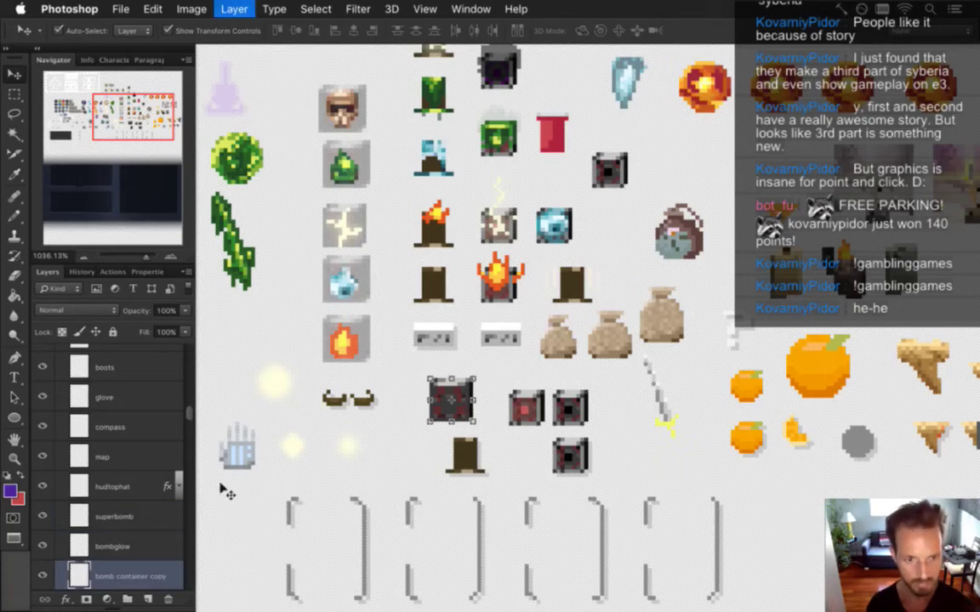
left_click_drag(94, 571, 93, 514)
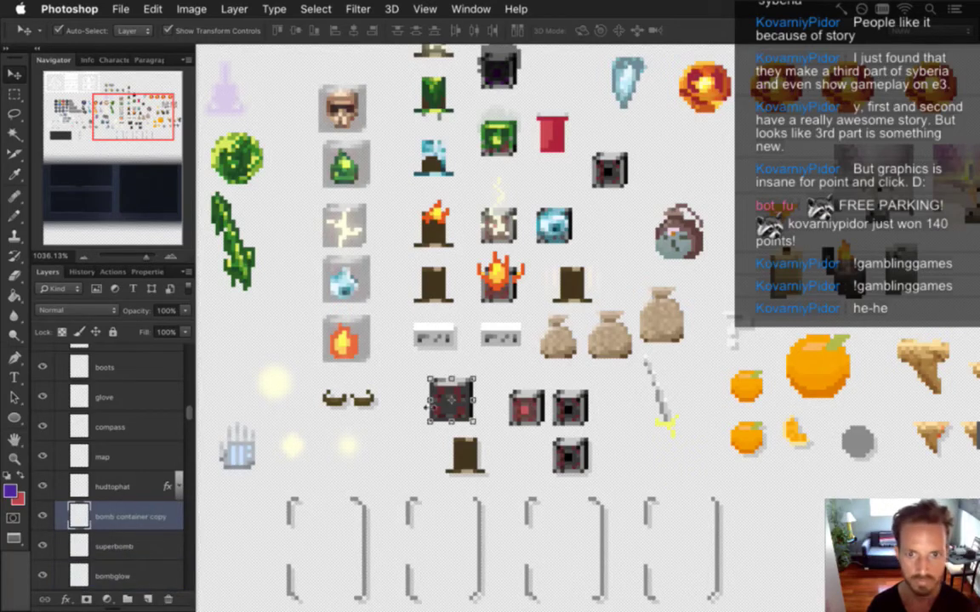
left_click_drag(442, 384, 648, 159)
Rename the duplicated bomb container layer "super bomb container"
double_click(111, 516)
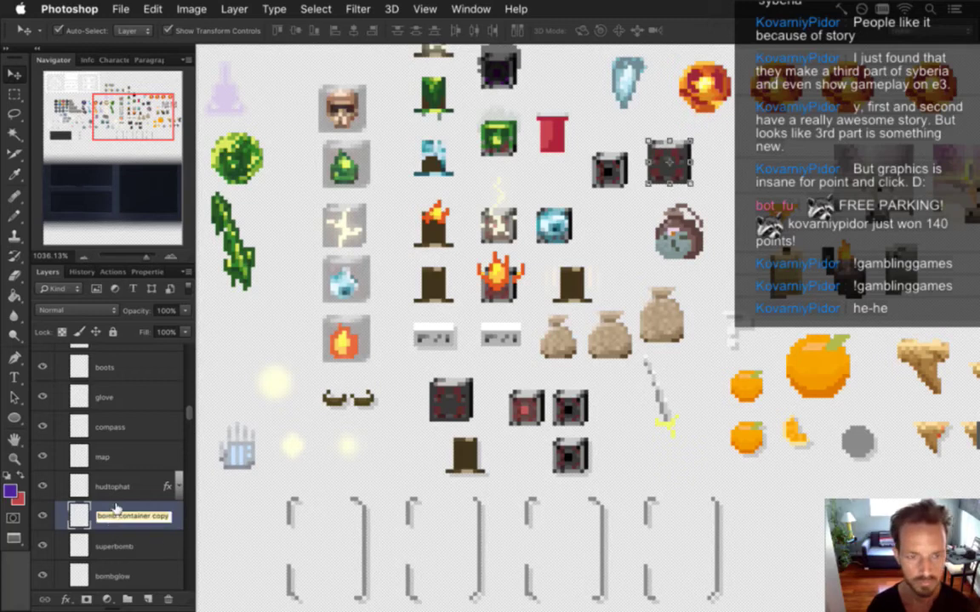
type("b")
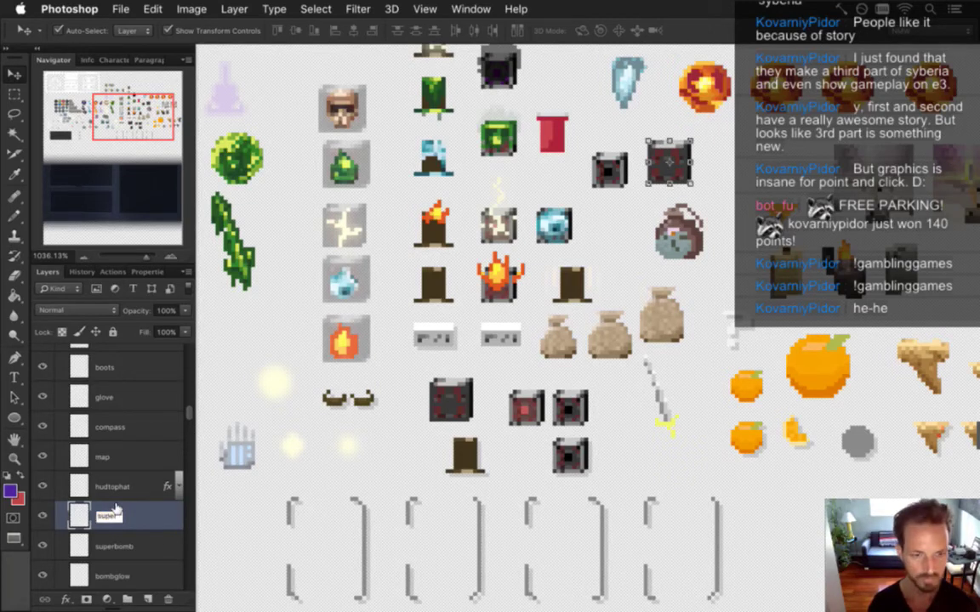
type("uperbomb container")
key("Return")
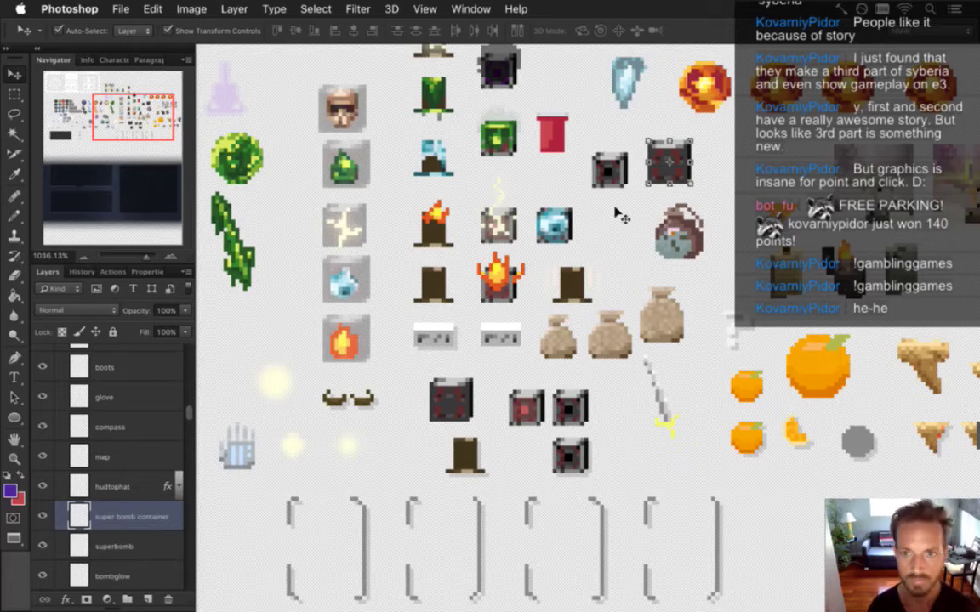
On the superbomb layer, sample the sprite's grey and erase the copied bomb artwork
scroll(655, 208, "up", 3)
scroll(720, 225, "up", 5)
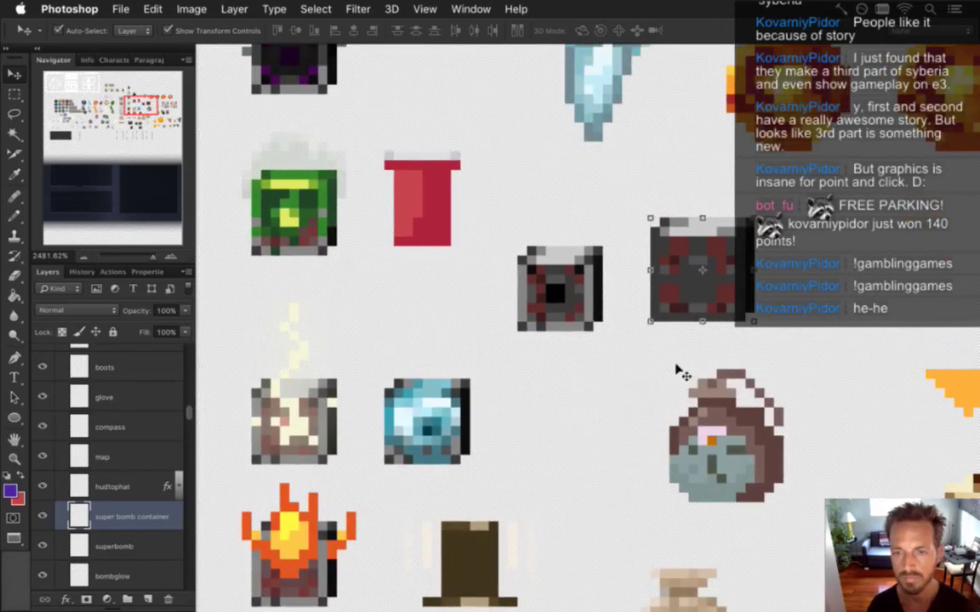
key("m")
left_click_drag(613, 312, 621, 329)
left_click(538, 364)
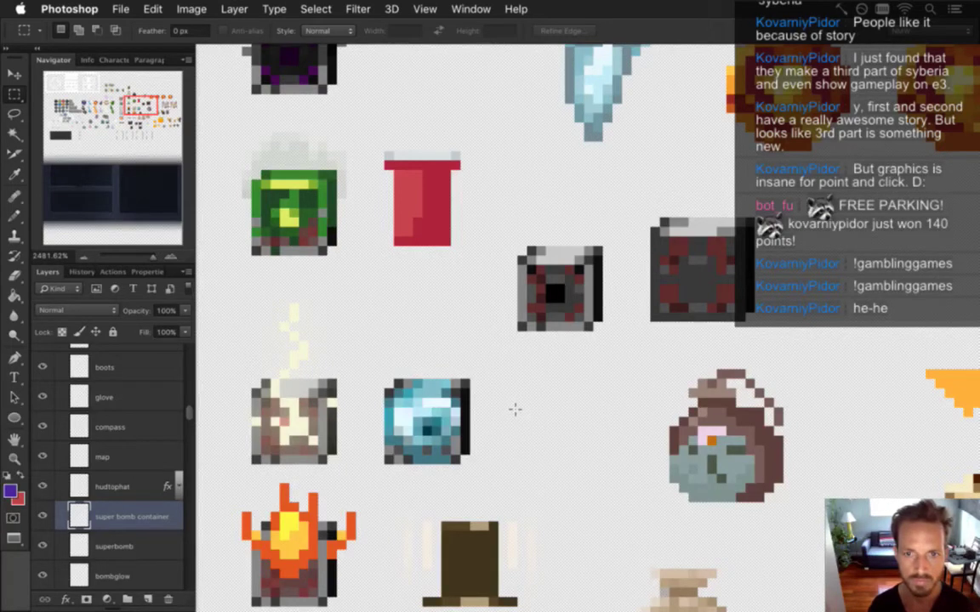
left_click(124, 544)
key("i")
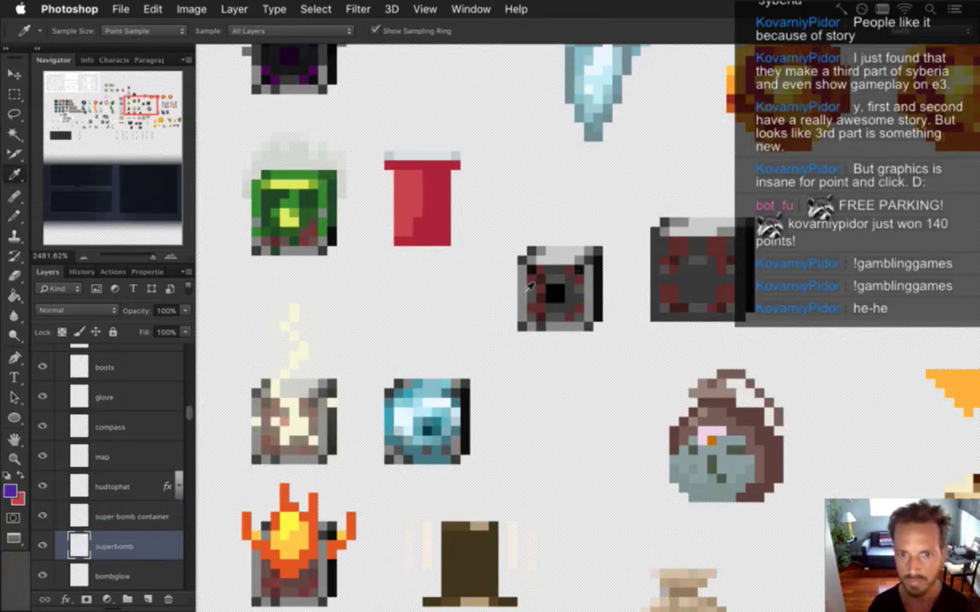
left_click_drag(586, 372, 582, 394)
left_click(528, 304)
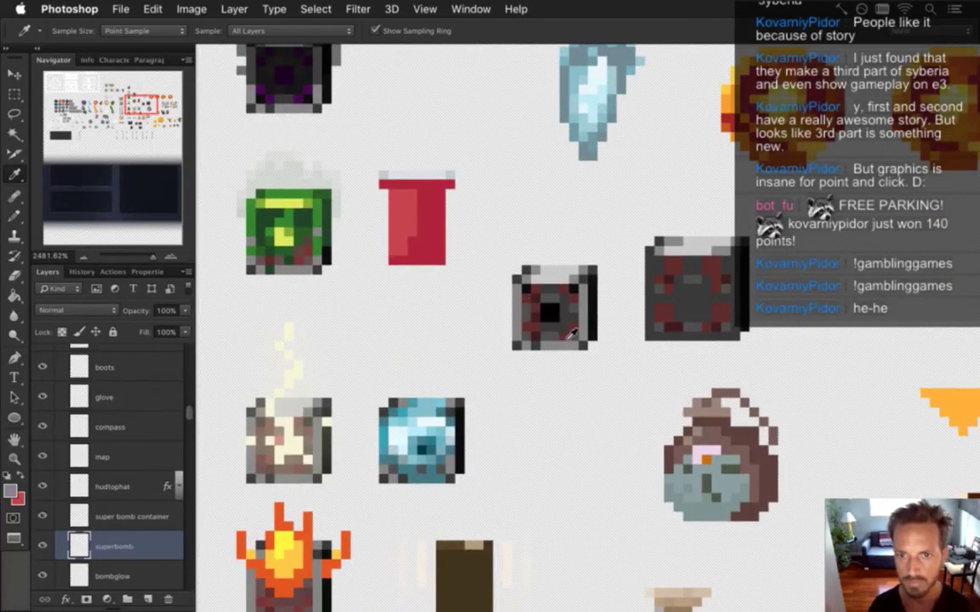
key("e")
mouse_move(536, 271)
left_mouse_down()
mouse_move(519, 306)
mouse_move(520, 347)
mouse_move(570, 306)
mouse_move(589, 314)
mouse_move(578, 333)
left_mouse_up()
Pencil a solid grey stepped triangle on the superbomb layer and trim its edges with the Eraser
key("b")
mouse_move(562, 292)
left_mouse_down()
mouse_move(529, 328)
mouse_move(574, 309)
mouse_move(538, 301)
mouse_move(562, 299)
mouse_move(551, 293)
left_mouse_up()
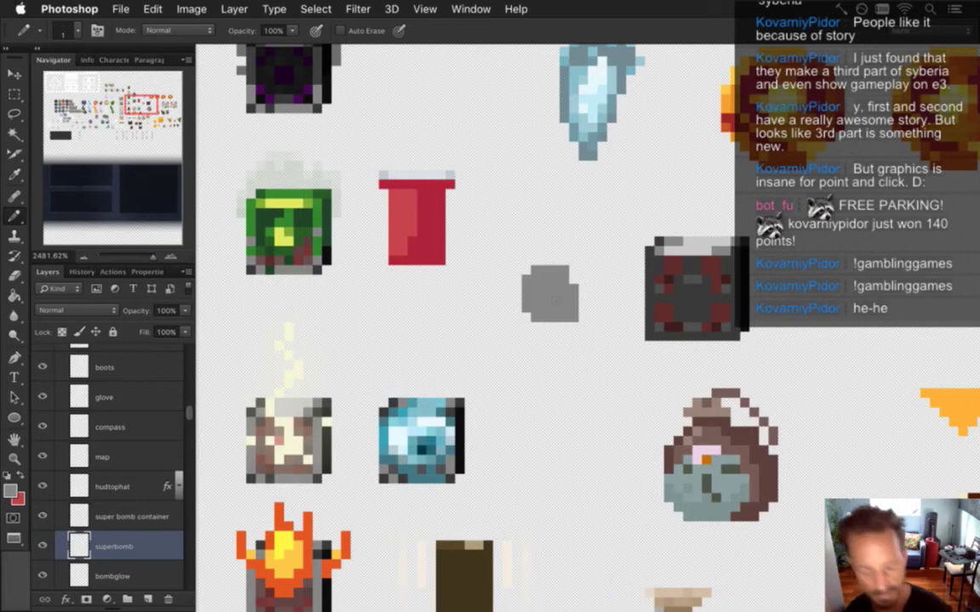
mouse_move(509, 328)
left_mouse_down()
mouse_move(525, 337)
mouse_move(518, 323)
left_mouse_up()
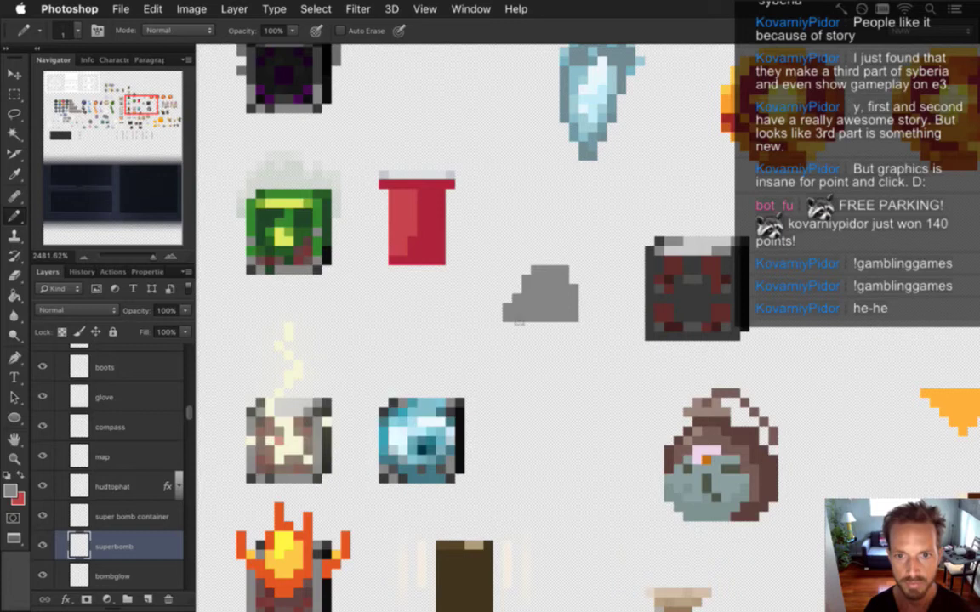
left_click(545, 261)
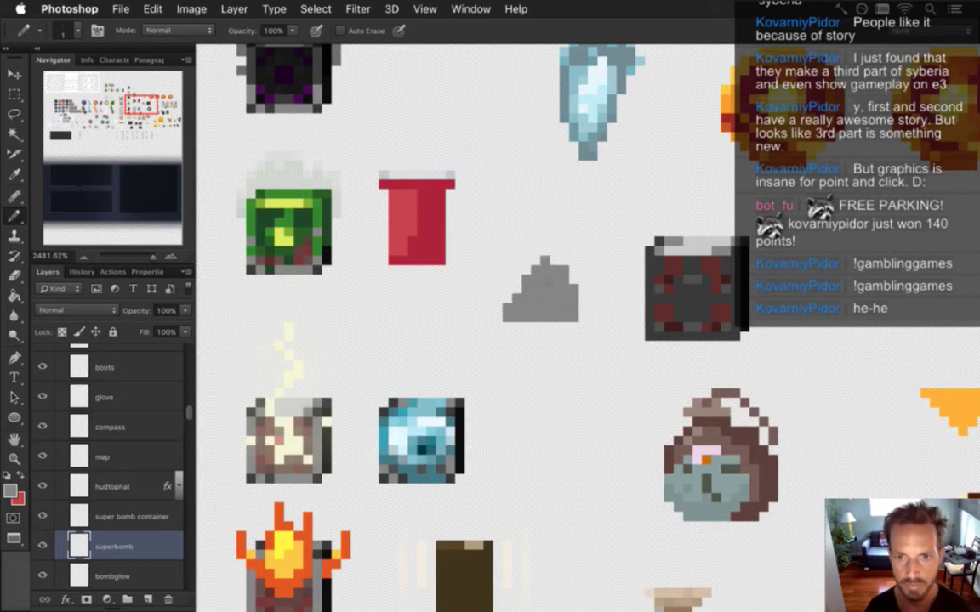
key("e")
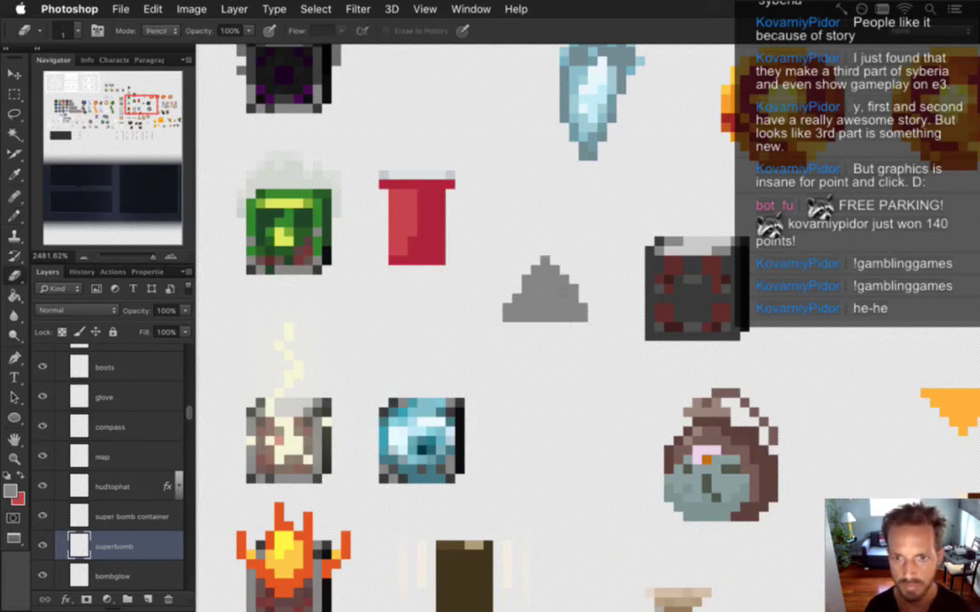
key("b")
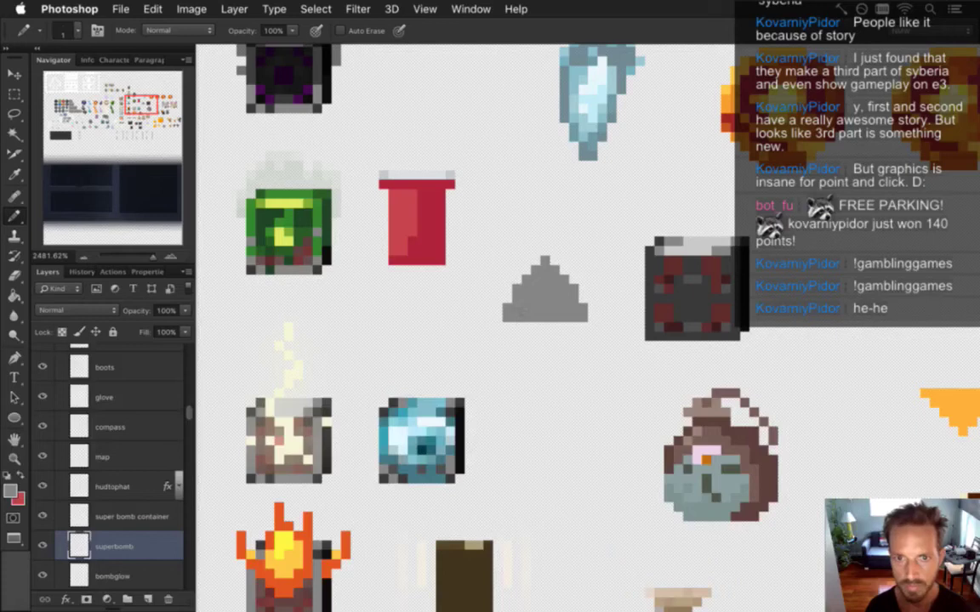
key("e")
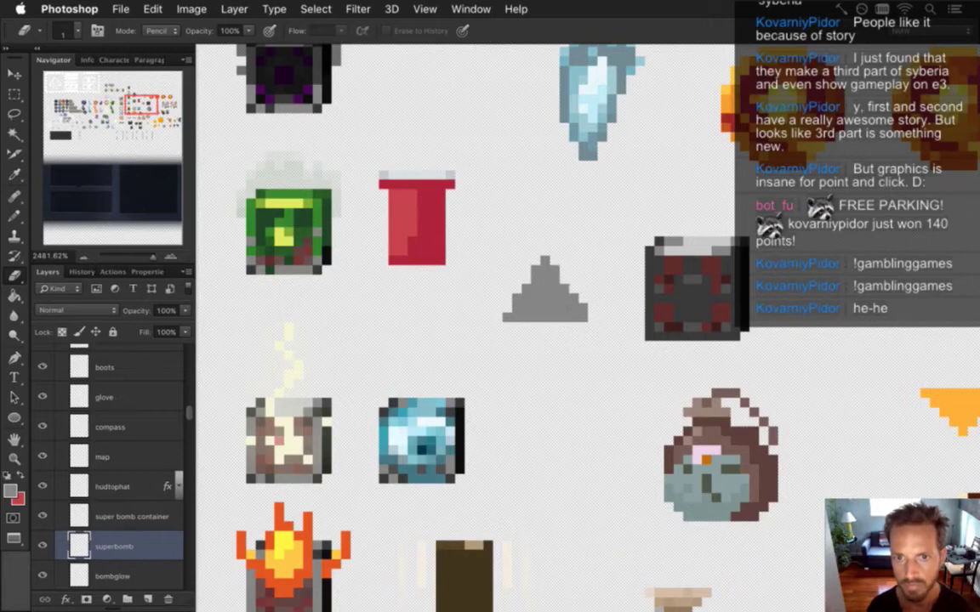
key("b")
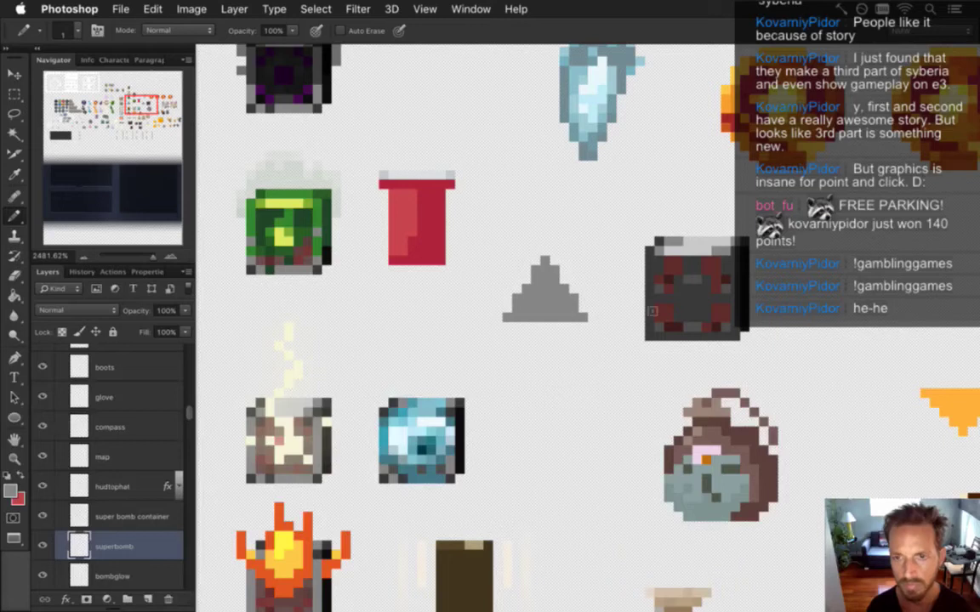
Using colours sampled from the large container sprite, add light grey pixels along the triangle's slopes and a dark grey bottom row
key("i")
left_click(673, 255)
key("b")
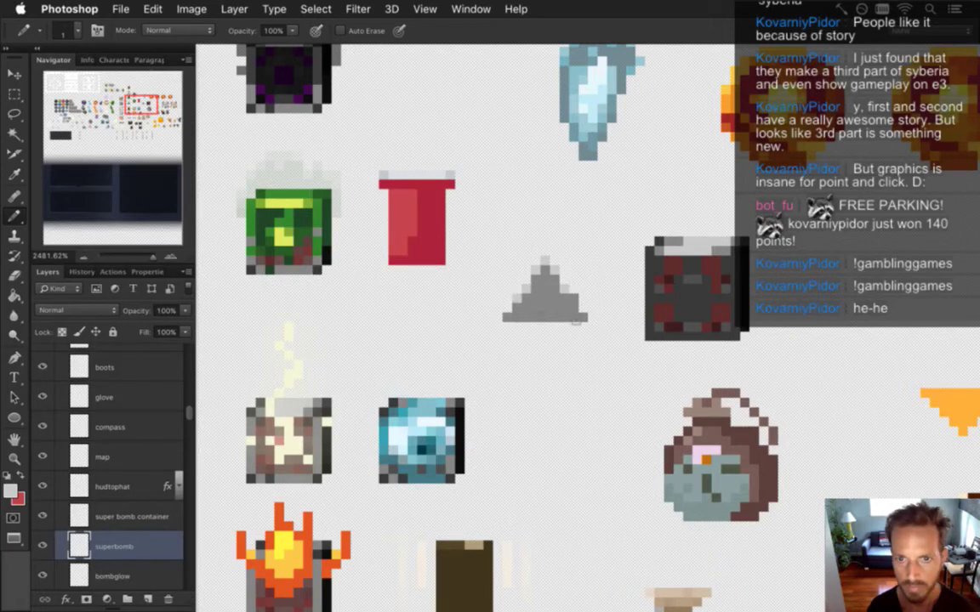
key("i")
left_click(667, 263)
key("b")
left_click_drag(512, 339, 578, 332)
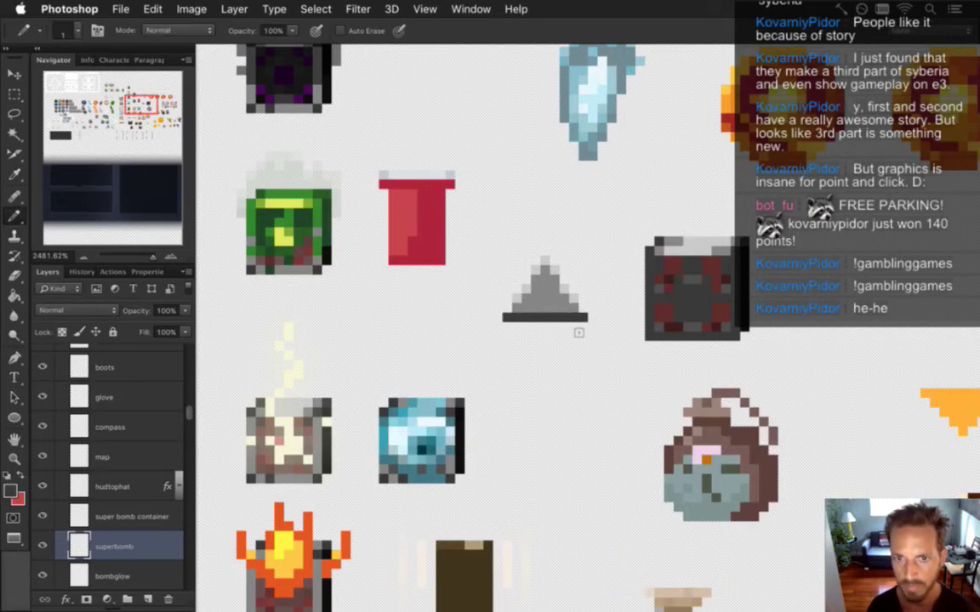
Pencil a sampled dark red vertical mark in the triangle's lower centre and shade around it with sampled dark grey
key("i")
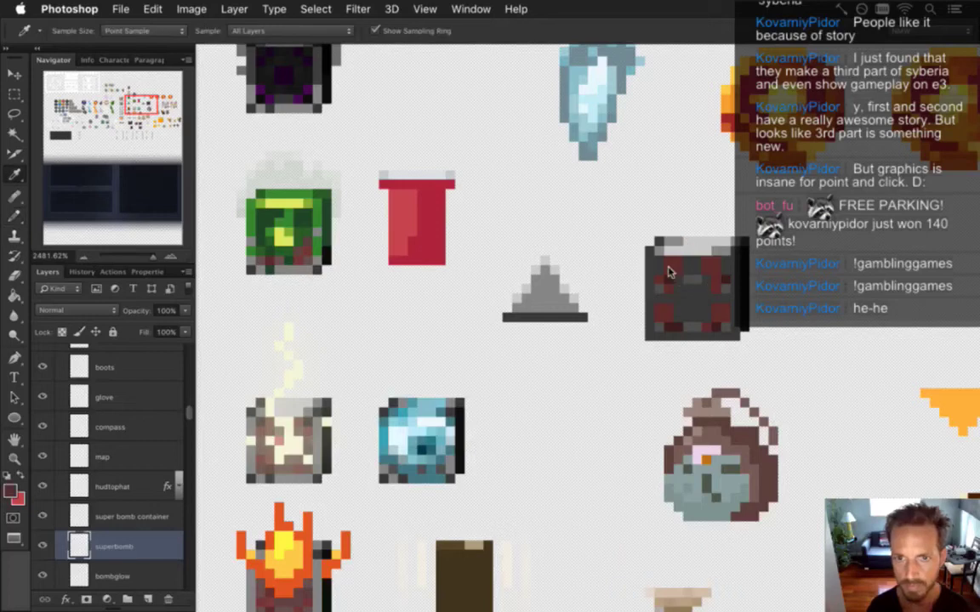
left_click(662, 280)
key("b")
left_click_drag(545, 298, 545, 309)
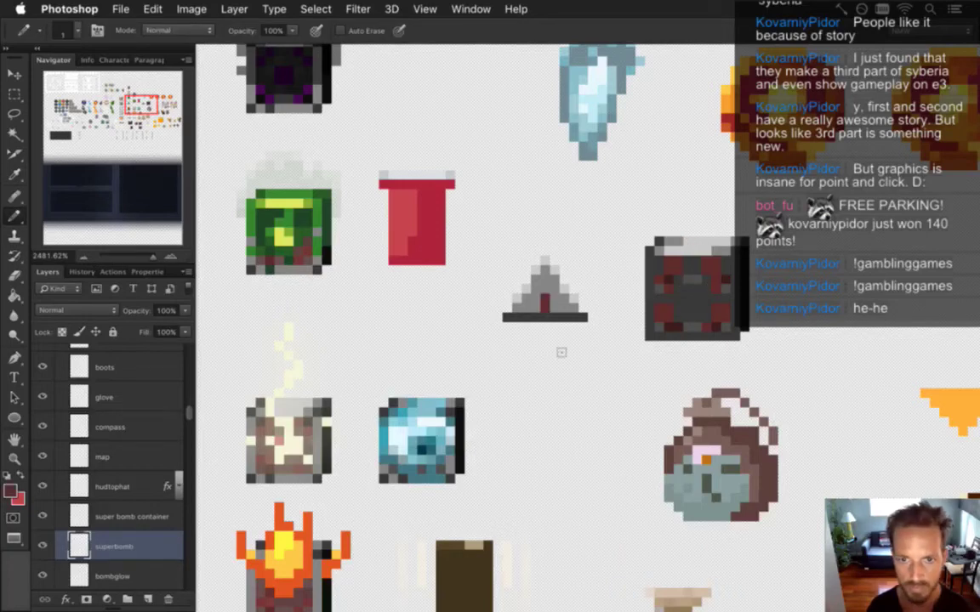
key("i")
left_click(694, 292)
key("b")
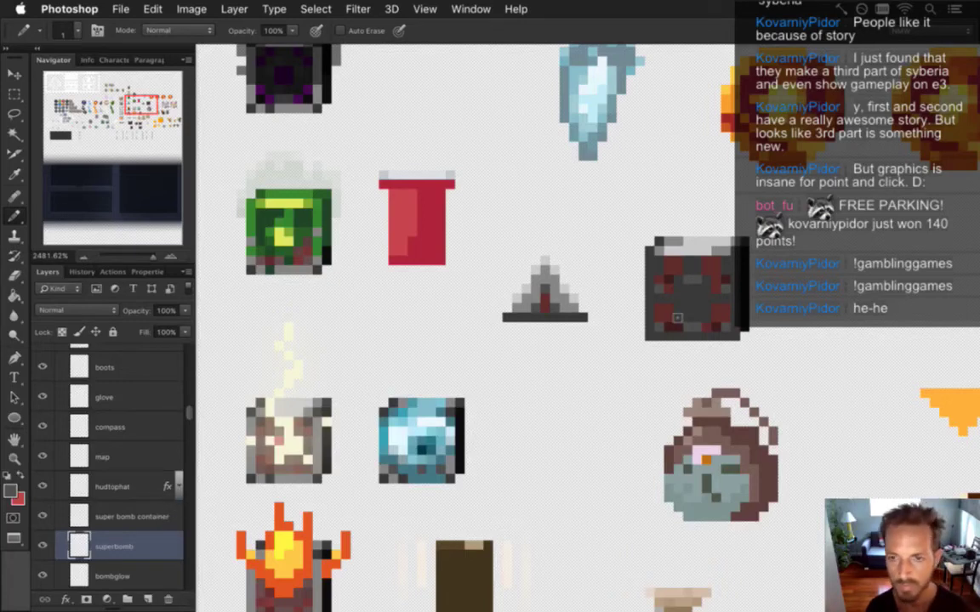
Erase the copied container artwork from the "super bomb container" layer
left_click(127, 516)
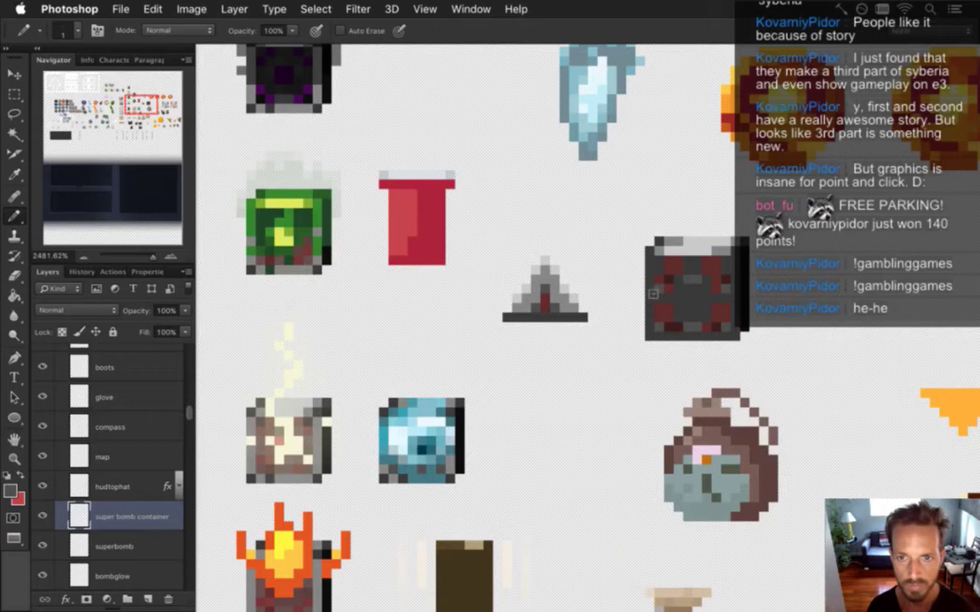
key("e")
mouse_move(672, 255)
left_mouse_down()
mouse_move(659, 293)
mouse_move(649, 250)
mouse_move(706, 315)
mouse_move(735, 316)
mouse_move(745, 273)
left_mouse_up()
mouse_move(714, 323)
left_mouse_down()
mouse_move(726, 350)
mouse_move(699, 317)
mouse_move(692, 327)
mouse_move(656, 306)
left_mouse_up()
Sample the small triangle's mid grey and pencil the base line and stepped left slope of a larger triangle beside it
key("i")
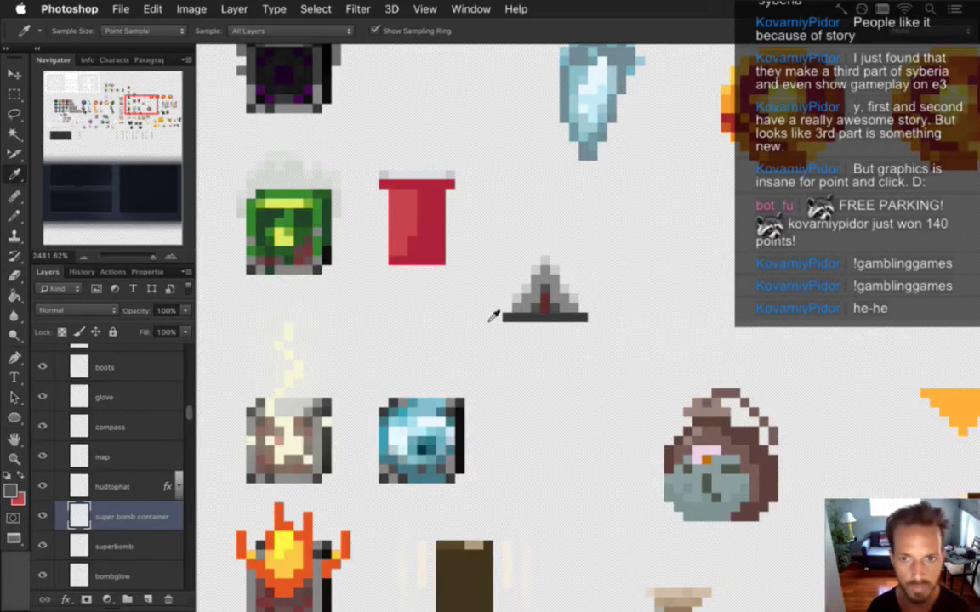
key("b")
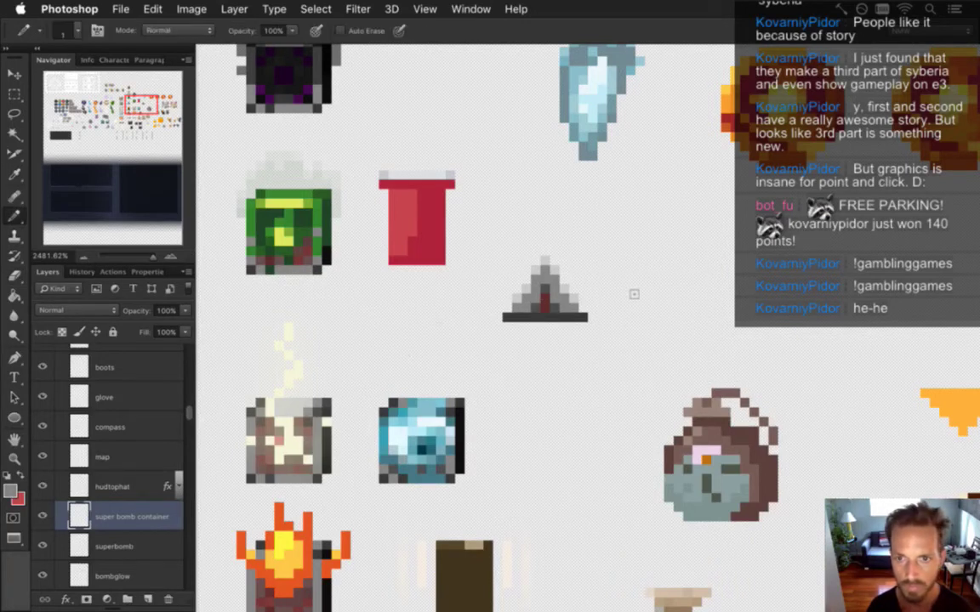
left_click_drag(620, 338, 700, 340)
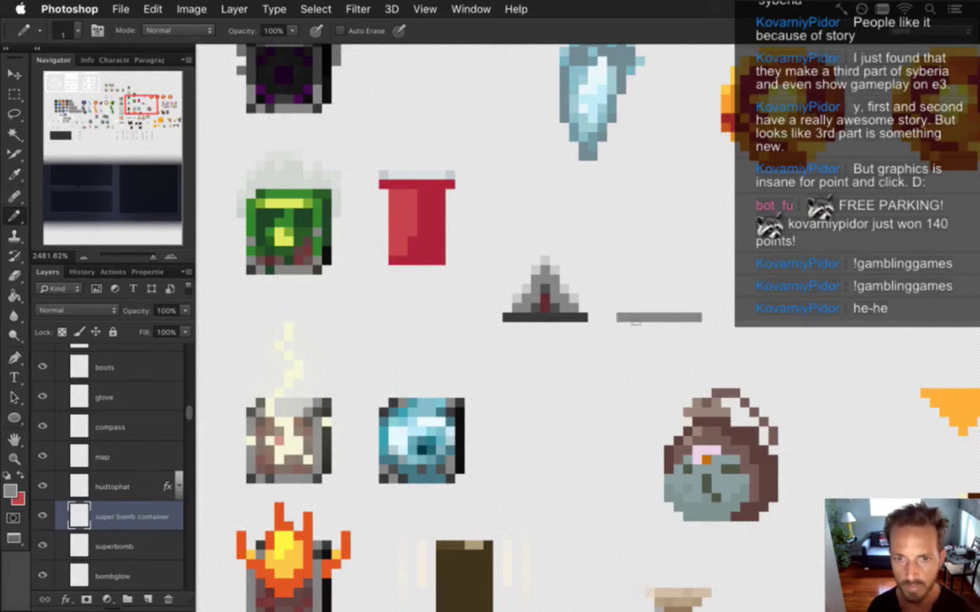
left_click_drag(630, 296, 629, 314)
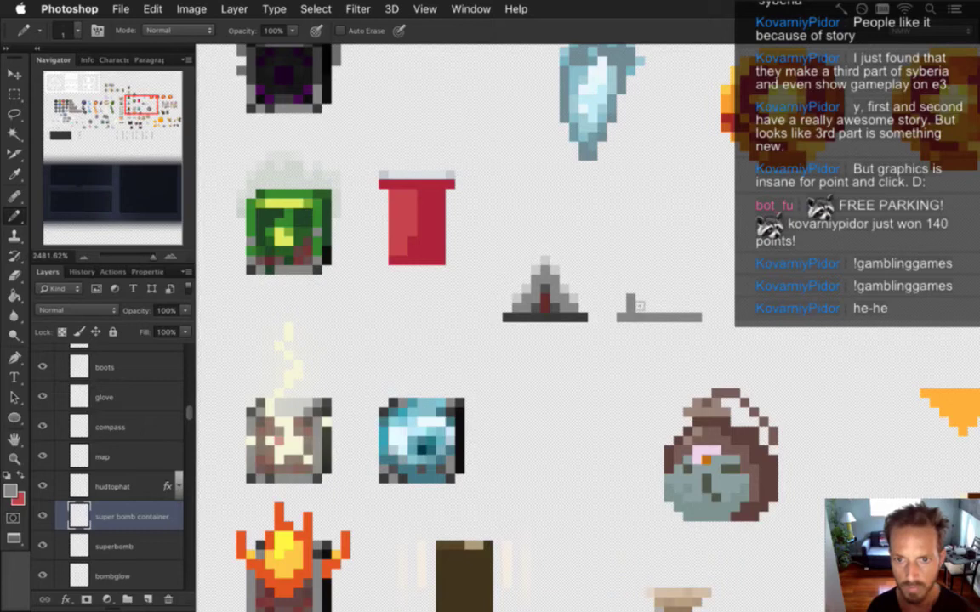
left_click(639, 289)
left_click(649, 271)
left_click(648, 280)
left_click_drag(651, 268, 660, 258)
left_click(669, 252)
left_click(668, 242)
Reduce the Eraser to 1 pixel and remove the extra pixel above the tip of the larger triangle's slope
key("e")
left_click(669, 248)
key("super+z")
key("bracketleft")
key("bracketleft")
key("bracketleft")
key("bracketleft")
key("bracketleft")
key("bracketleft")
key("bracketleft")
key("bracketleft")
left_click(668, 242)
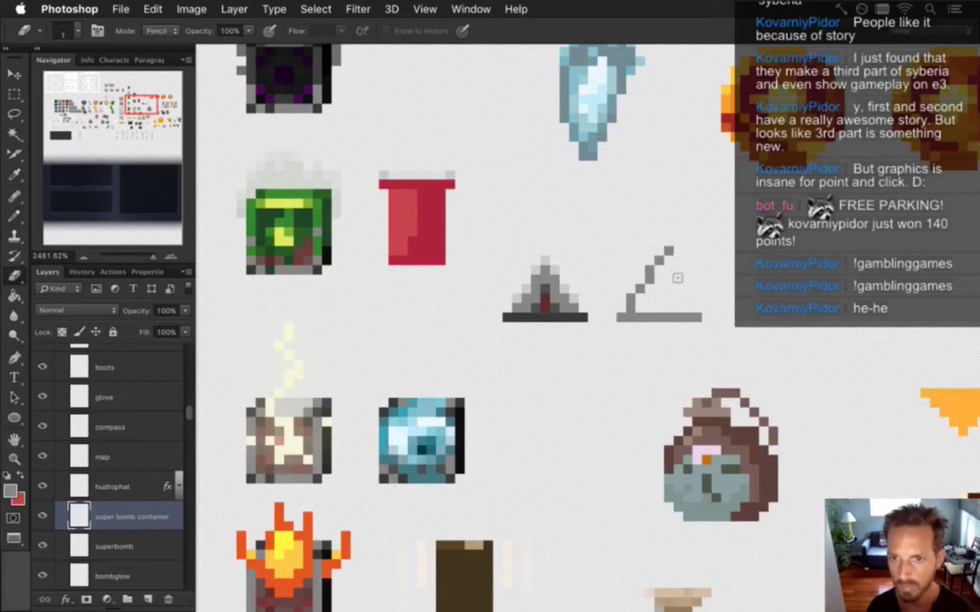
Pencil the larger triangle's right slope, extend its base to meet it, and fill the outline with the same grey
key("b")
left_click(678, 262)
left_click(687, 271)
left_click(688, 281)
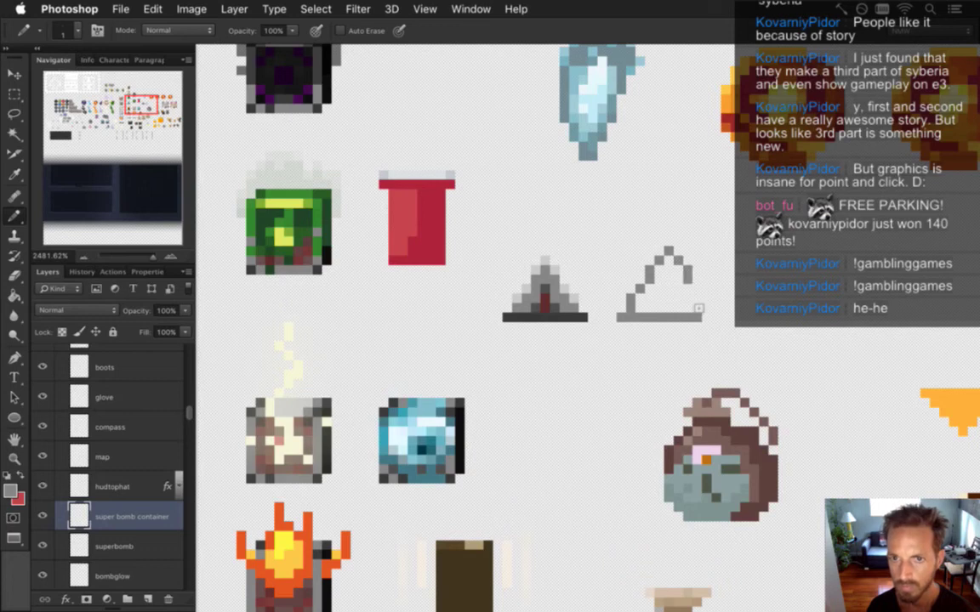
left_click(716, 337, "shift")
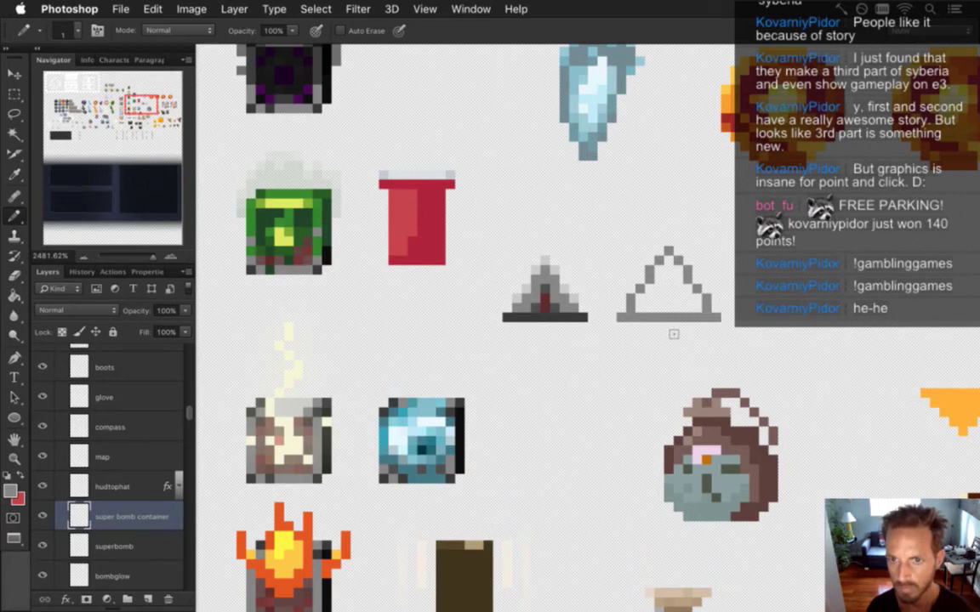
key("g")
left_click(672, 310)
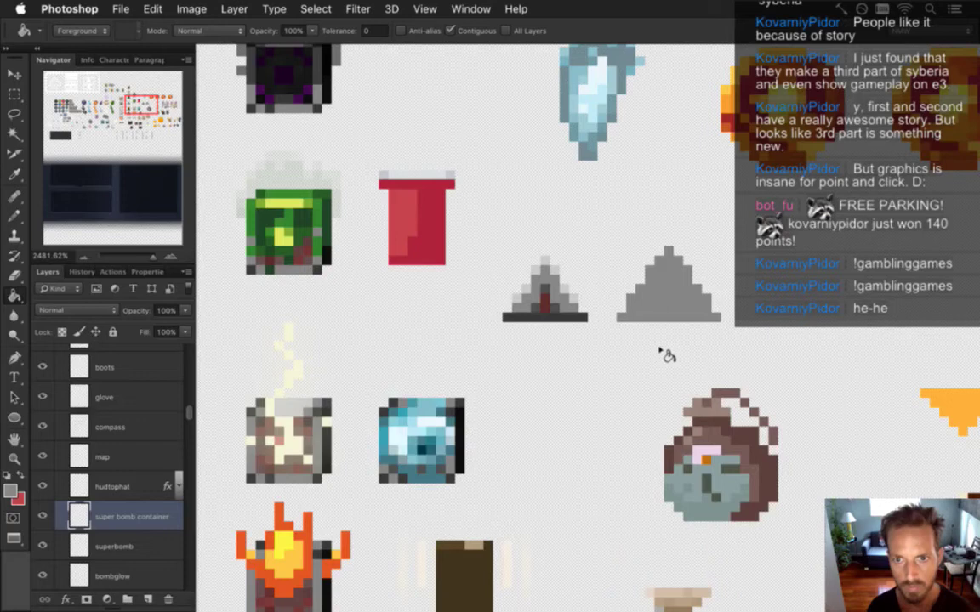
Sample the small triangle's light grey and pencil a highlight along both stepped slopes of the larger triangle
key("i")
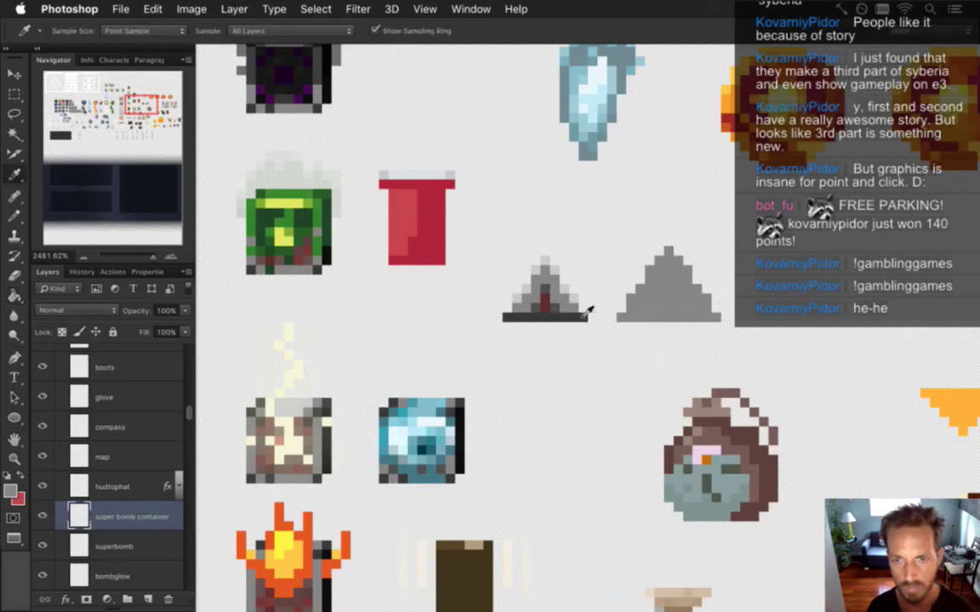
left_click(553, 279)
key("b")
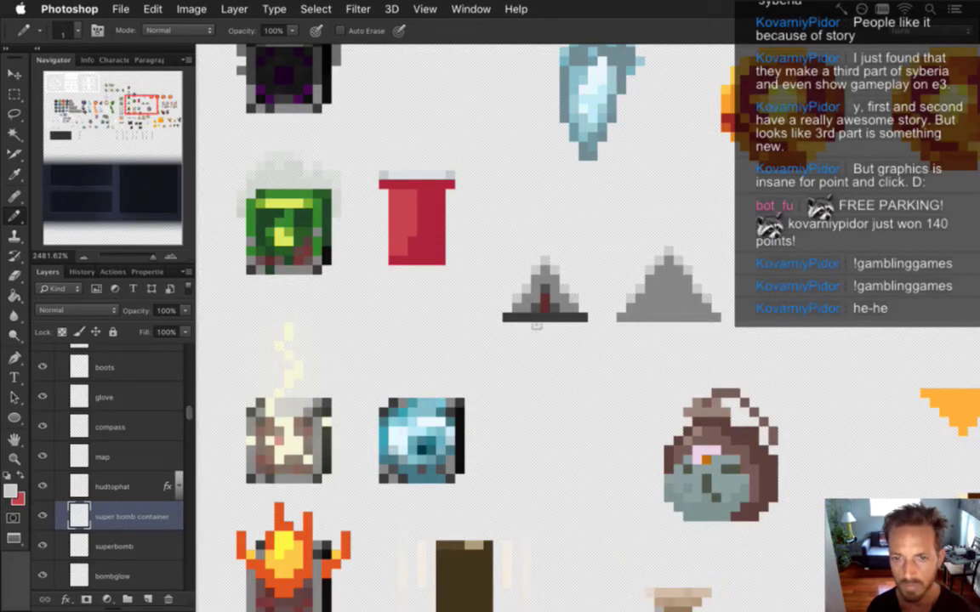
Shade the larger triangle with the small one's darker greys: darkest along the base and lower-right corner, medium dark in the lower centre
key("i")
left_click(548, 311)
left_click_drag(631, 318, 706, 309)
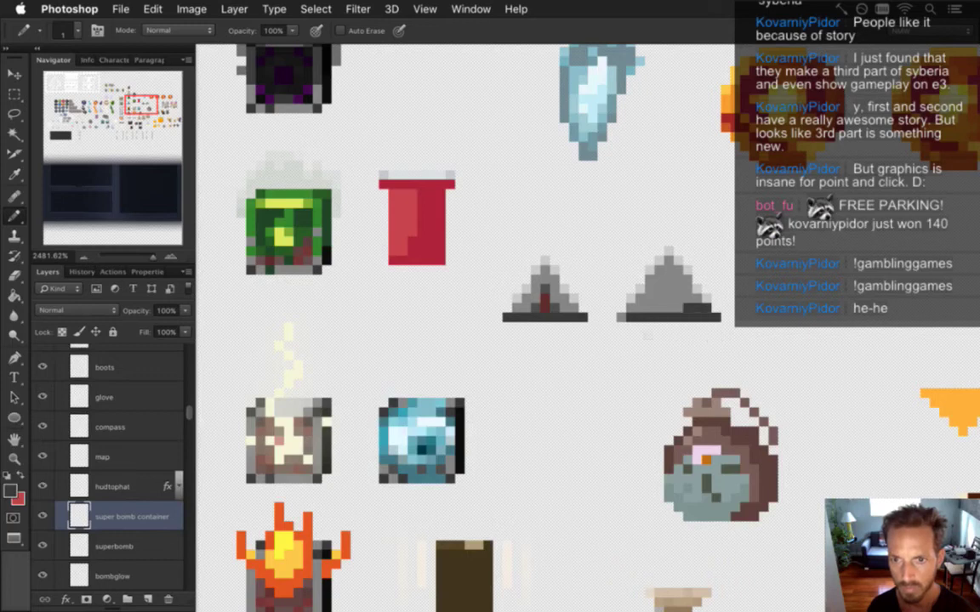
left_click(556, 309, "alt")
left_click(658, 309)
left_click_drag(659, 299, 668, 300)
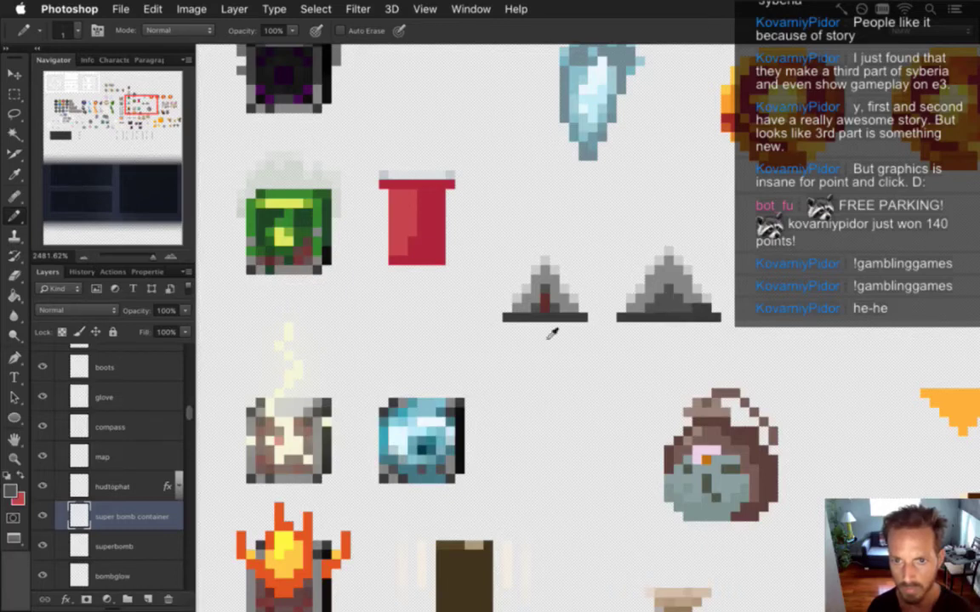
Pencil a dark red core and scattered dark grey pixels on the upper part of the larger triangle, and save the document
left_click(549, 305, "alt")
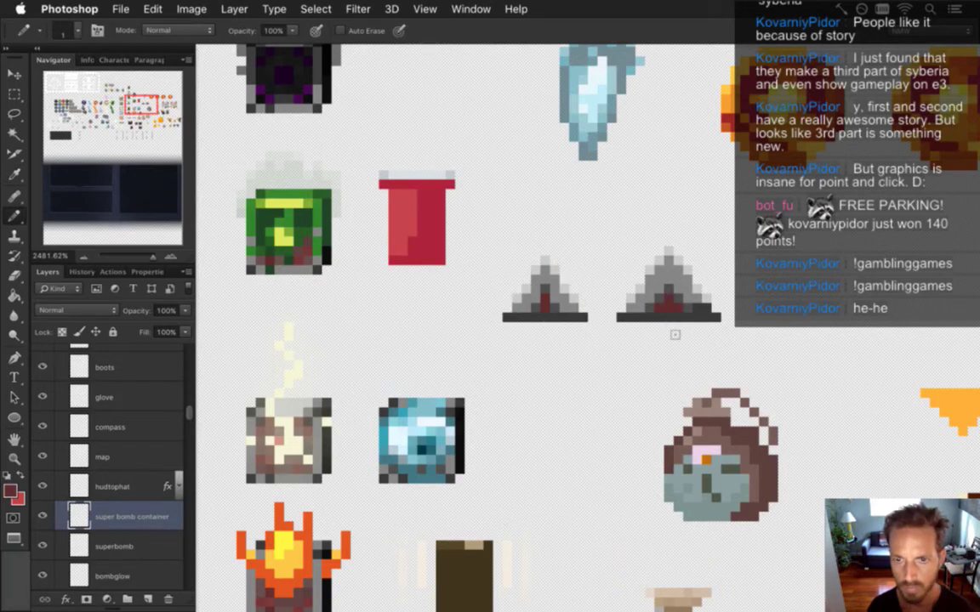
key("alt")
left_click(655, 304, "alt")
left_click(649, 279)
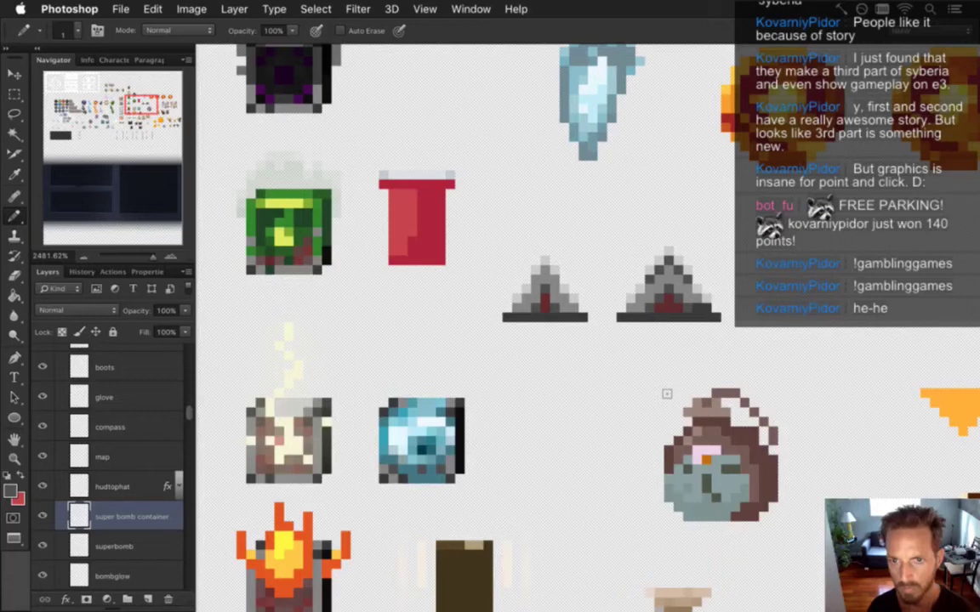
key("super+s")
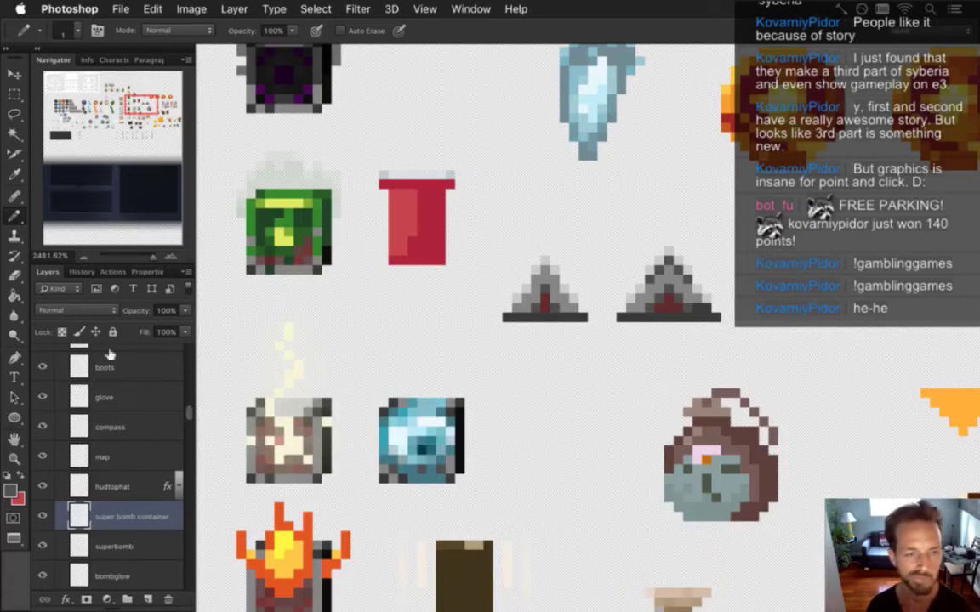
Try naming the tall slice overlapping the small triangle ItemSuperBomb with the Slice Select tool, and undo the change
left_click(15, 152)
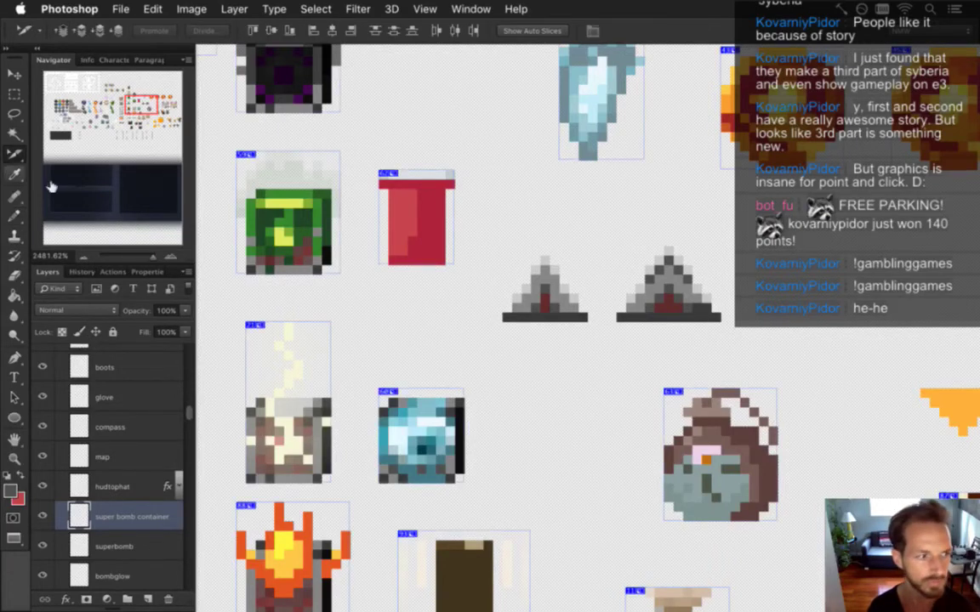
double_click(496, 262)
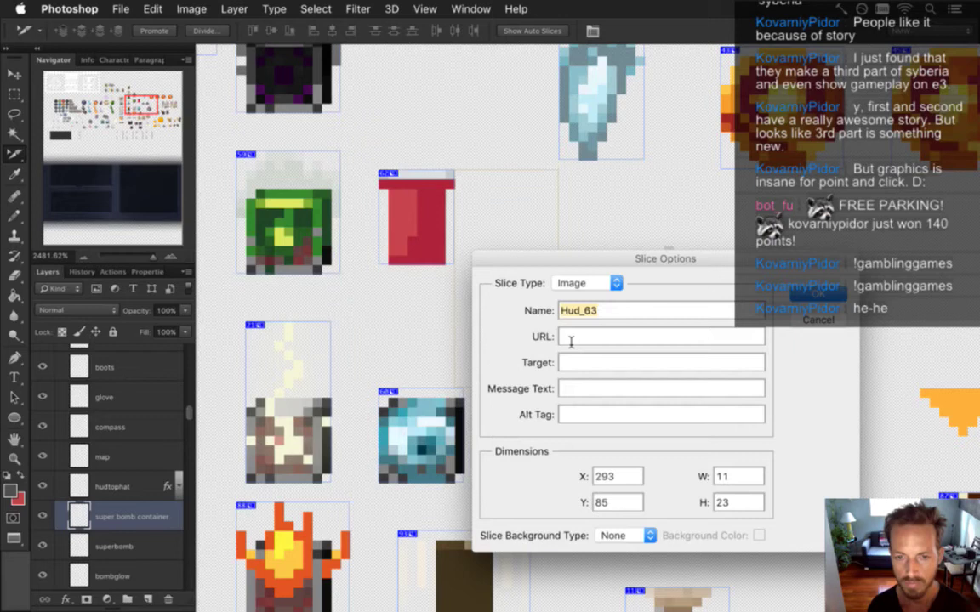
key("Return")
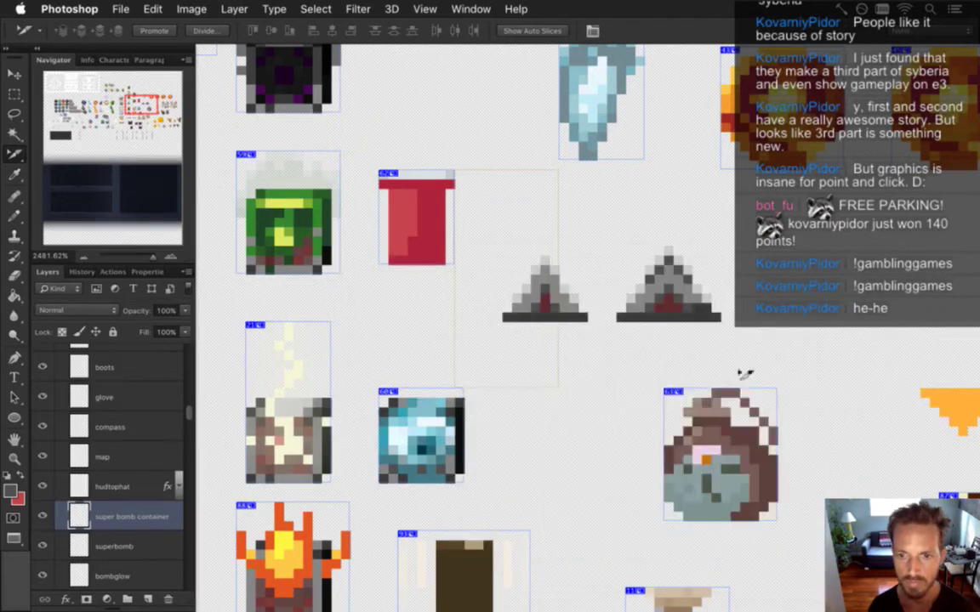
double_click(743, 429)
key("Return")
double_click(555, 289)
type("ItemSuperBomb")
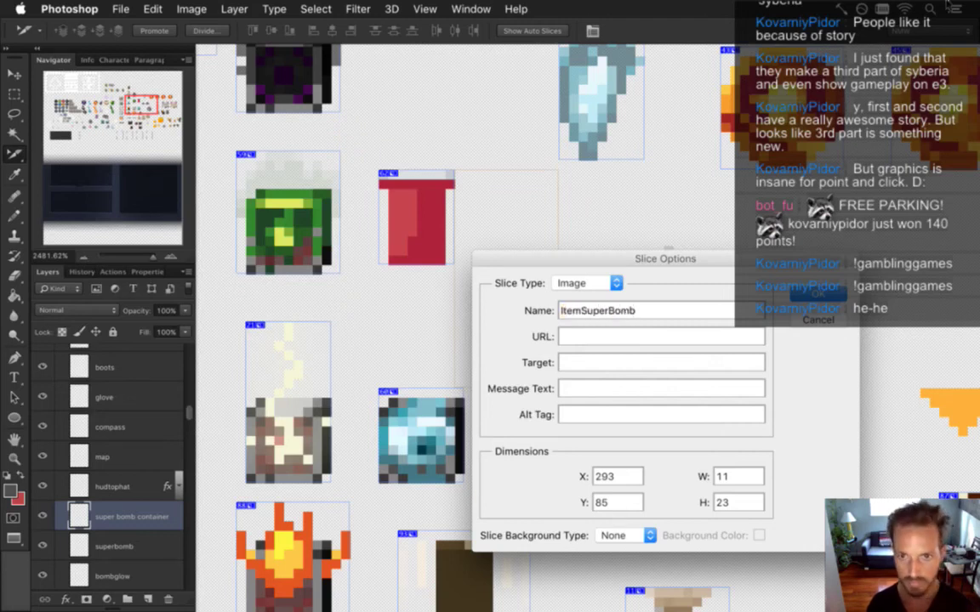
key("Return")
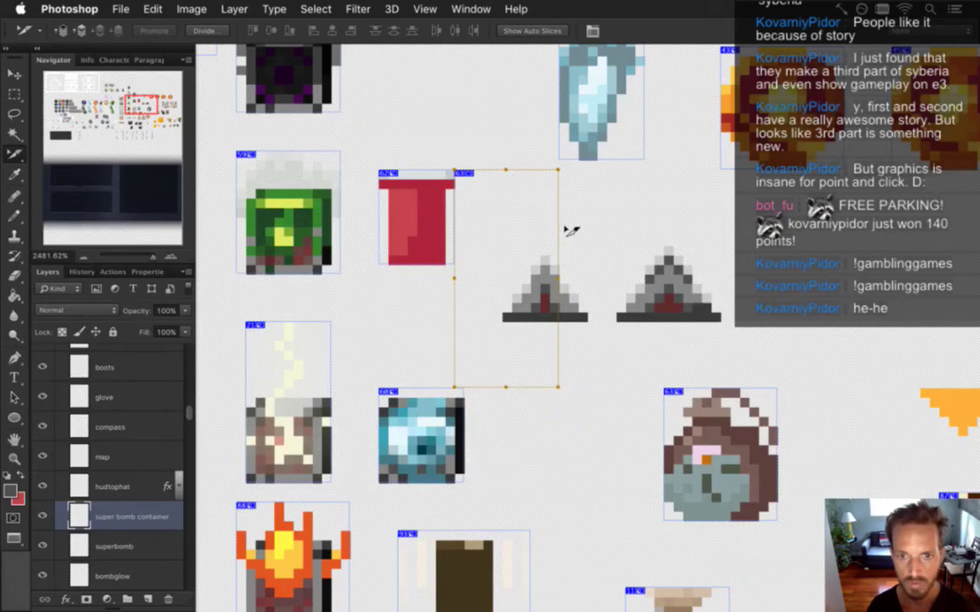
key("super+z")
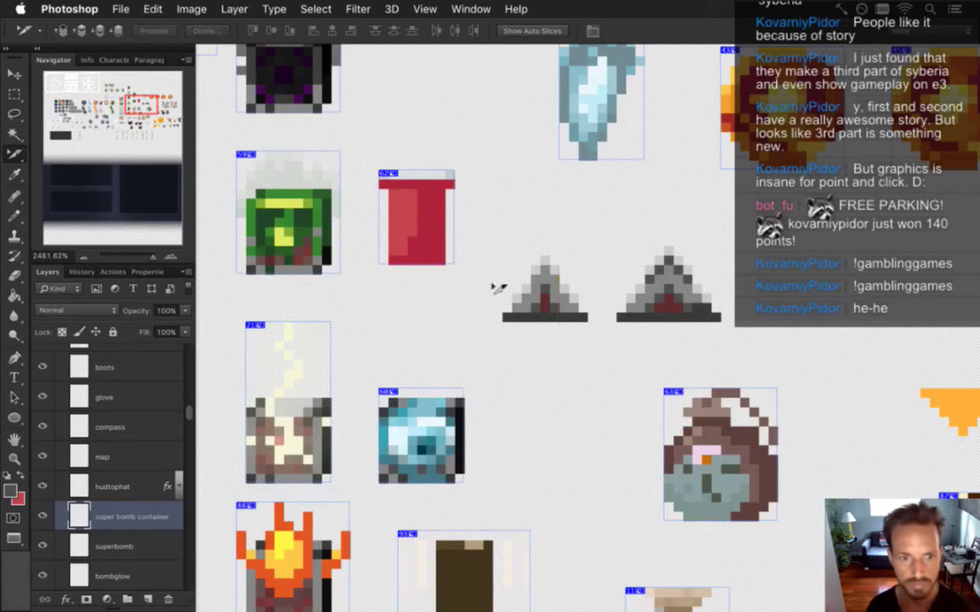
Create a layer-based slice for the "superbomb" layer and another for the "super bomb container" layer
left_click(119, 544)
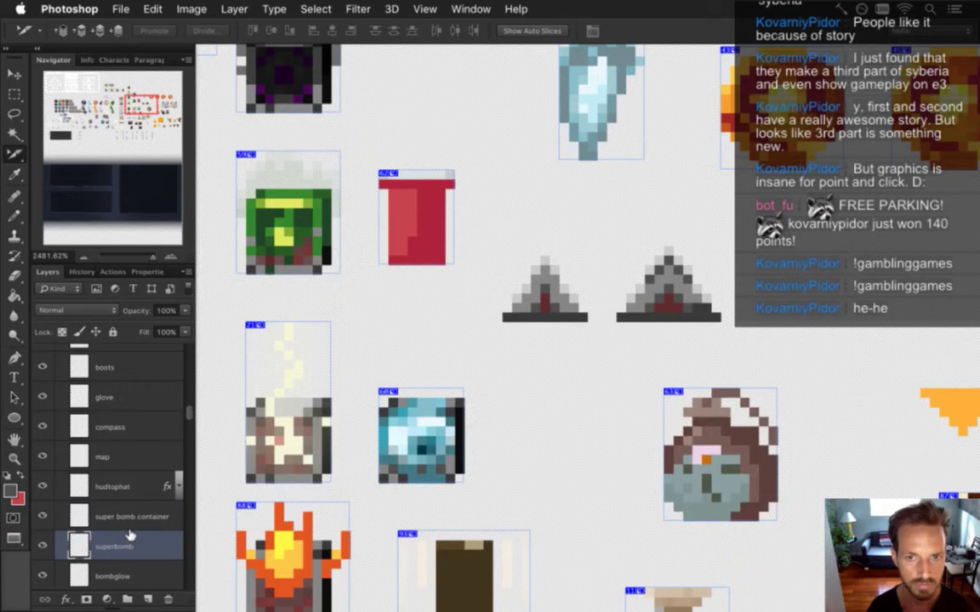
left_click(44, 544)
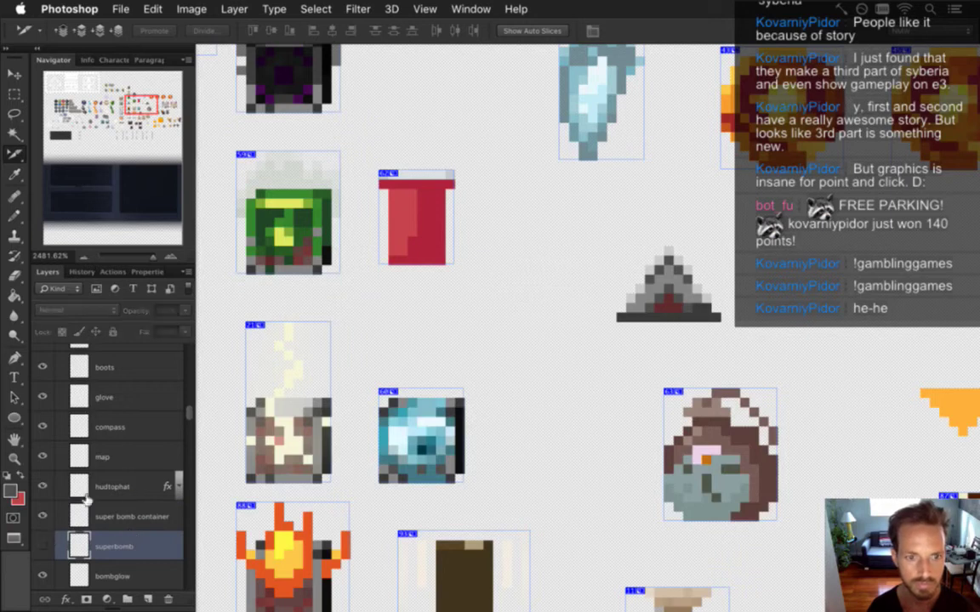
left_click(43, 545)
left_click(231, 9)
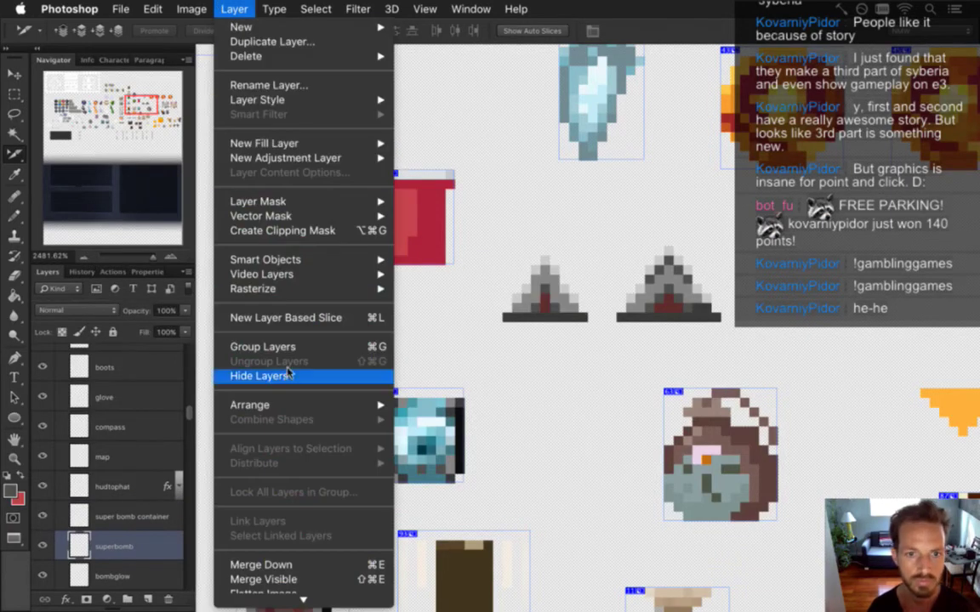
left_click(290, 317)
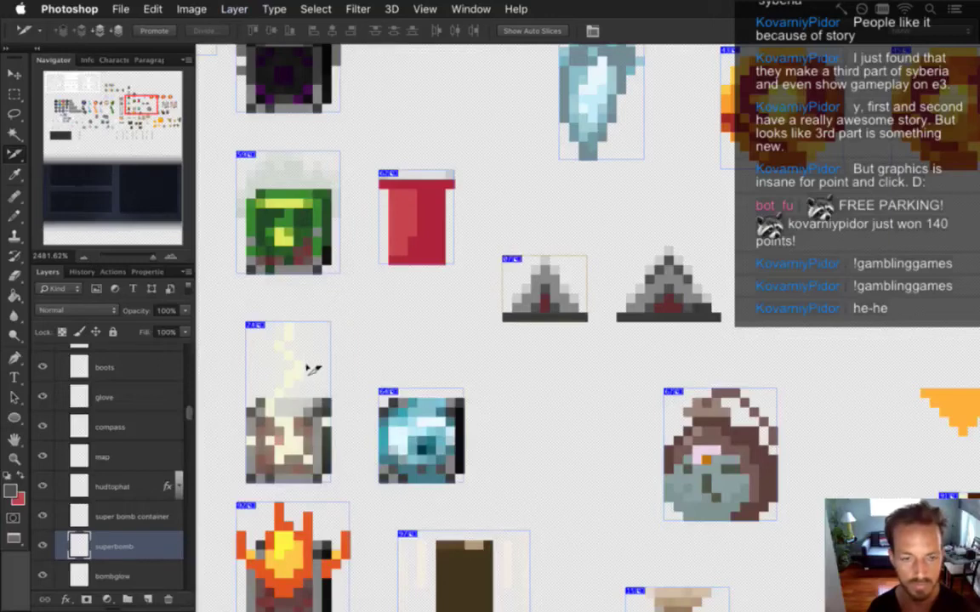
left_click(136, 516)
left_click(231, 10)
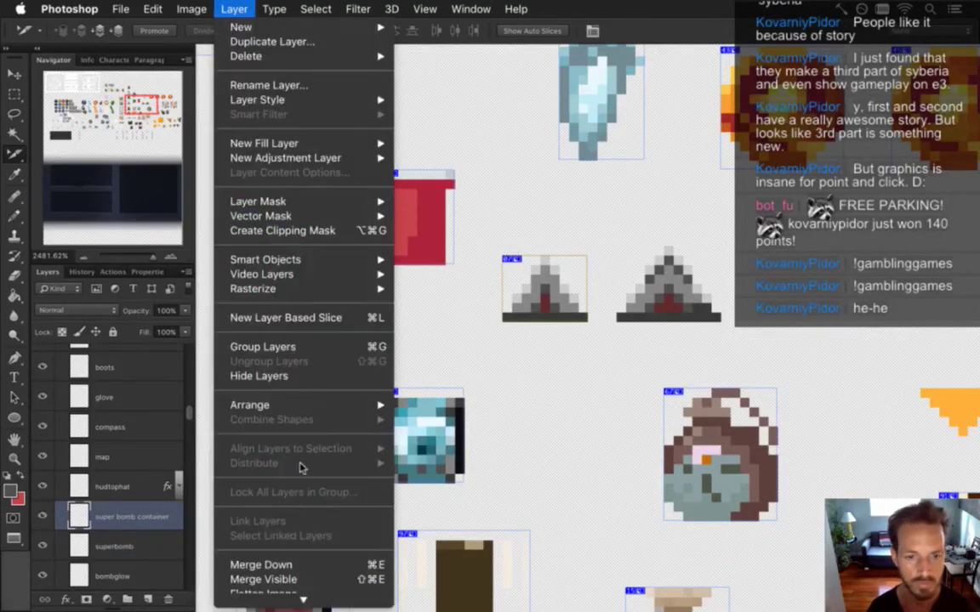
left_click(295, 317)
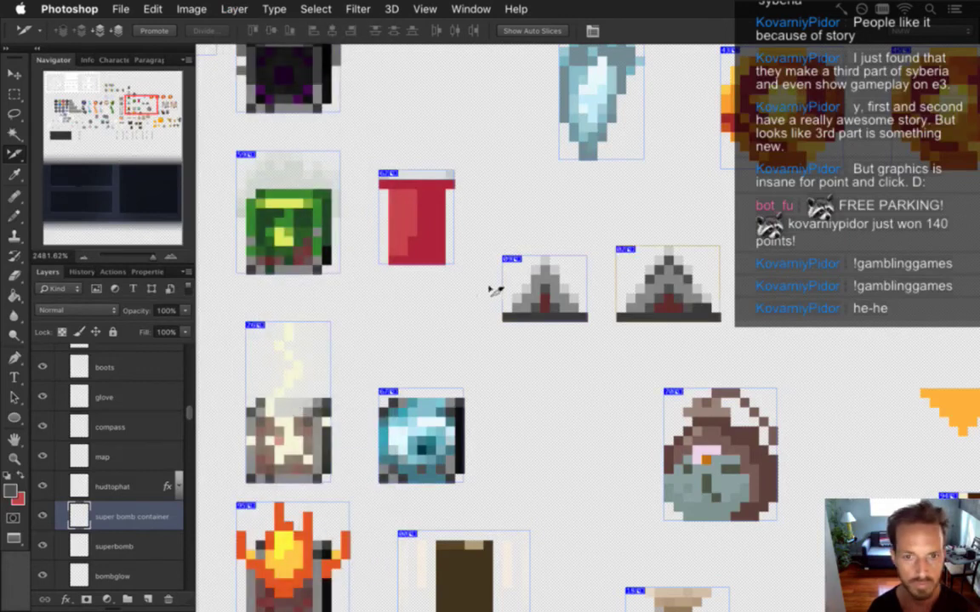
Name the small triangle's slice ItemSuperBomb
double_click(491, 261)
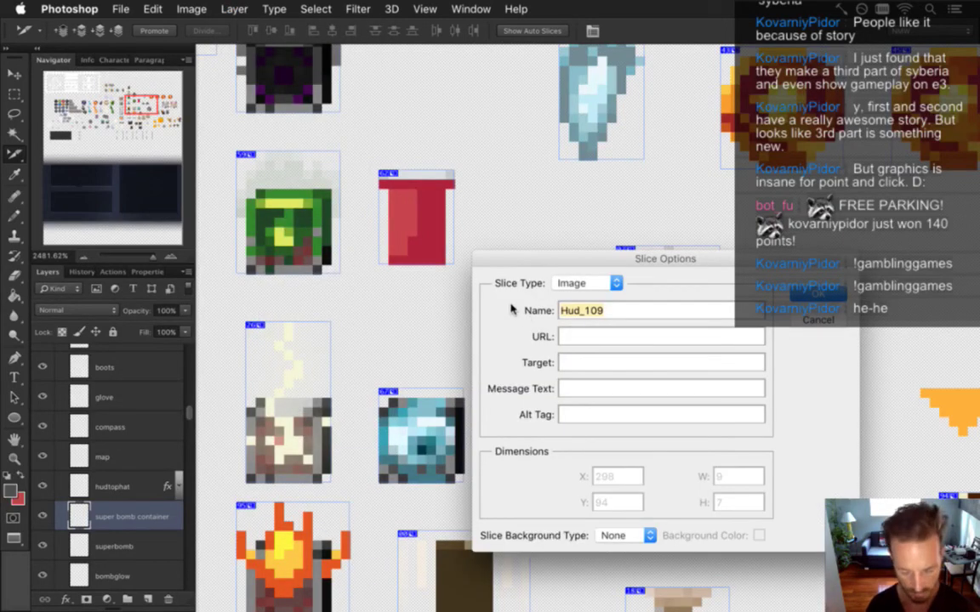
type("ItemSuperBomb")
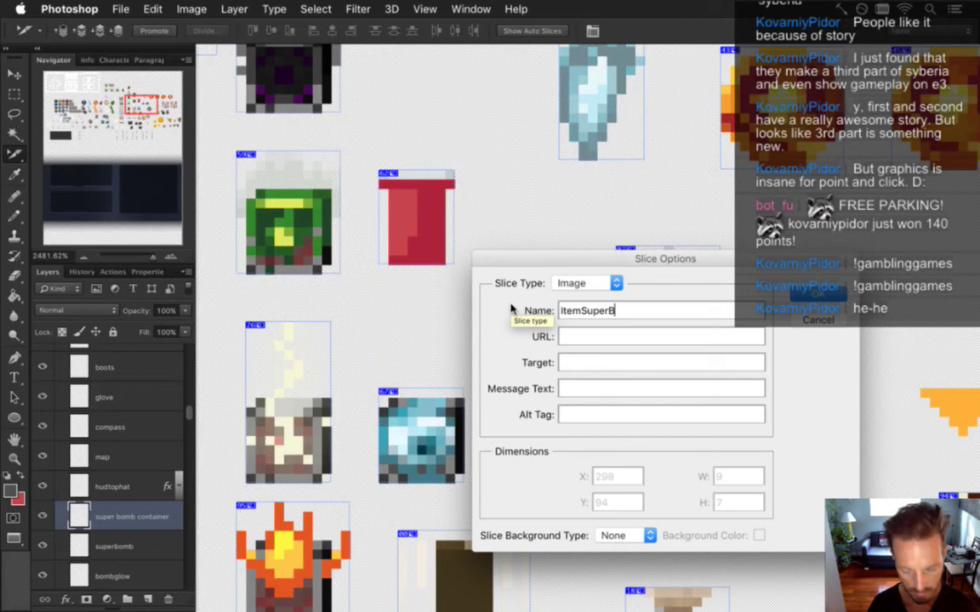
key("Return")
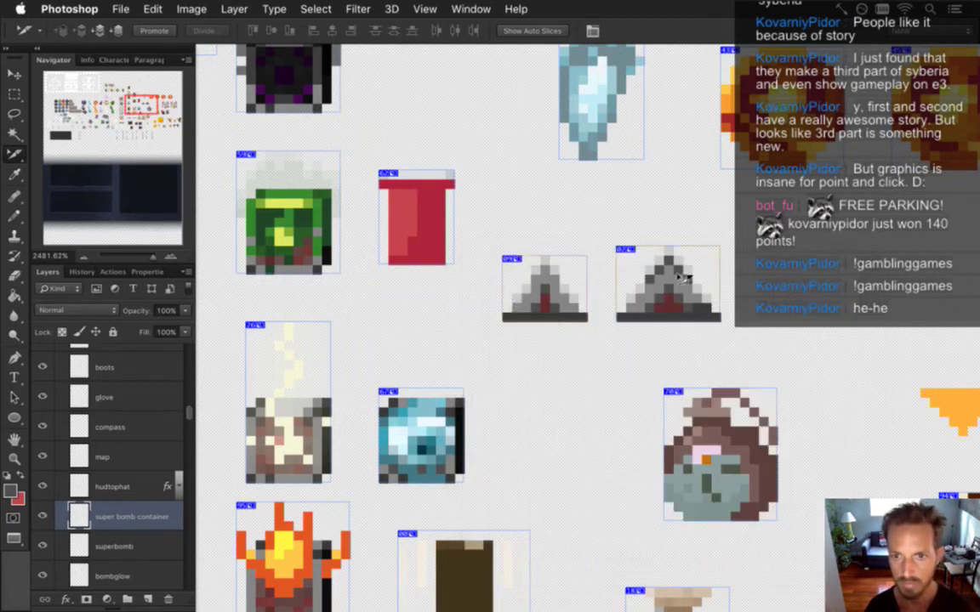
Name the larger triangle's slice ItemSuperBombContainer
double_click(662, 276)
type("I")
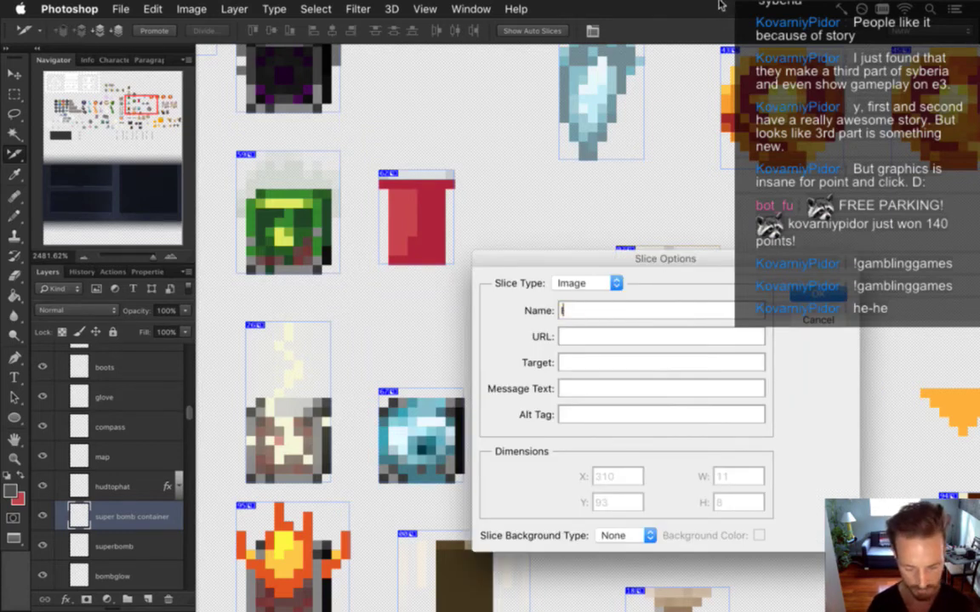
type("temSuperbomb")
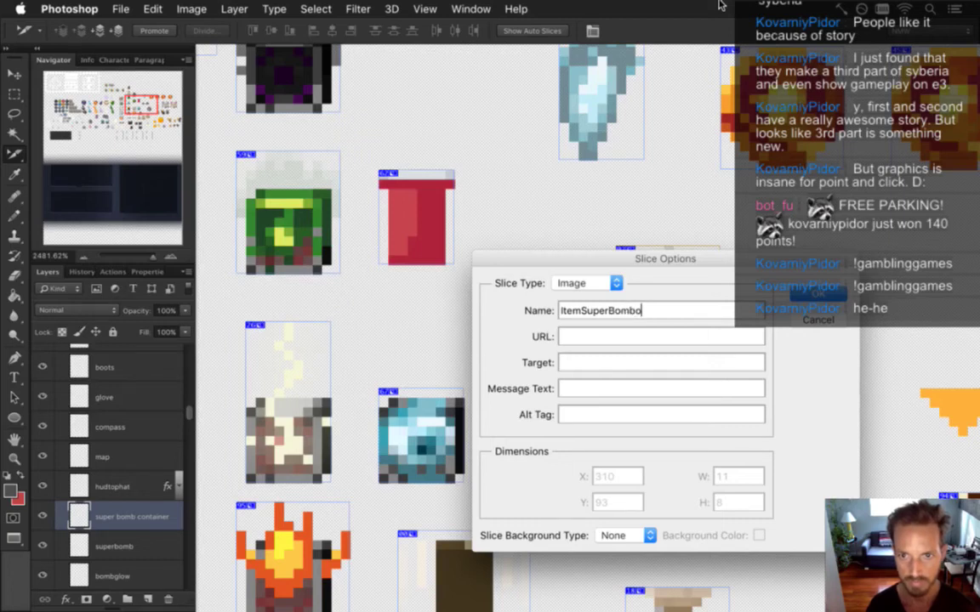
type("Container")
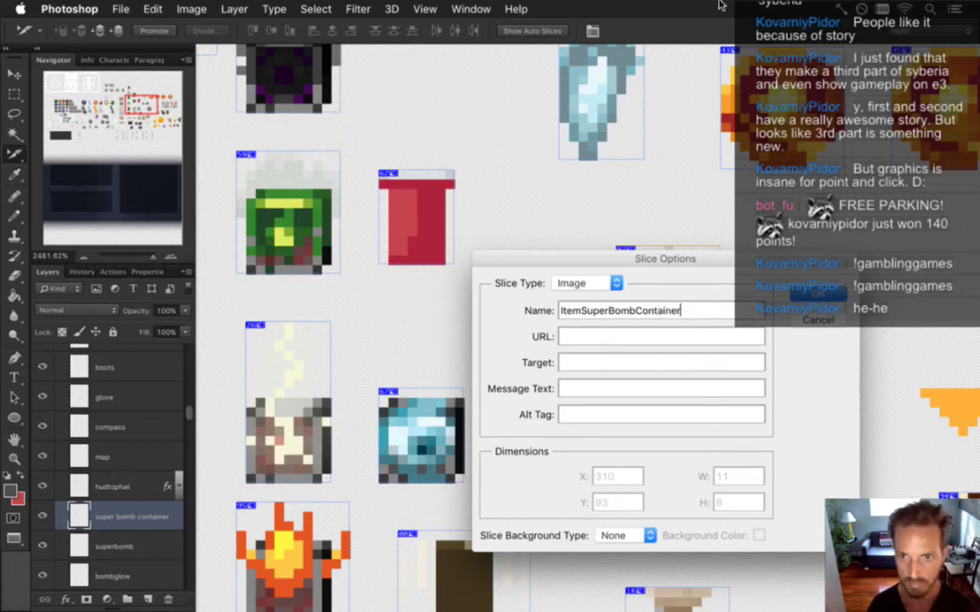
key("Return")
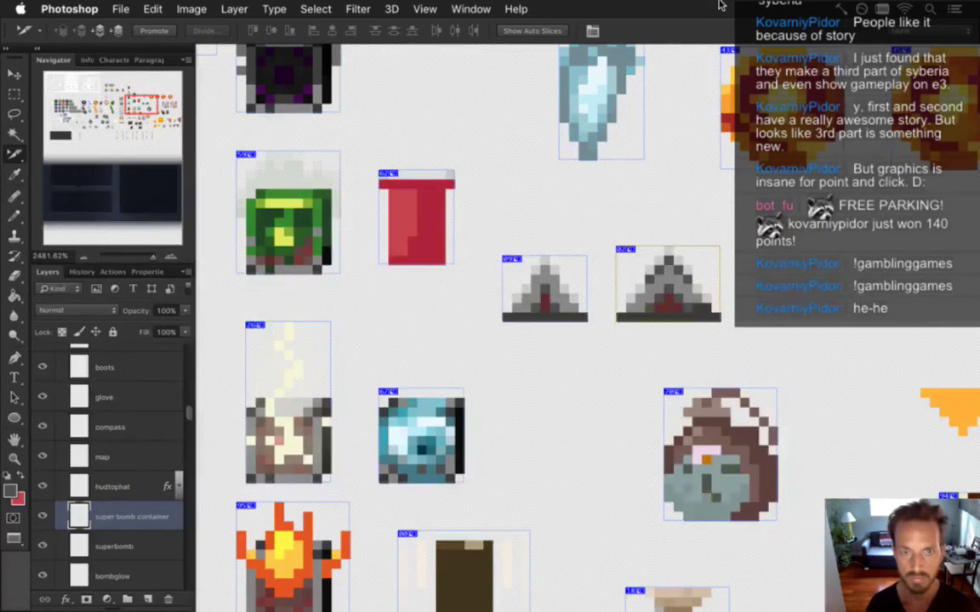
Export all user slices for web as images only into the Hud folder inside sheets, replacing the existing files
key("super+s")
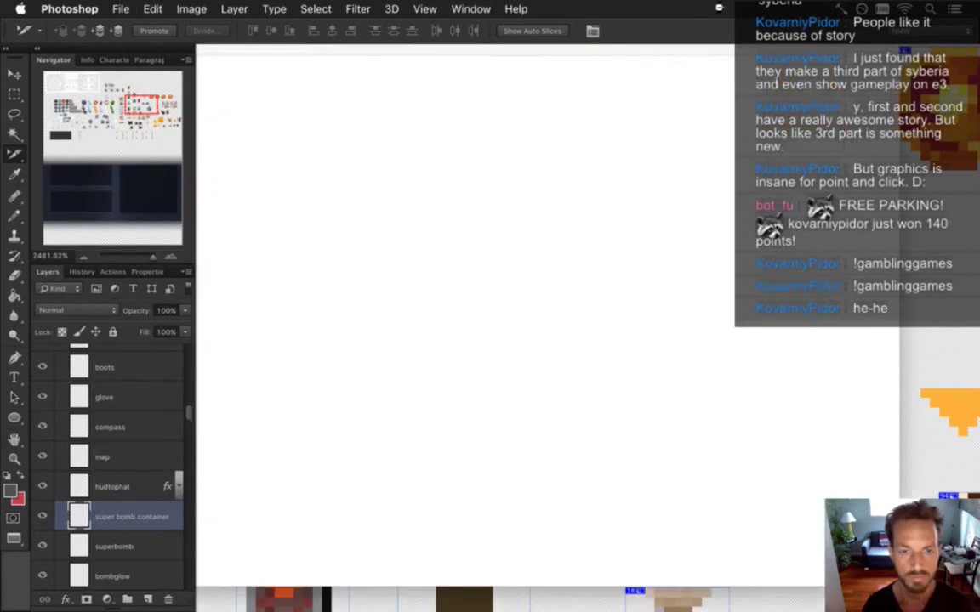
key("Return")
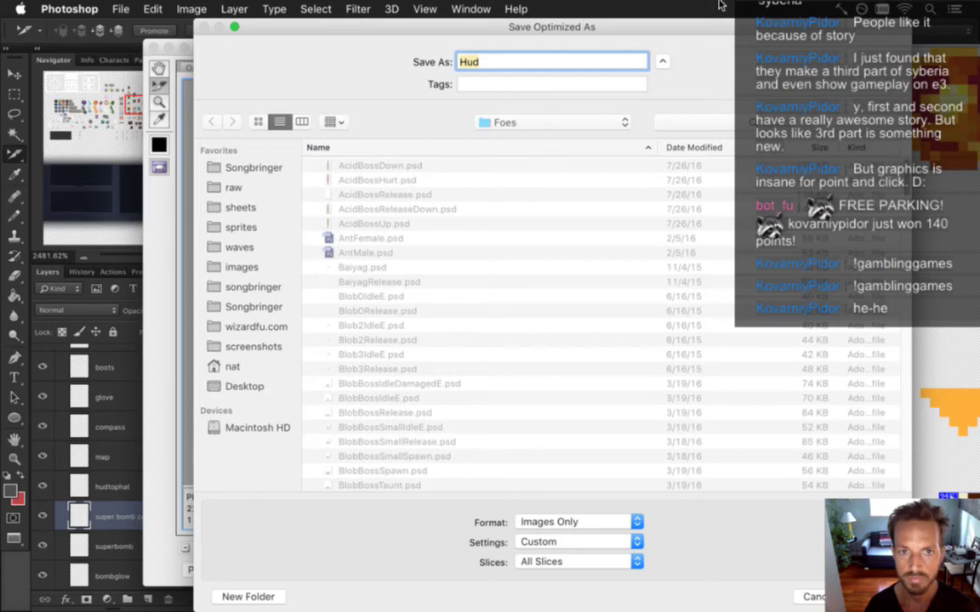
key("super+shift+d")
left_click(232, 204)
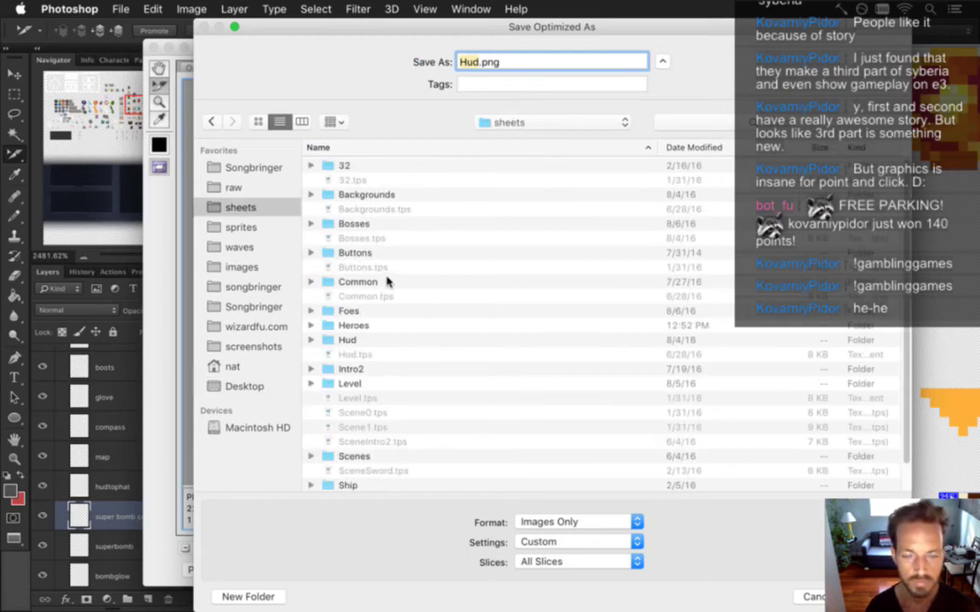
double_click(365, 341)
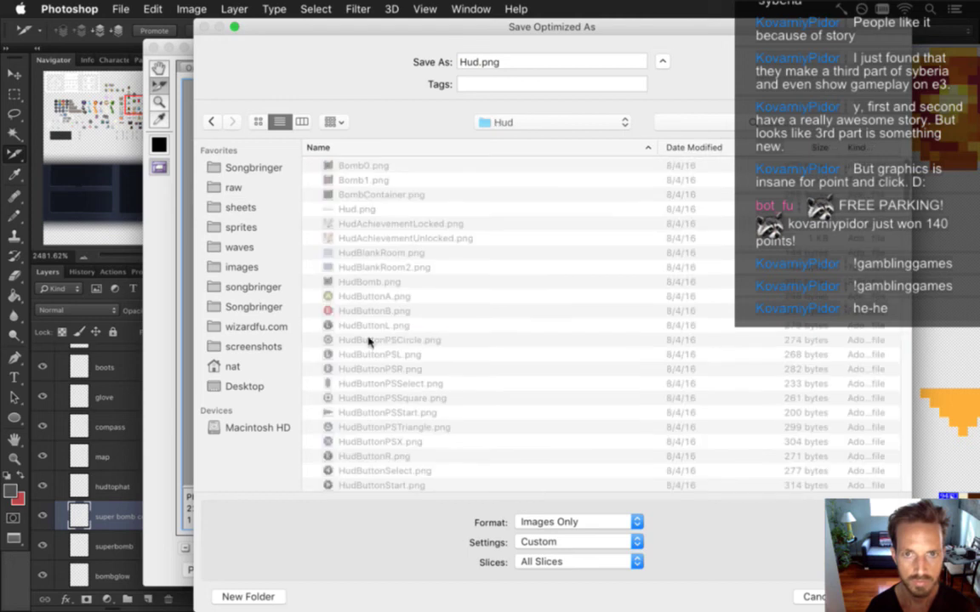
left_click(561, 561)
left_click(600, 577)
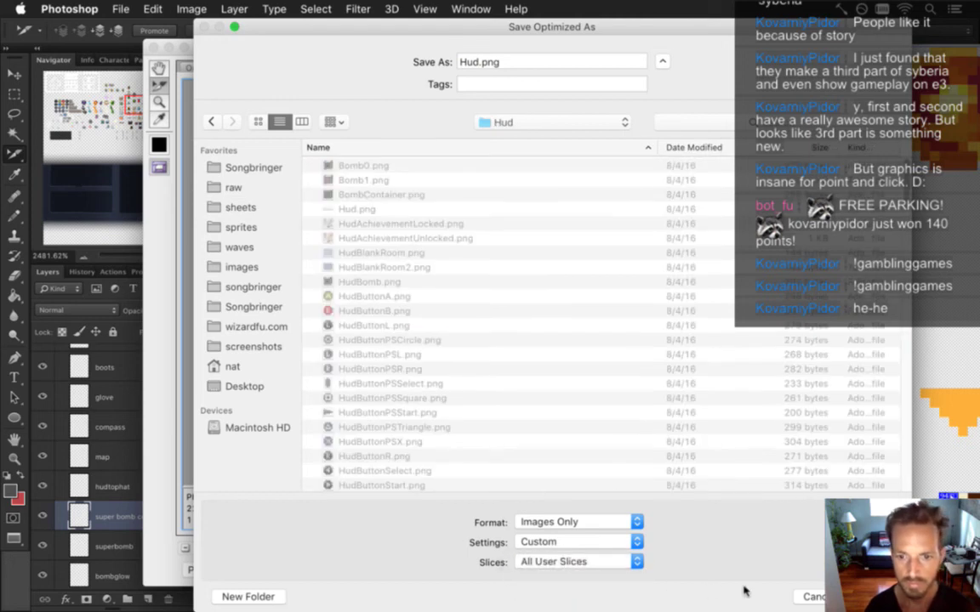
left_click(862, 597)
left_click(681, 358)
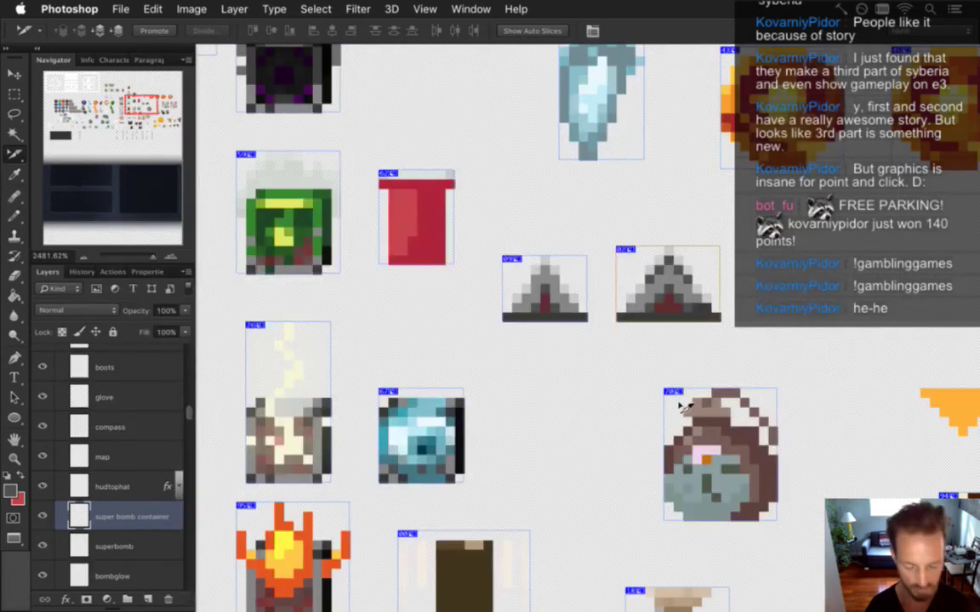
Switch to Xcode and build and run the MacD scheme
key("super+Tab")
key("super+Tab")
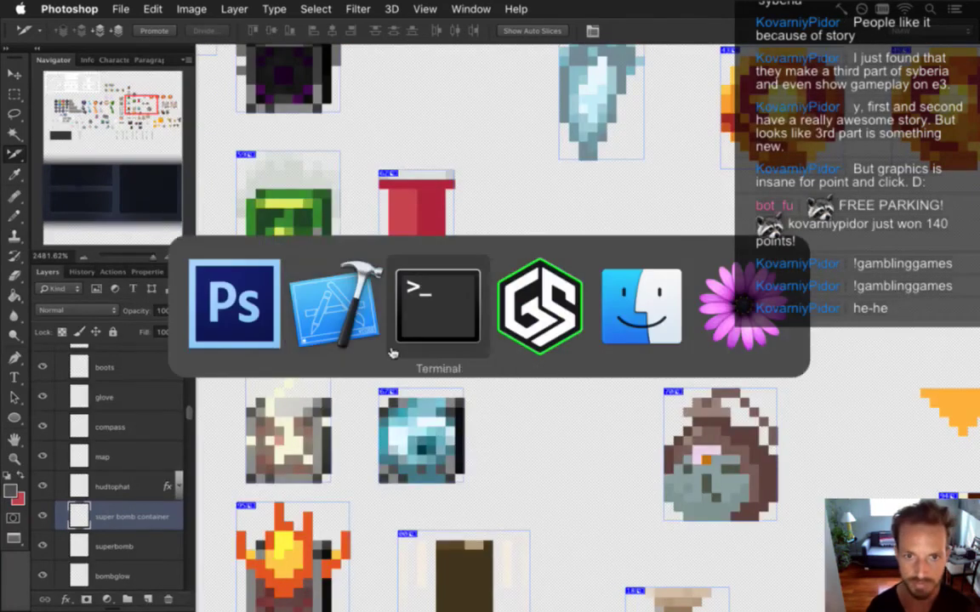
key("super+shift+Tab")
key("super+r")
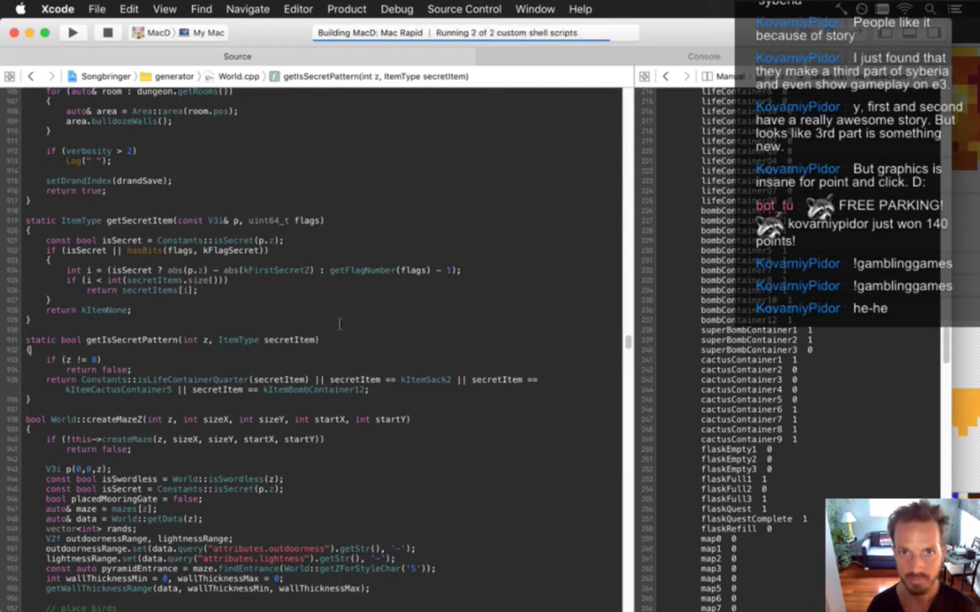
left_click(407, 360)
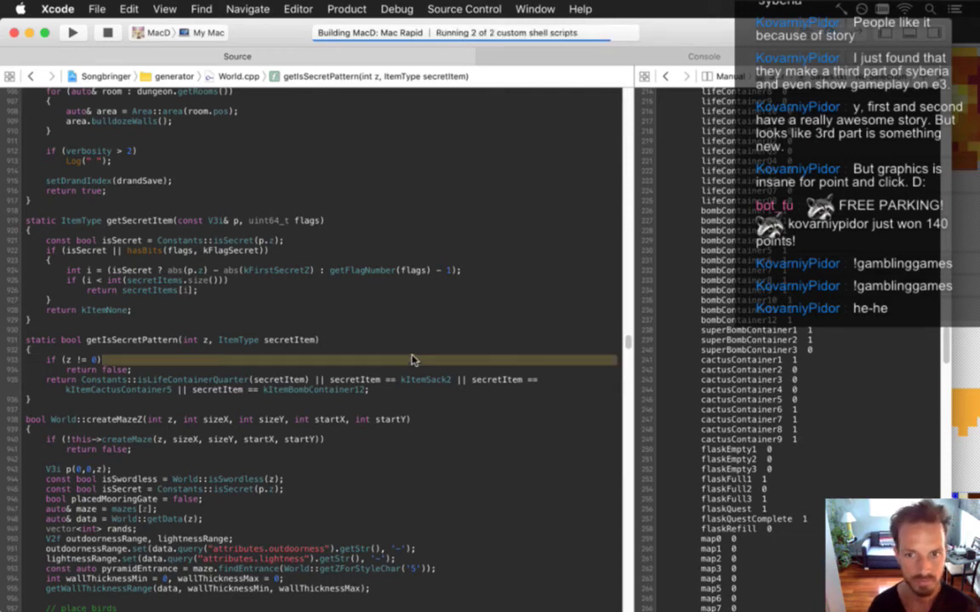
Open Constants.cpp and find the item bomb definitions by searching from the file's beginning for "itembomb"
key("shift+super+o")
type("constcp")
key("Return")
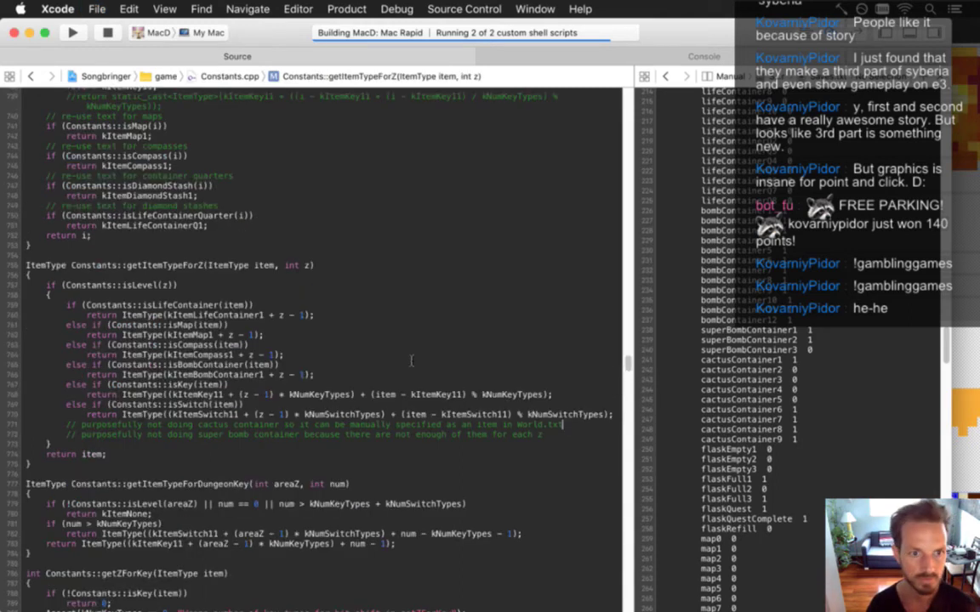
key("super+Up")
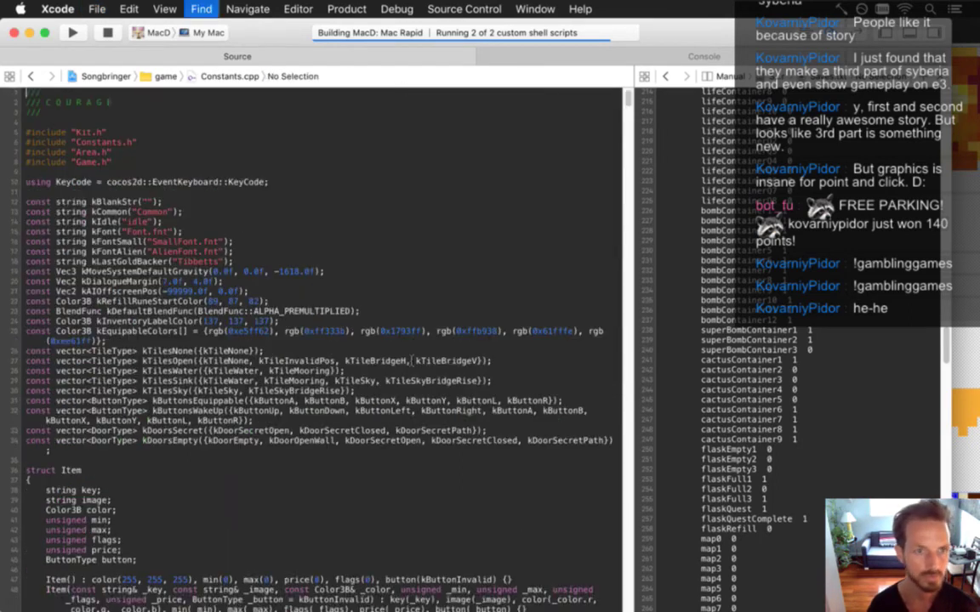
key("super+f")
type("itembomb")
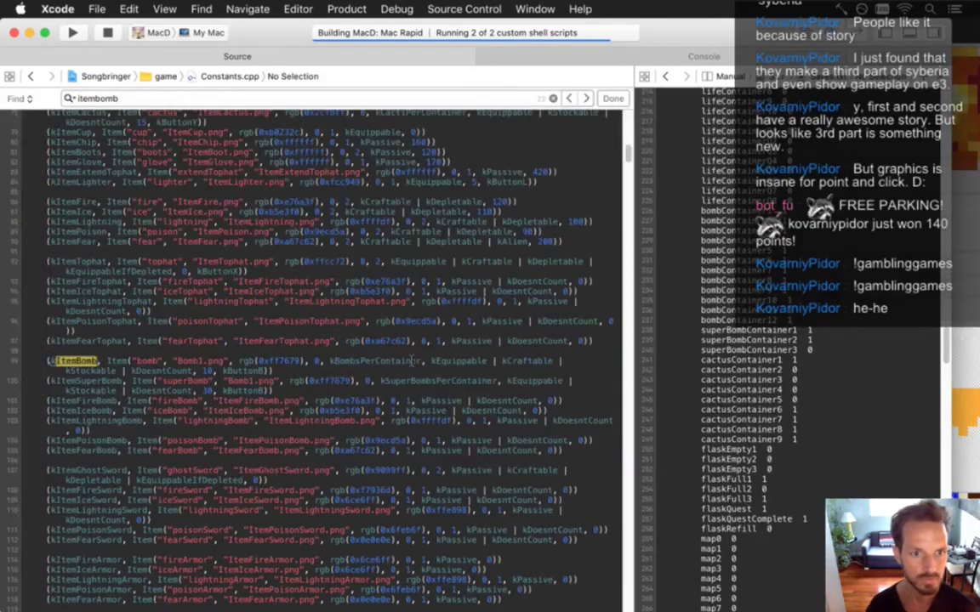
key("Escape")
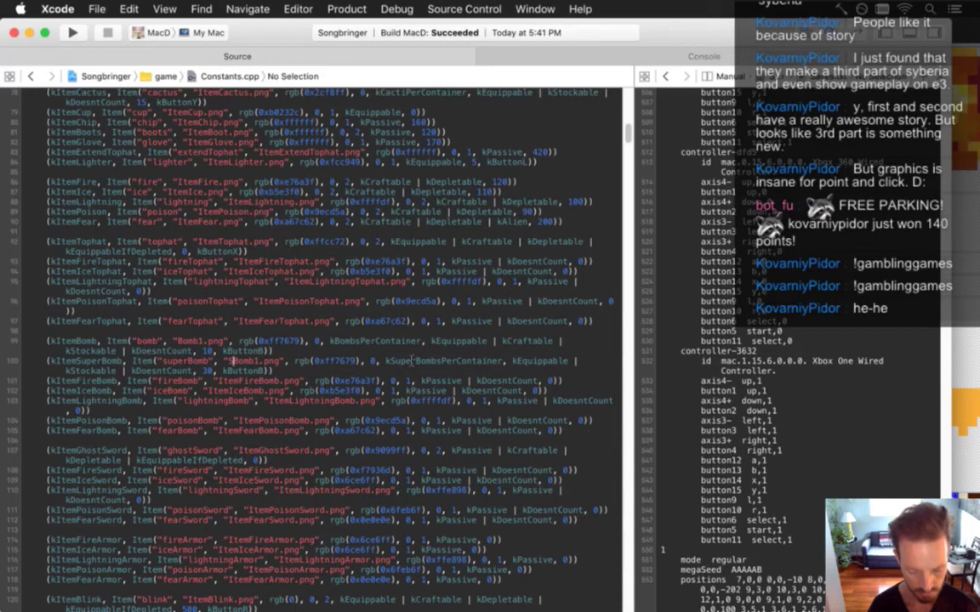
Change the superBomb item's image to ItemSuperBomb.png and save the file
type("ItemSuper")
key("Right")
key("Right")
key("Right")
key("Right")
key("Delete")
key("super+s")
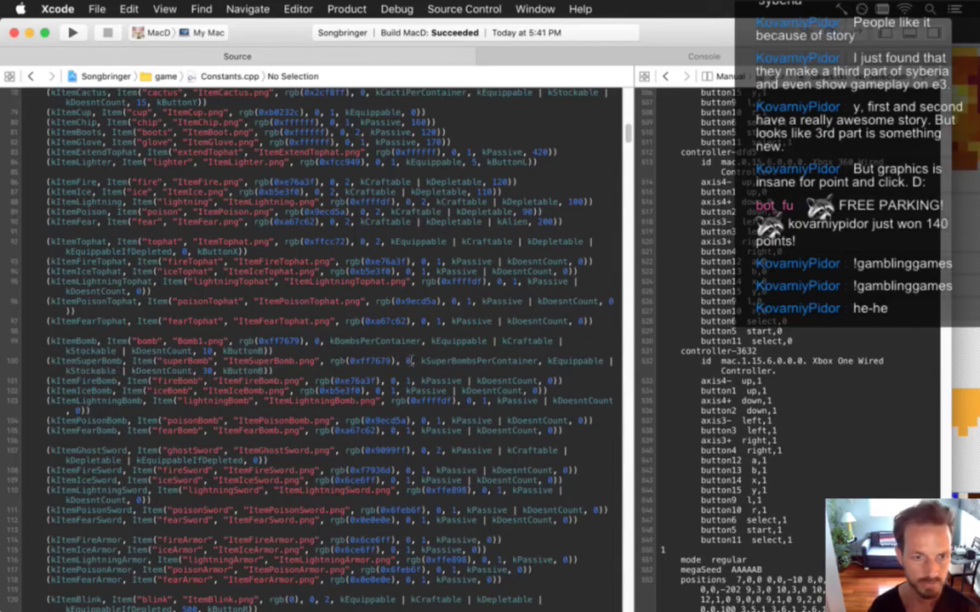
Change the superBombContainer1 item's image to ItemSuperBombContainer.png
scroll(410, 361, "down", 10)
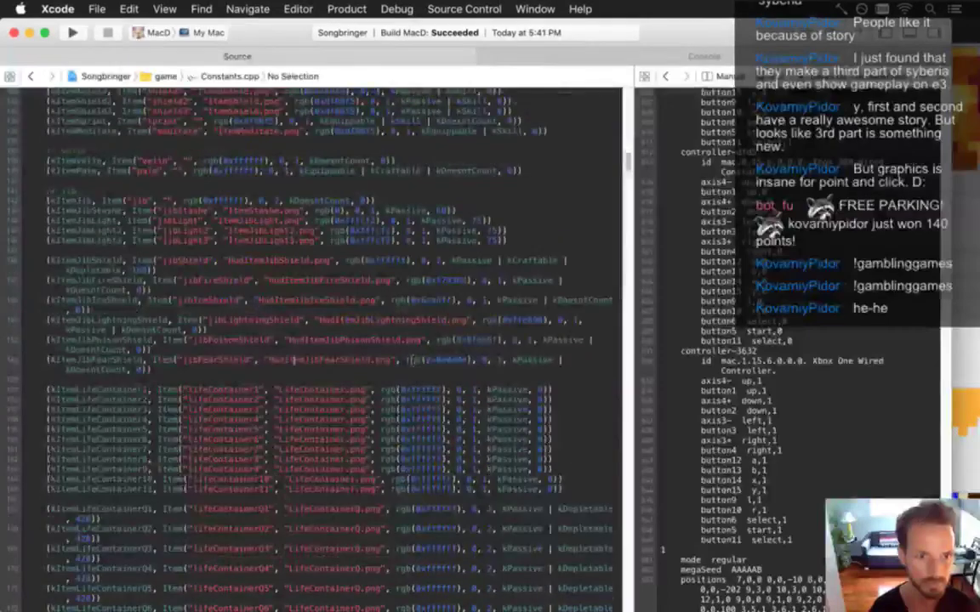
scroll(412, 360, "down", 6)
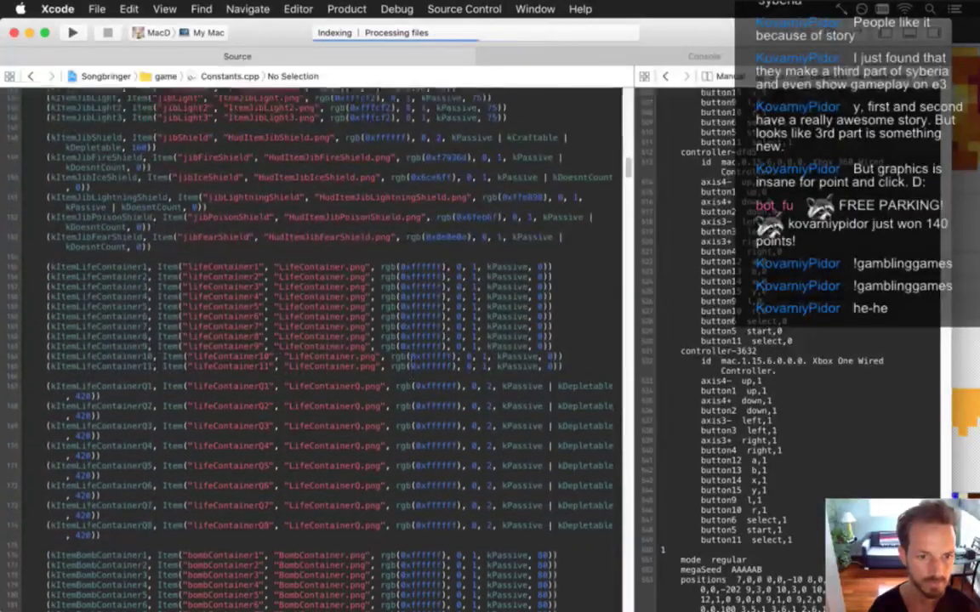
scroll(412, 361, "down", 2)
key("Up")
key("Up")
key("Right")
key("Right")
key("Right")
key("Right")
key("Right")
key("Right")
key("Right")
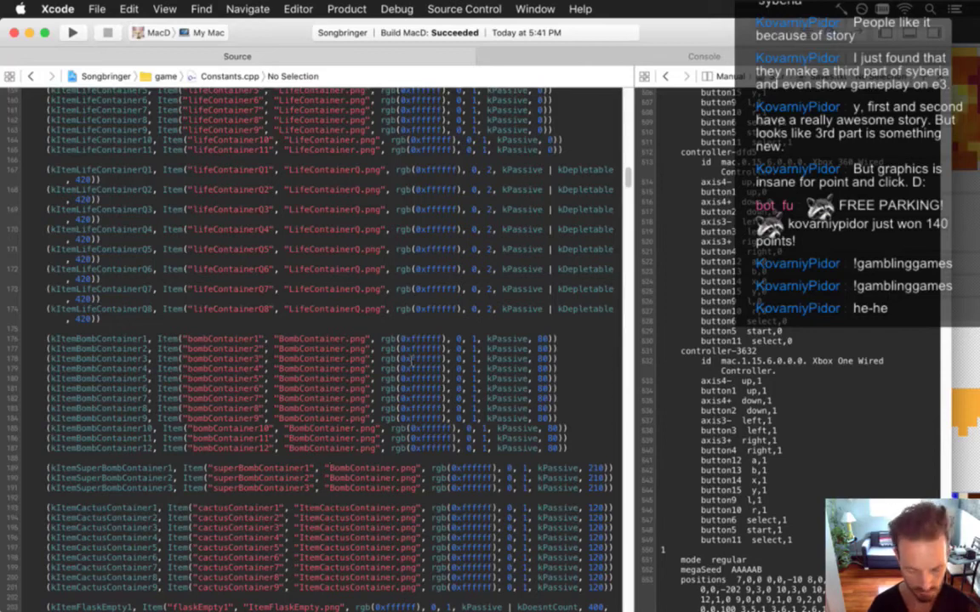
type("ItemSuper")
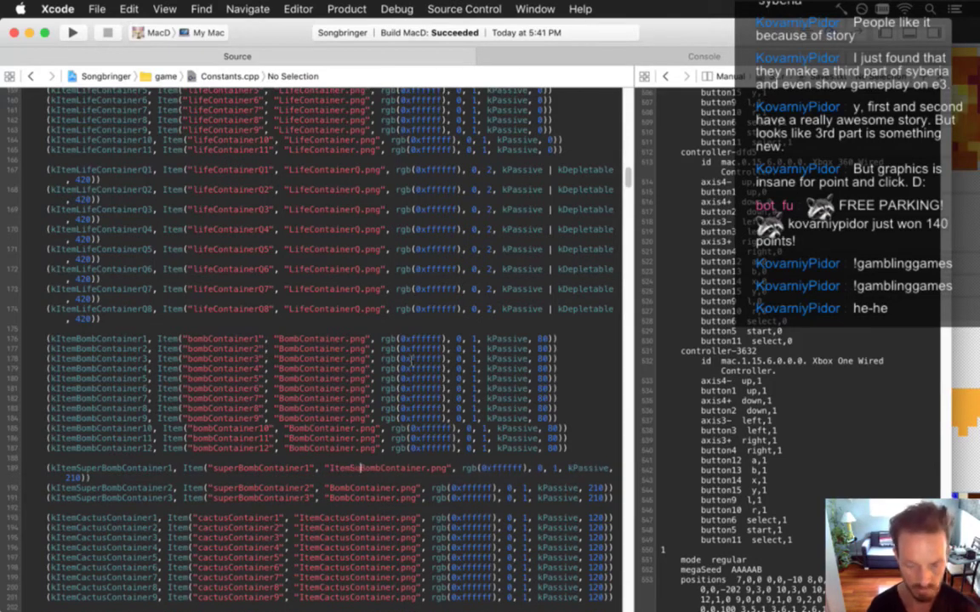
Change the images of the superBombContainer2 and superBombContainer3 items to ItemSuperBombContainer.png
key("shift+Left")
key("shift+Left")
key("shift+Left")
key("shift+Left")
key("shift+Left")
key("shift+Left")
key("super+c")
key("Down")
key("Down")
key("super+v")
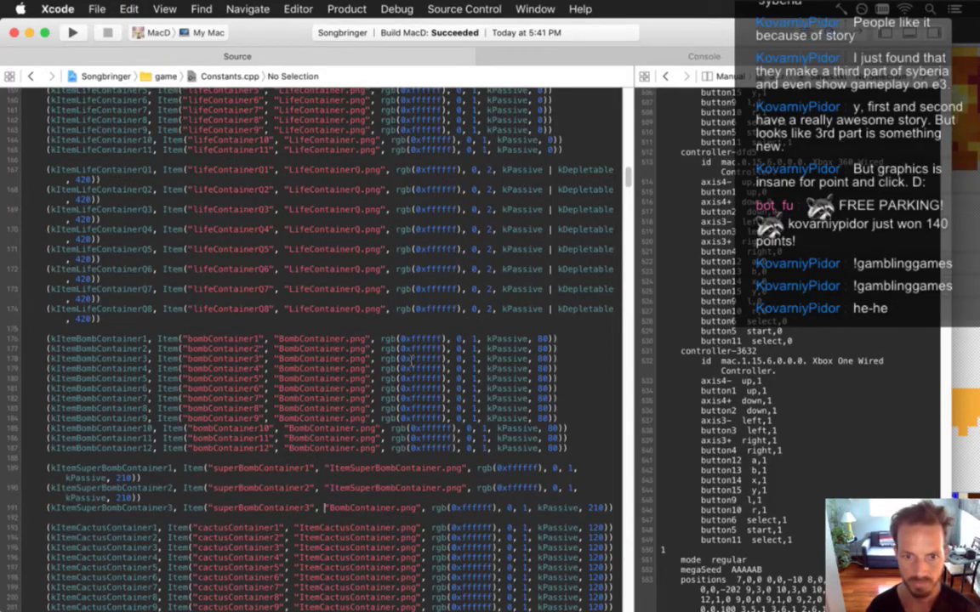
type("ItemSuper")
Build and run the game, then examine the Energy Bomb Container's icon and description in the inventory
key("super+r")
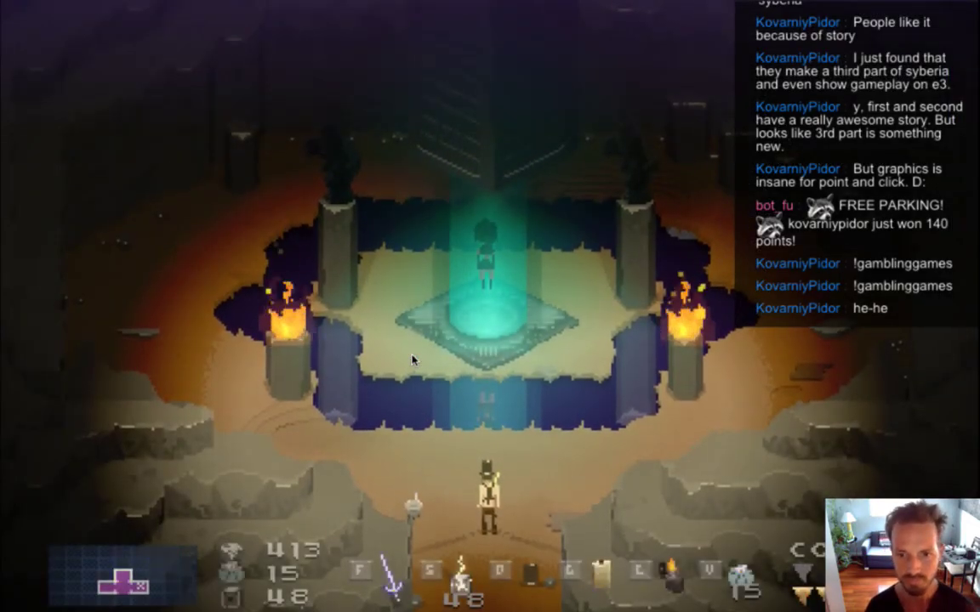
key("Tab")
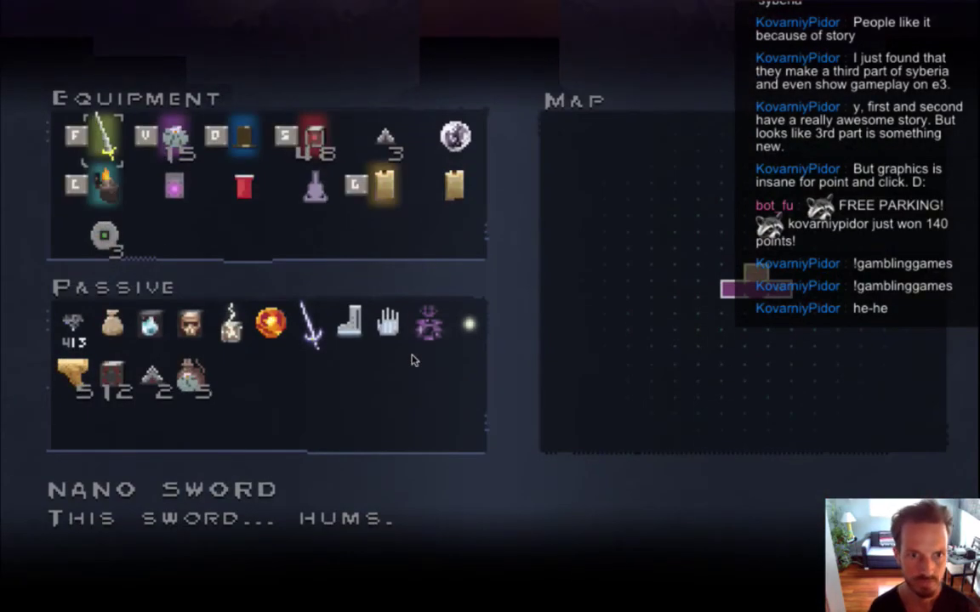
key("Down")
key("Down")
key("Down")
key("Down")
key("Right")
key("Right")
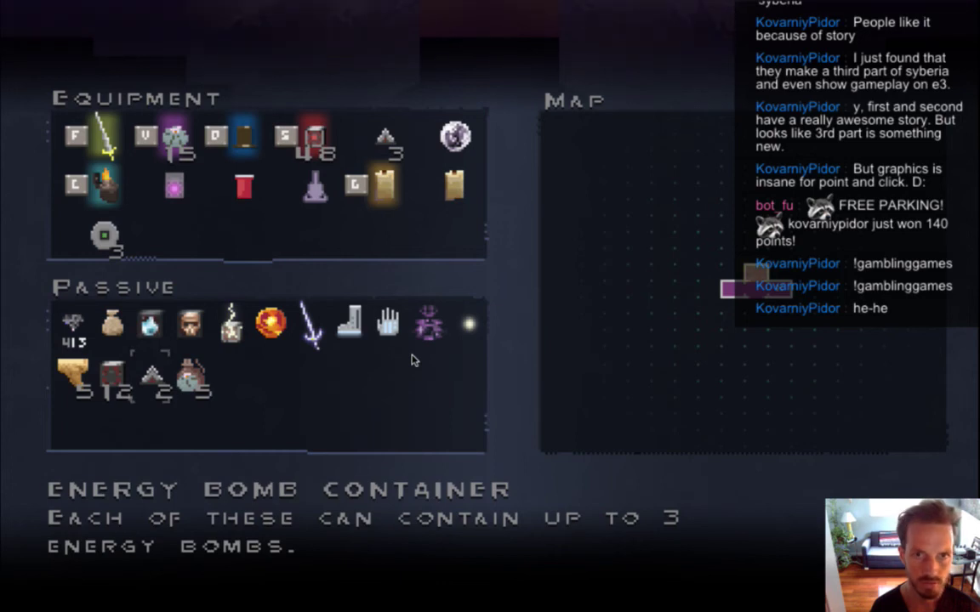
key("Up")
key("Down")
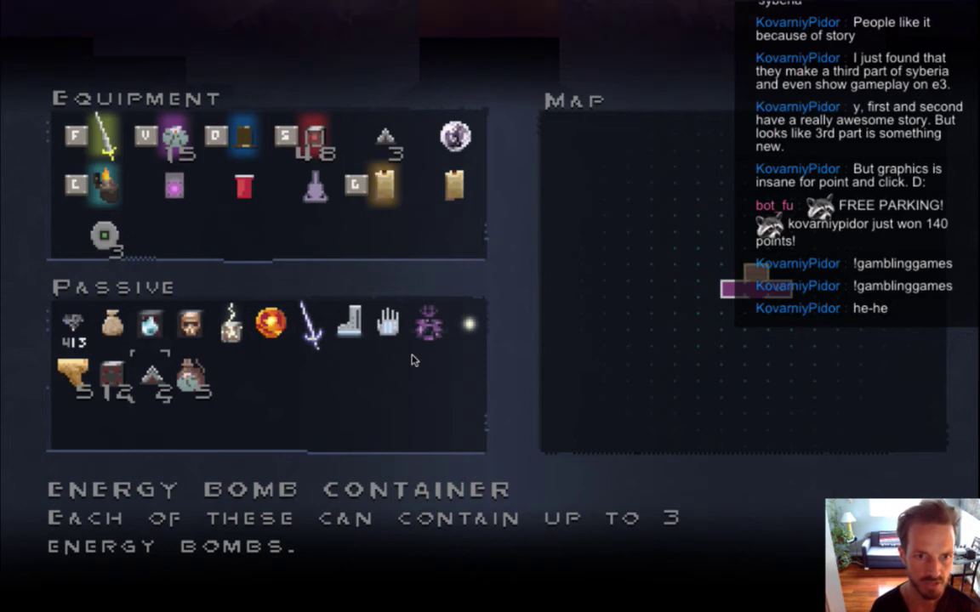
key("Up")
key("Down")
Equip the Energy Bomb to the S slot in the equipment inventory and close the inventory
key("Up")
key("Up")
key("Left")
key("Left")
key("Up")
key("Left")
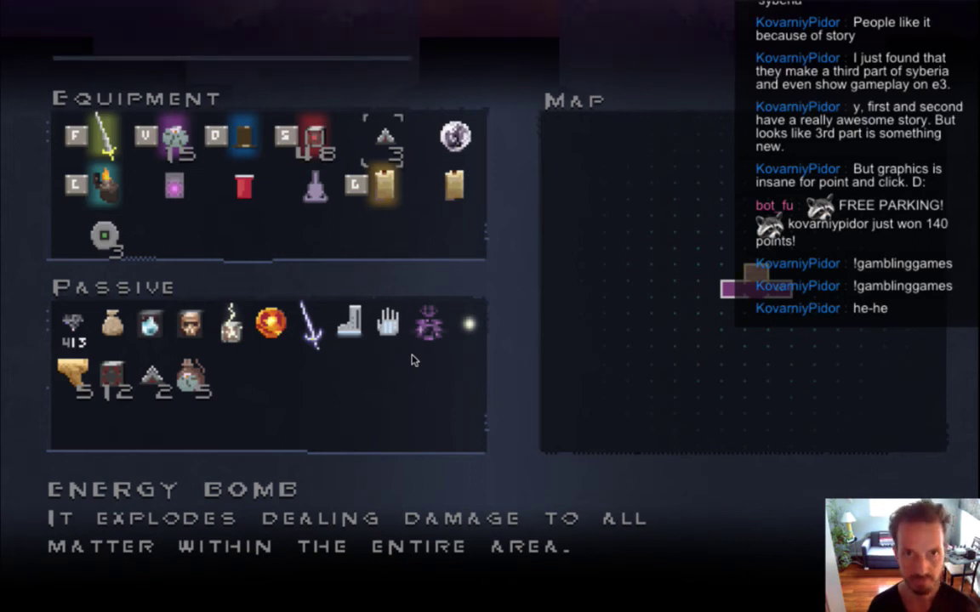
key("s")
key("Escape")
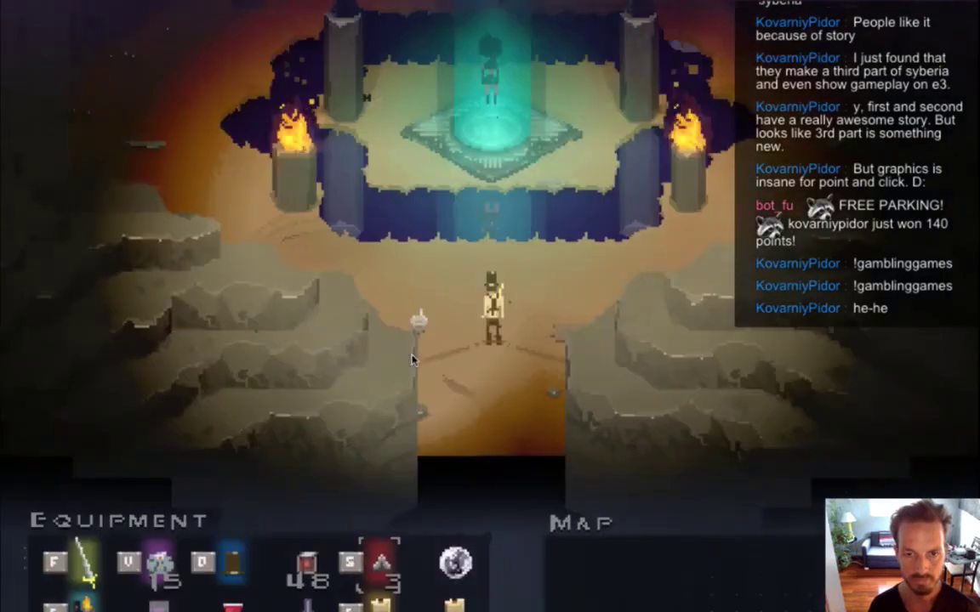
Return to gameplay from the pause menu, move the character briefly, and quit the game
key("Escape")
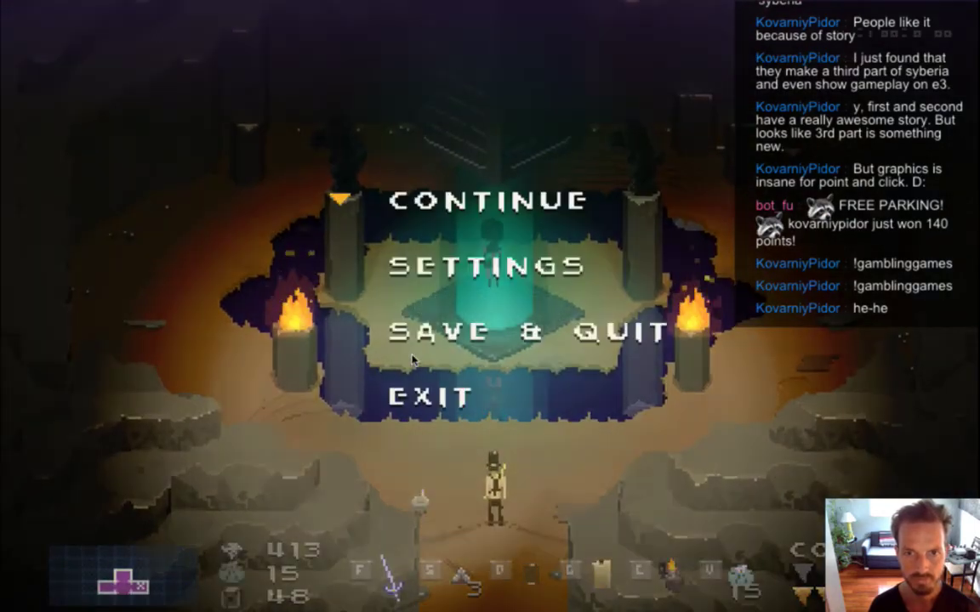
key("Return")
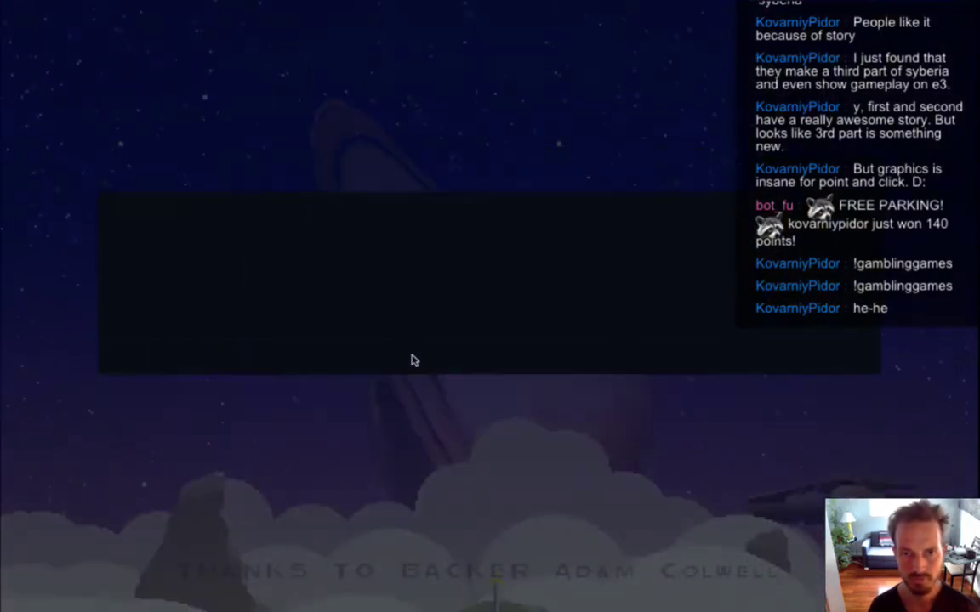
key("XF86AudioRaiseVolume")
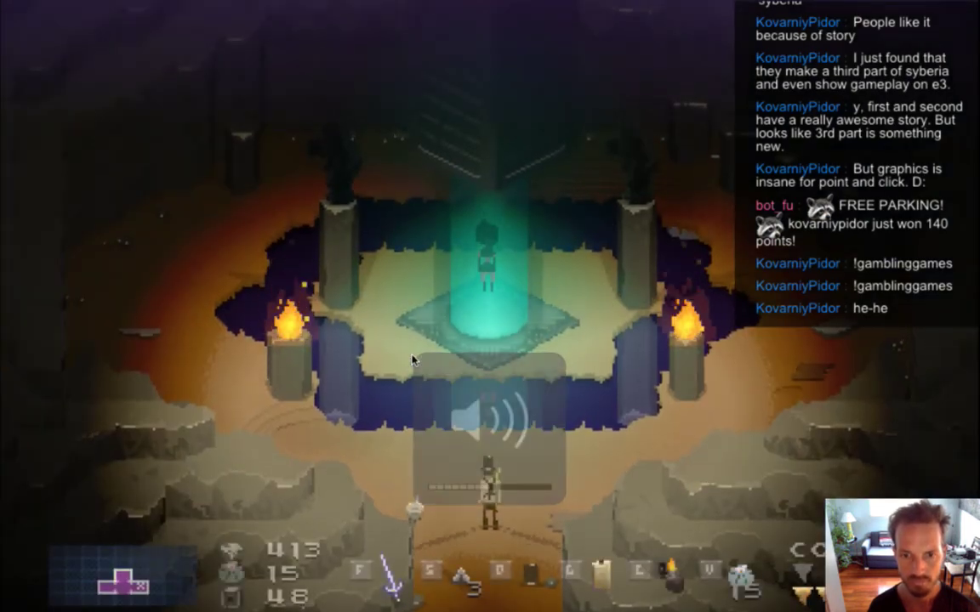
key("Right")
key("Left")
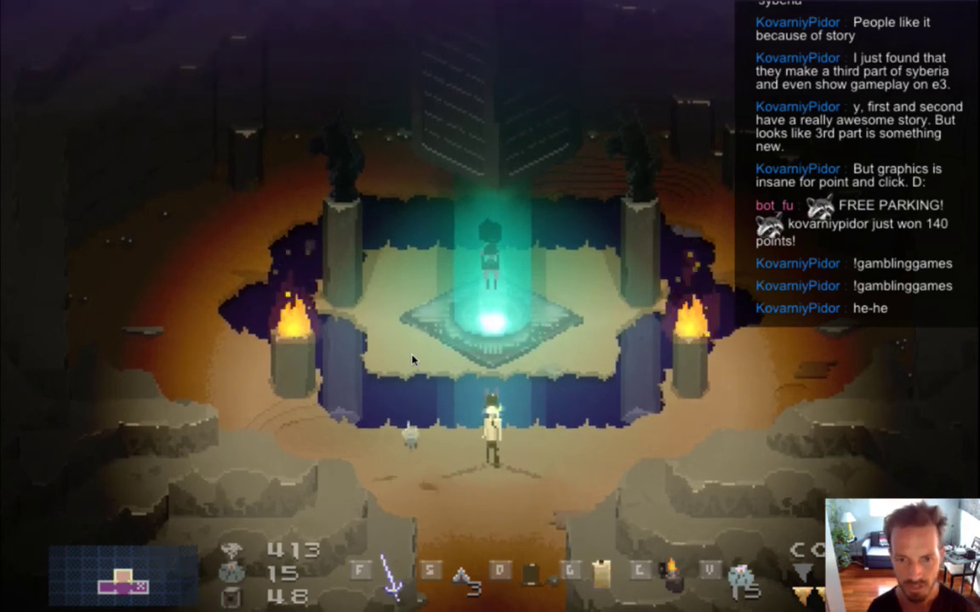
key("super+q")
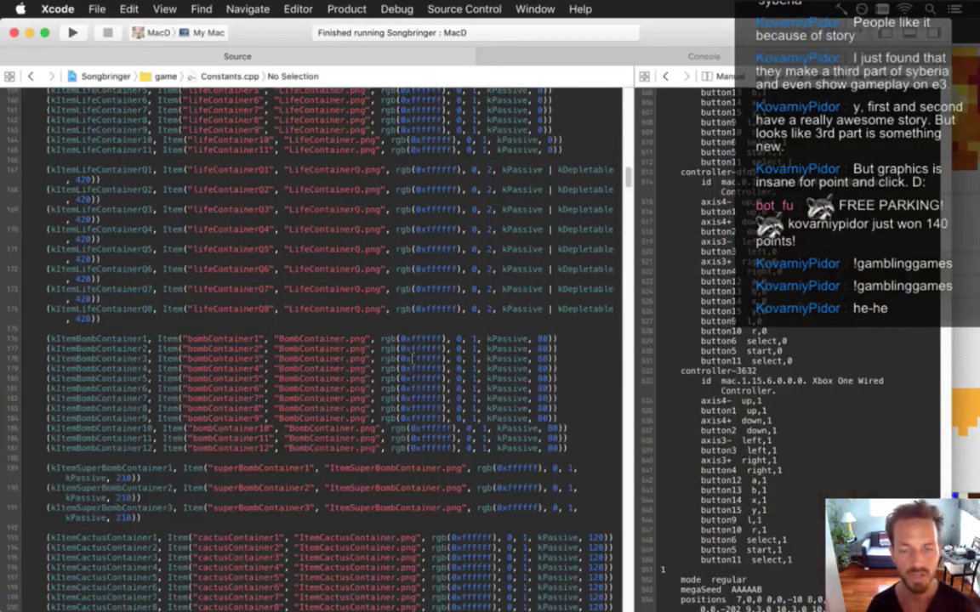
Switch to Photoshop and hide the slice outlines over the HUD sprites
key("super+Tab")
left_click(300, 302)
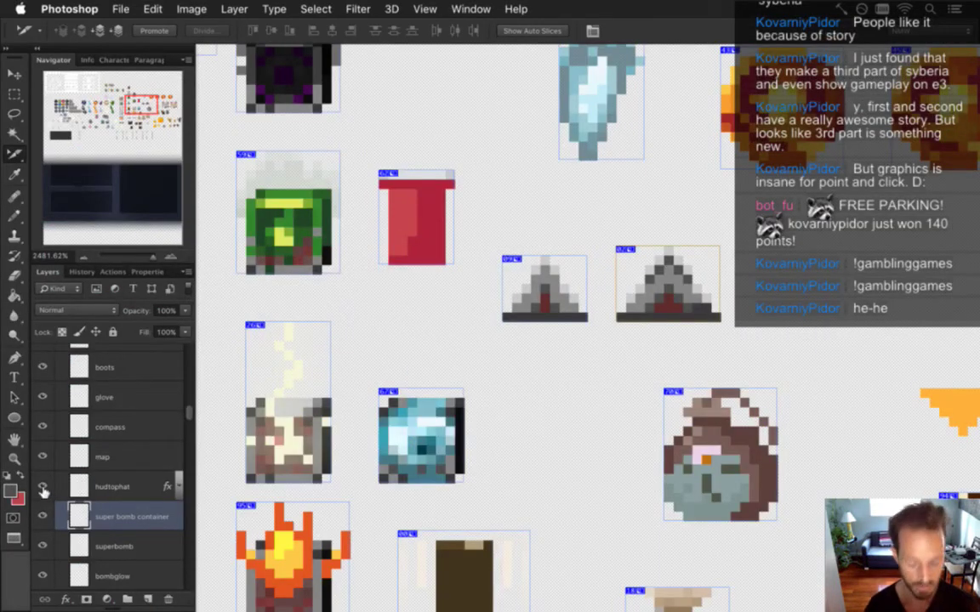
key("super+h")
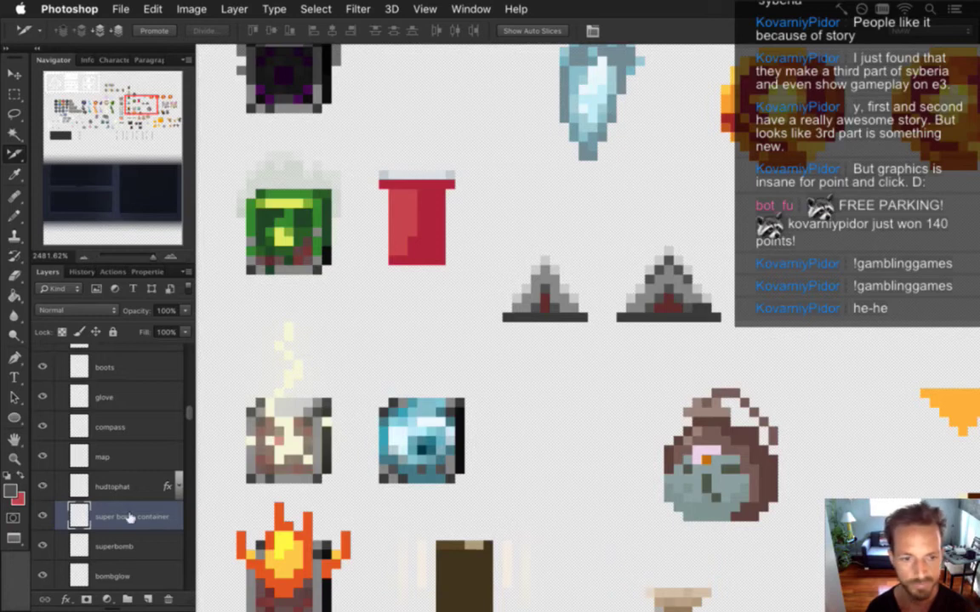
On the superbomb layer, sample the small triangle's light gray and pencil a pixel onto its peak
left_click(142, 543)
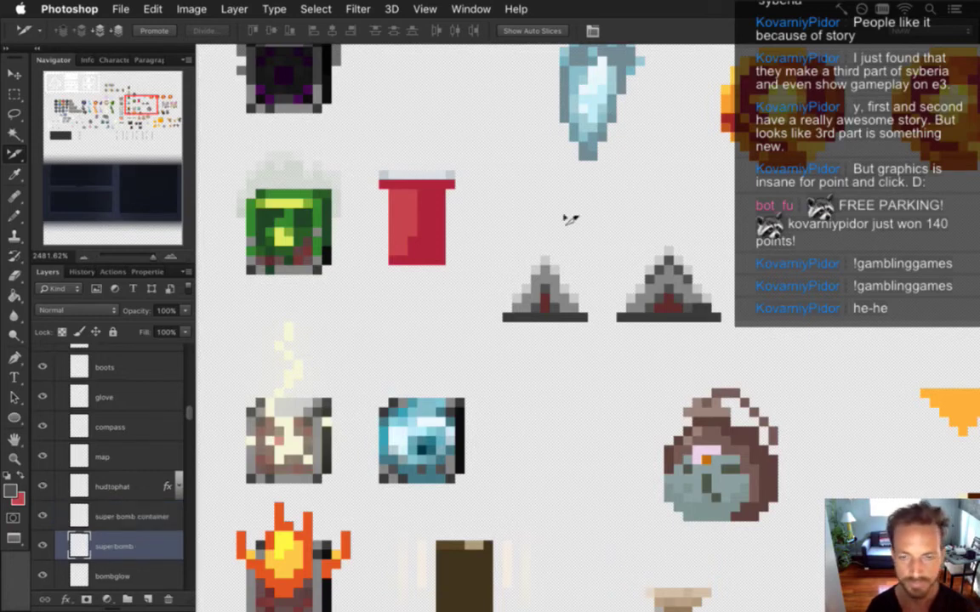
key("i")
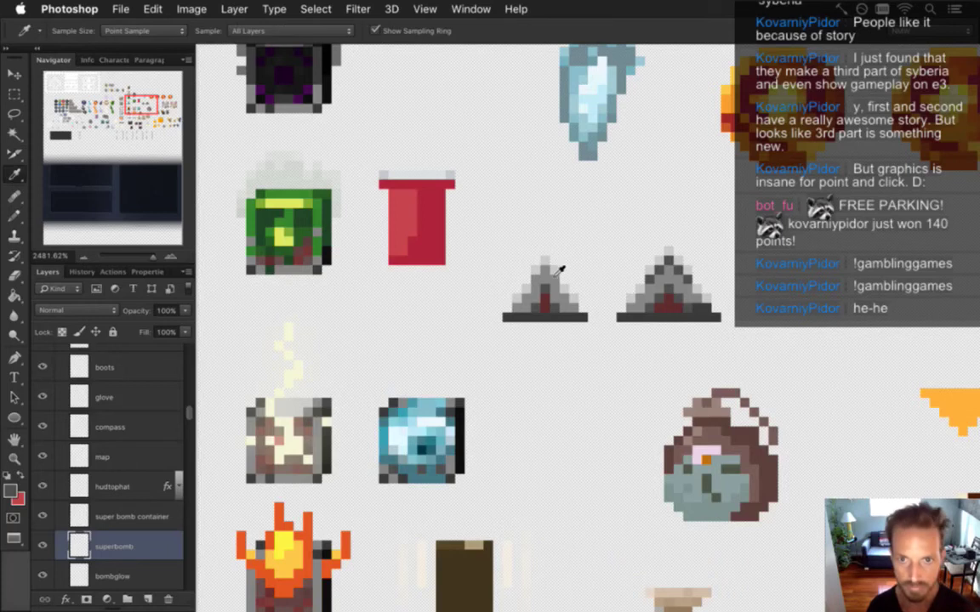
left_click(551, 268)
key("b")
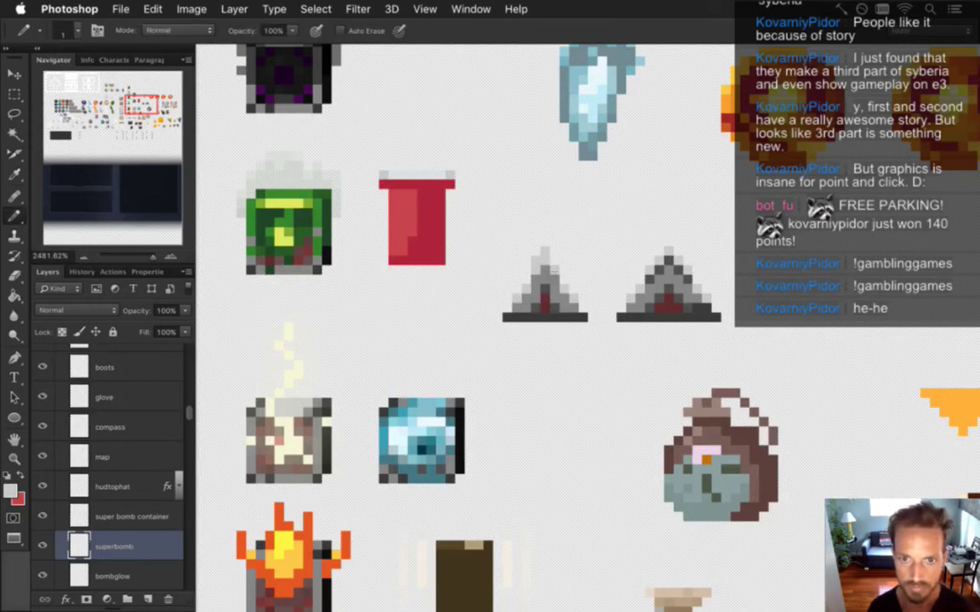
Sample the small triangle's mid gray and pencil both its slopes outward to widen the sprite's base
key("i")
left_click(549, 286)
key("b")
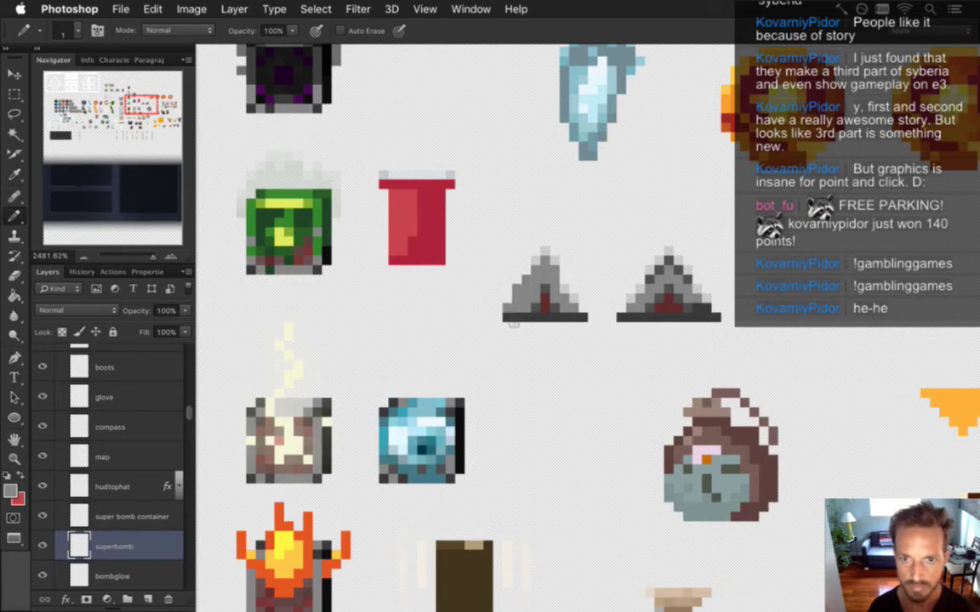
left_click(499, 309)
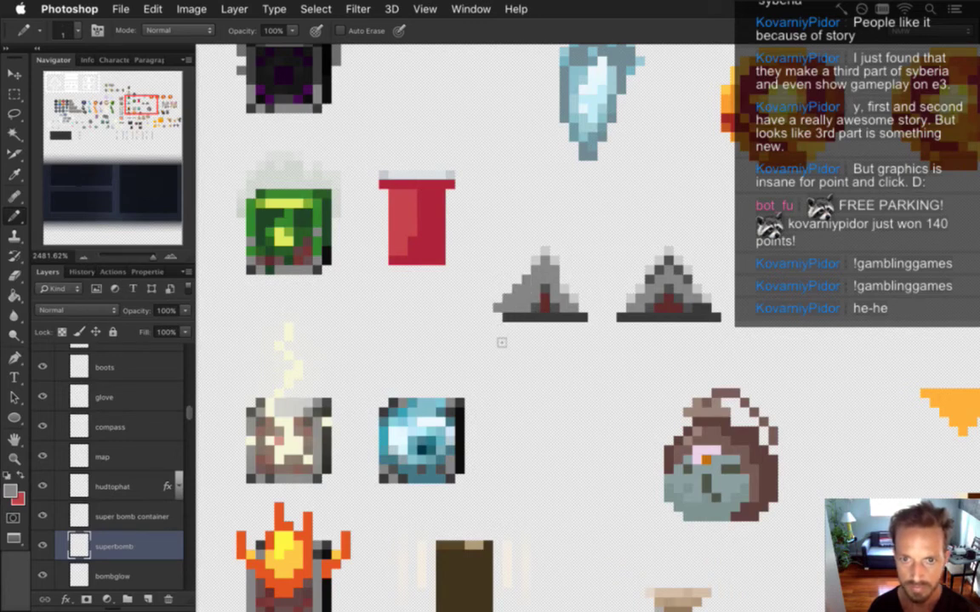
left_click(489, 315)
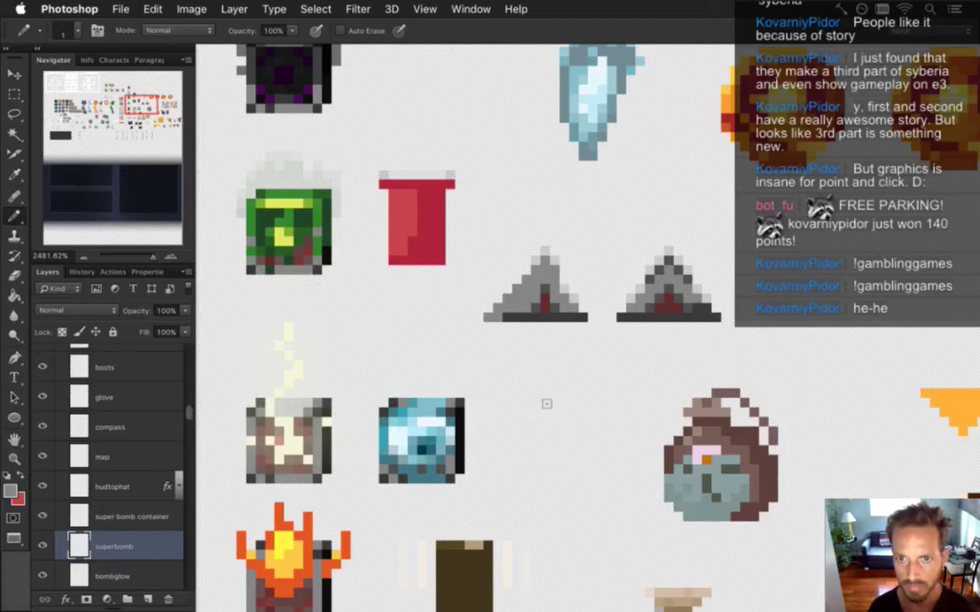
left_click_drag(574, 298, 591, 318)
left_click(598, 333)
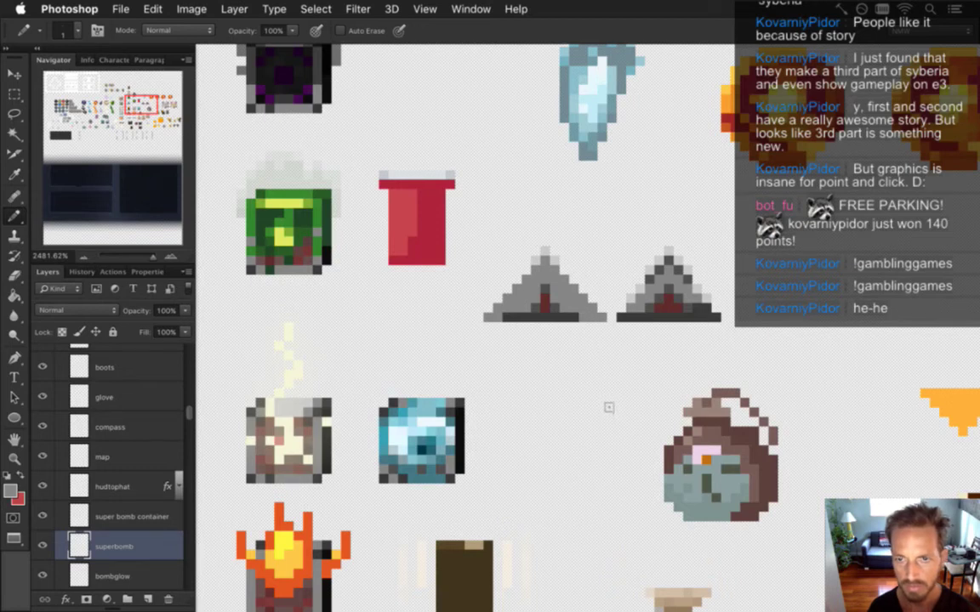
Move the super bomb container layer's triangle about 4 pixels right, away from the widened small triangle
left_click(124, 510)
key("v")
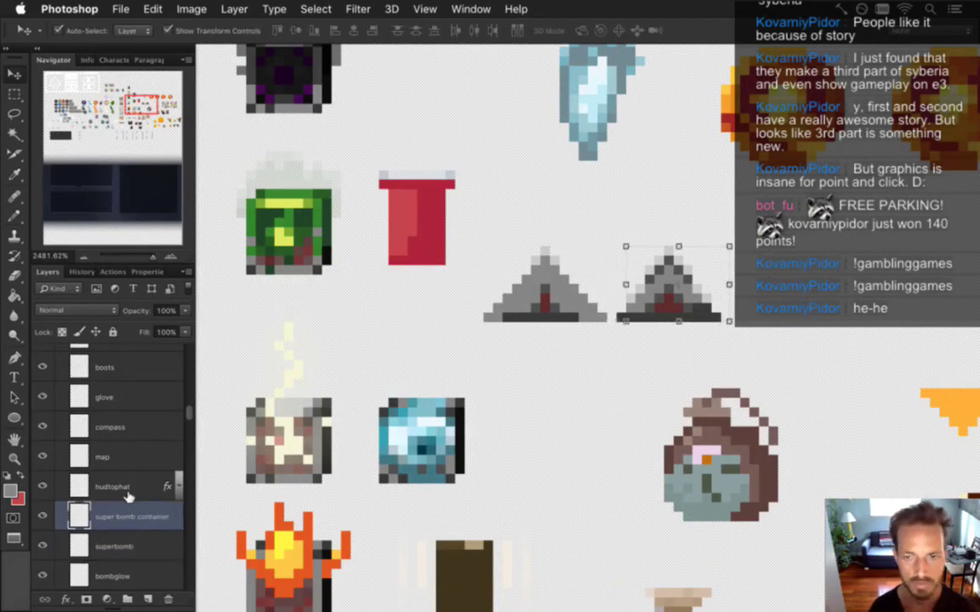
key("Right")
key("Right")
key("Right")
key("m")
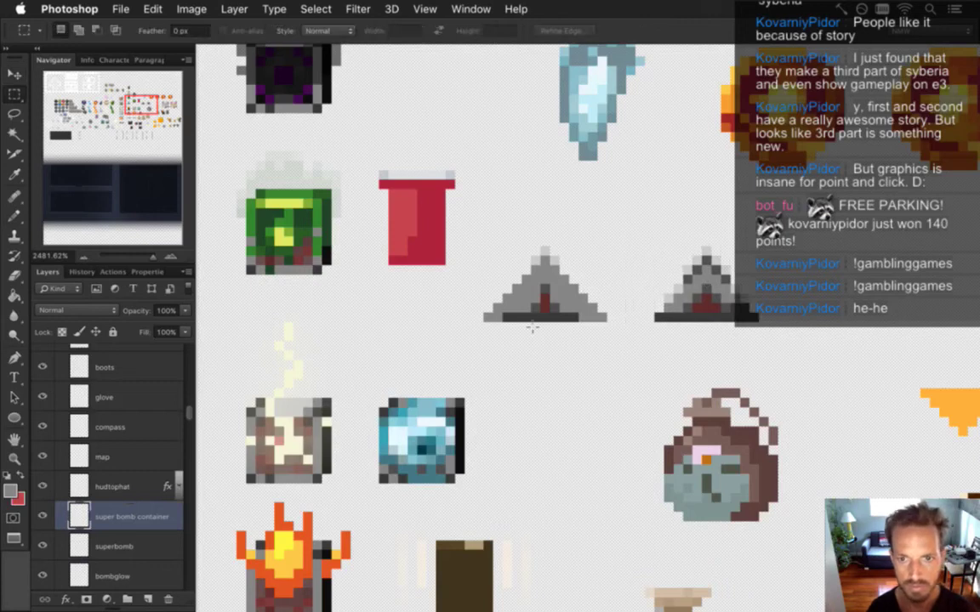
Sample the larger triangle's dark gray and pencil a dark outline along the small triangle's slopes and base
key("i")
left_click(623, 256)
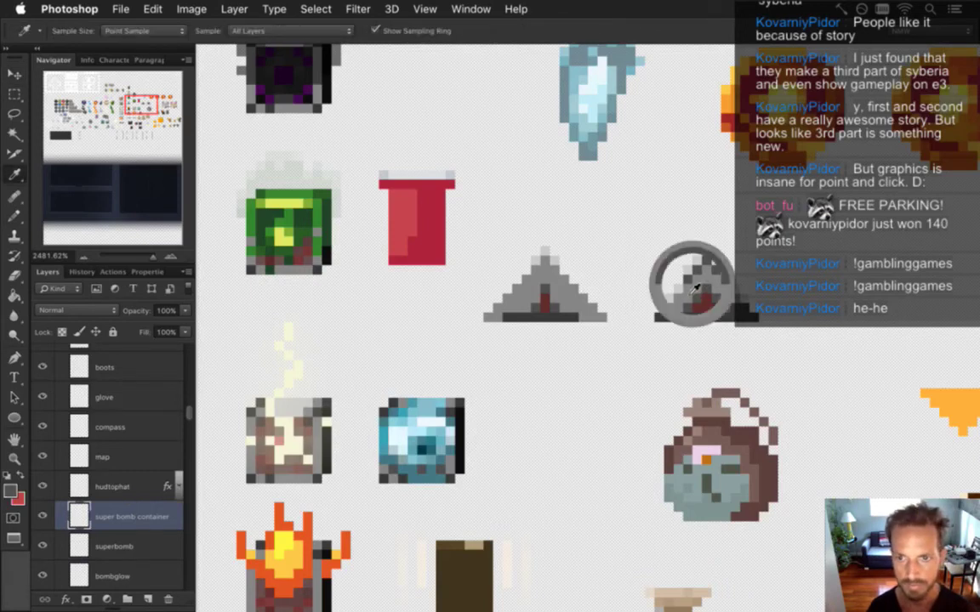
key("b")
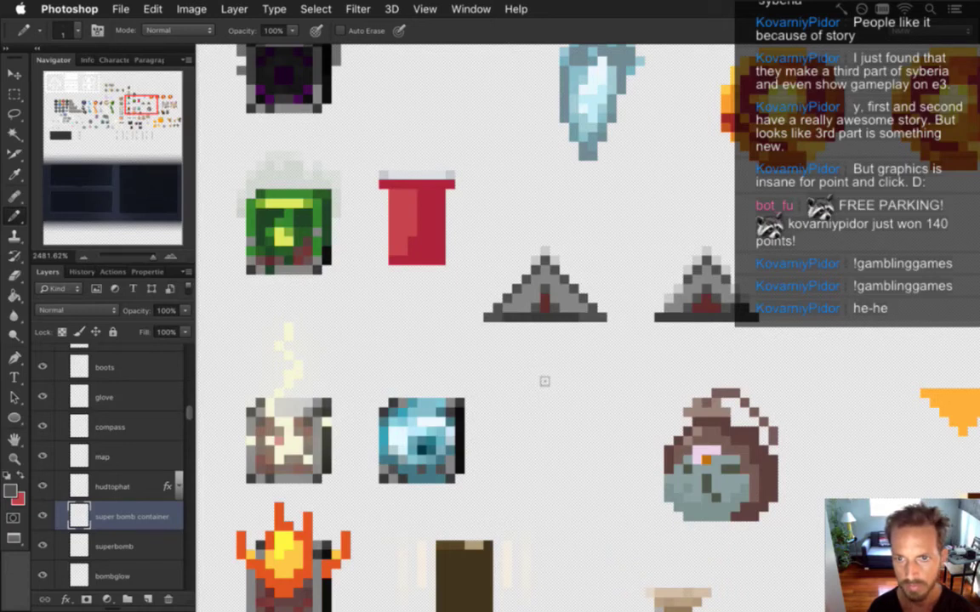
key("e")
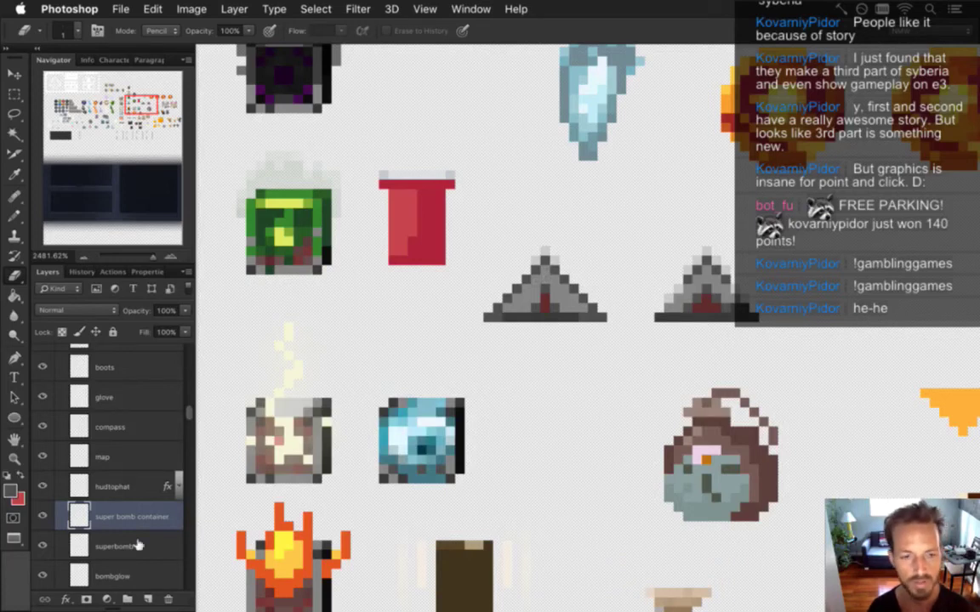
Undo the dark outline drawn on the super bomb container layer, activate the superbomb layer instead, and save the file
left_click(43, 516)
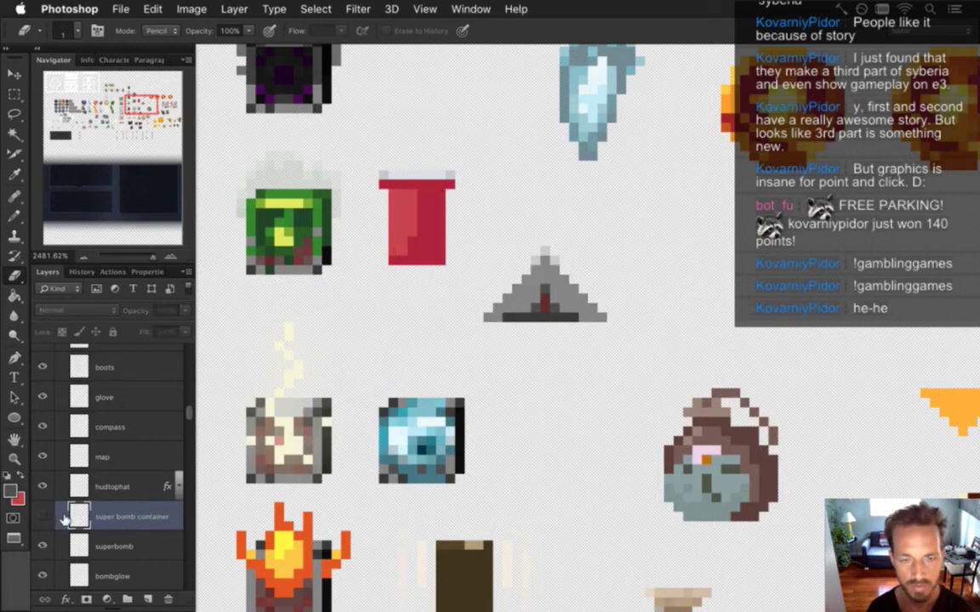
left_click(43, 516)
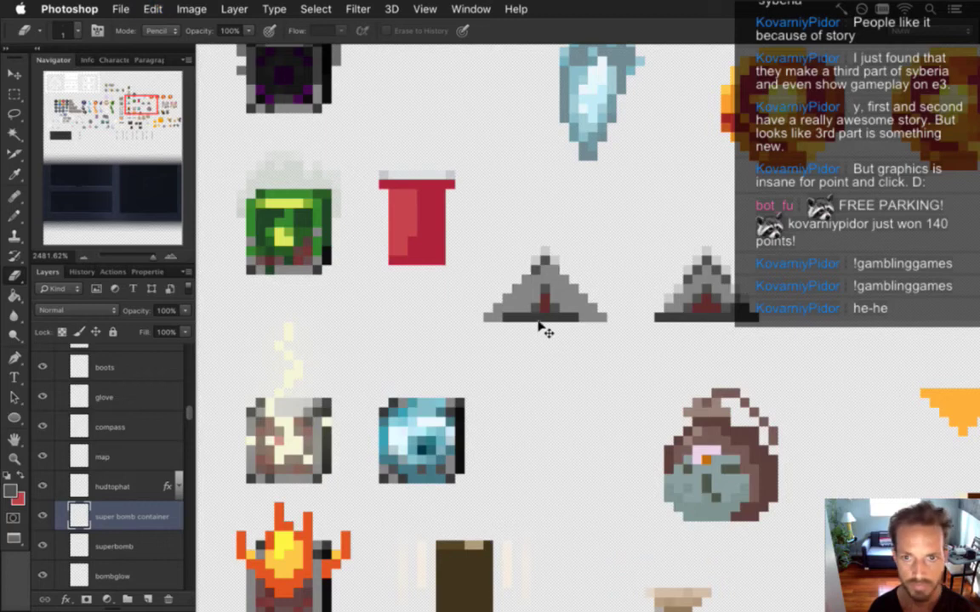
key("alt+super+z")
key("alt+super+z")
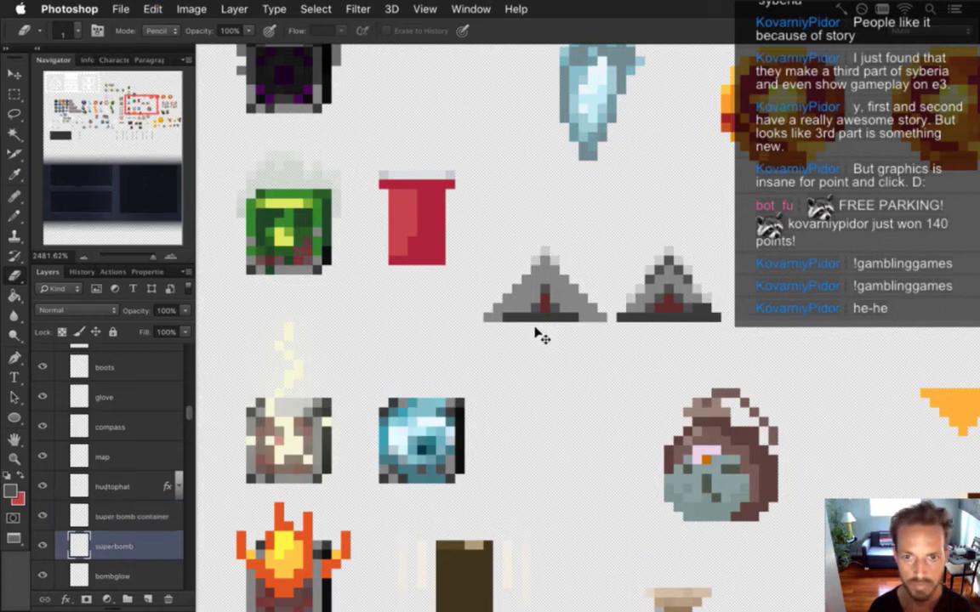
key("shift+super+z")
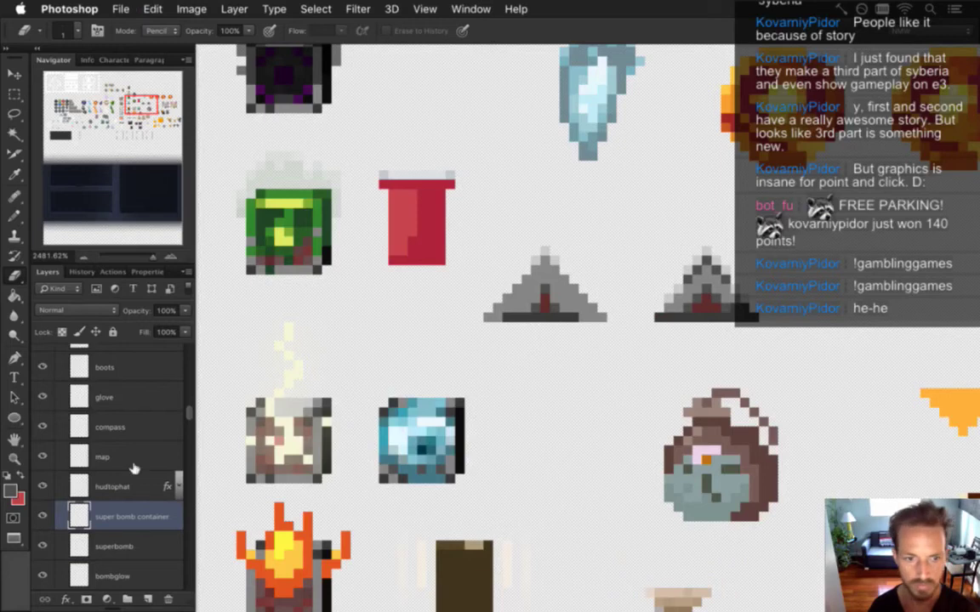
left_click(106, 544)
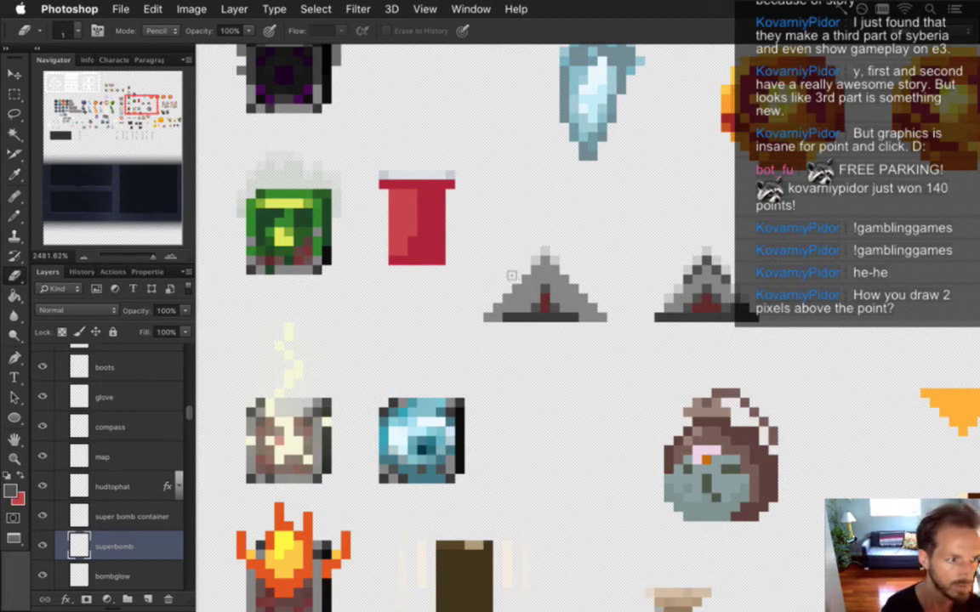
key("super+s")
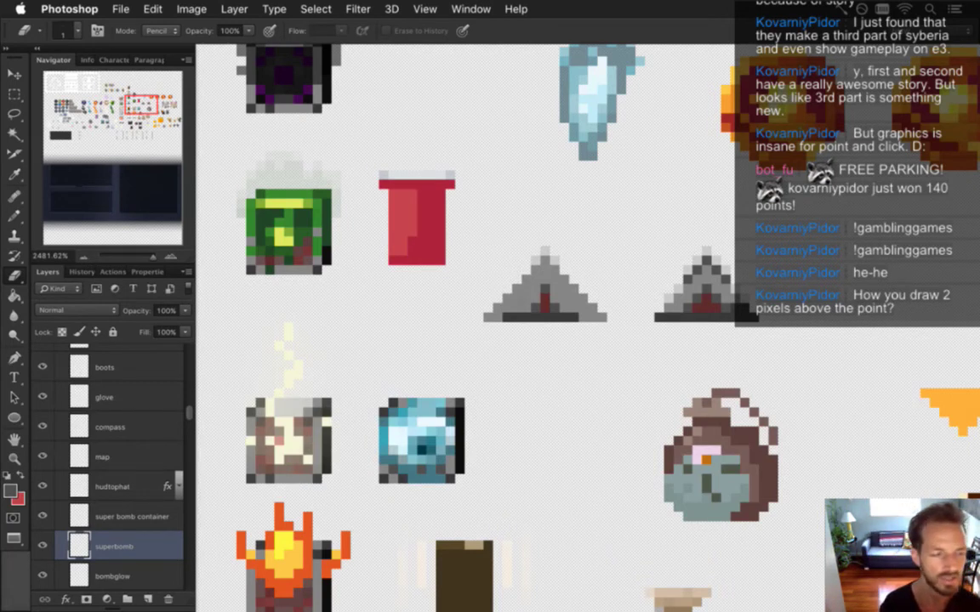
Switch to Gameshow to check the stream, minimise its window, and return to the sprite canvas in Photoshop
key("i")
left_click(495, 294)
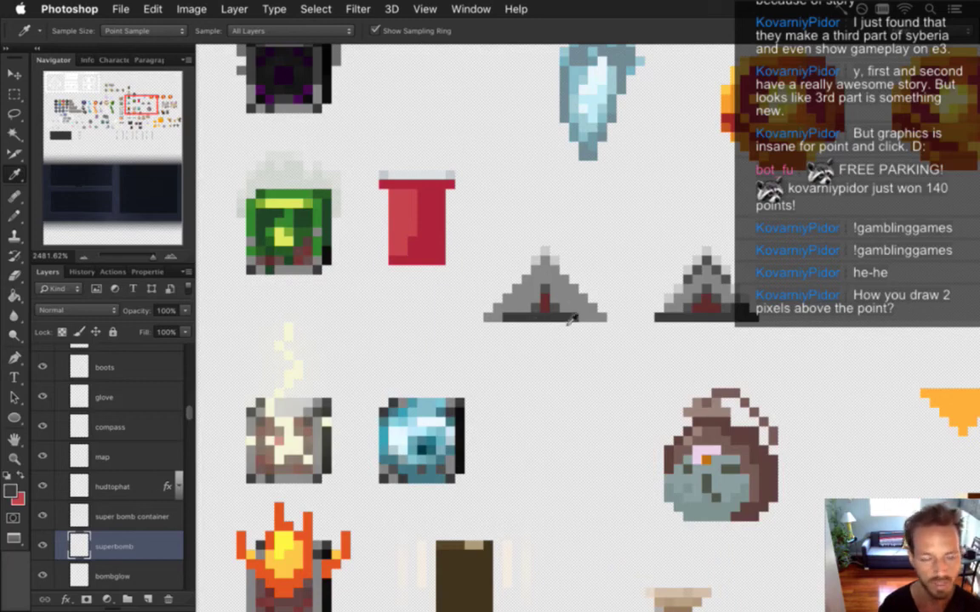
mouse_move(974, 383)
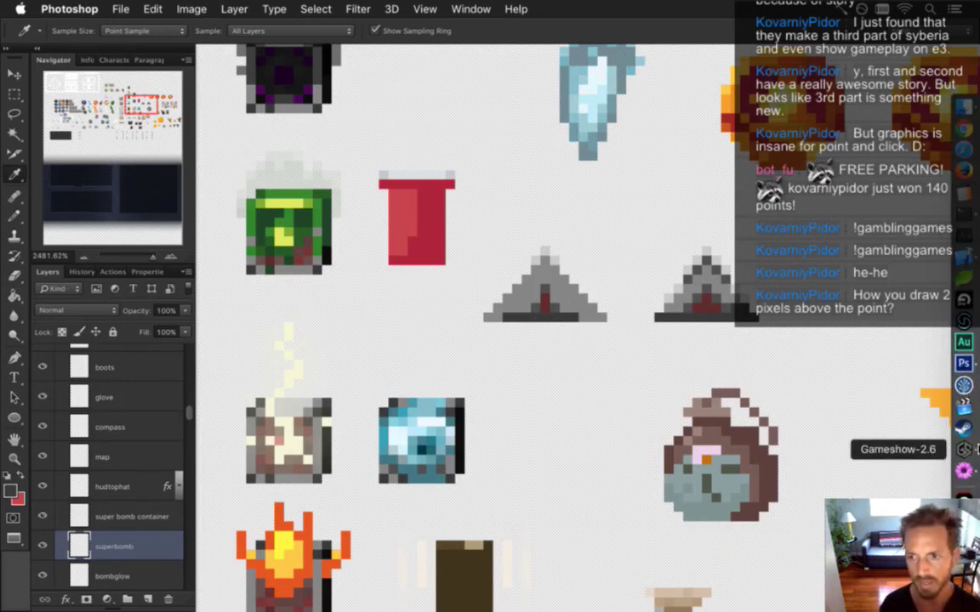
left_click(975, 450)
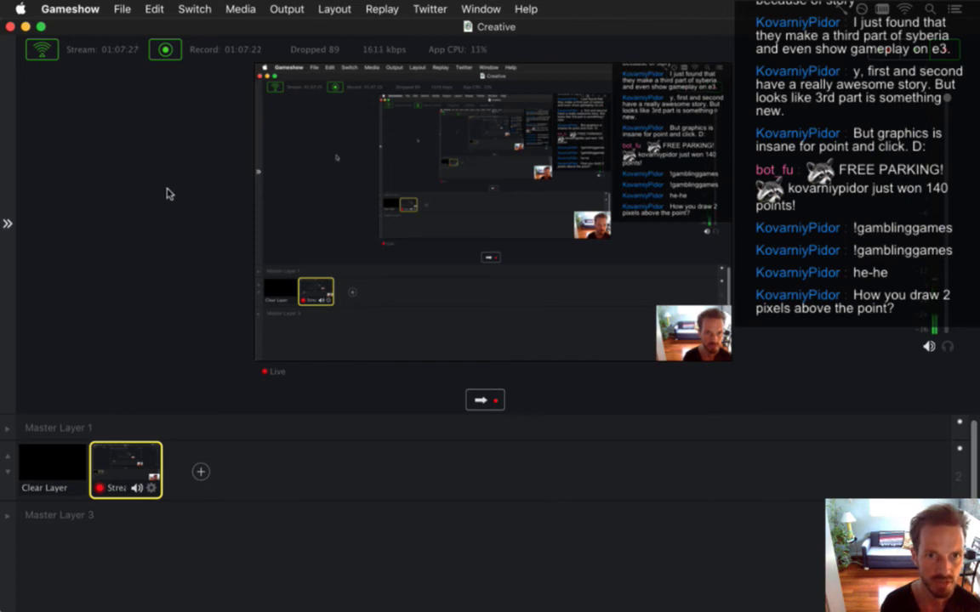
left_click(26, 27)
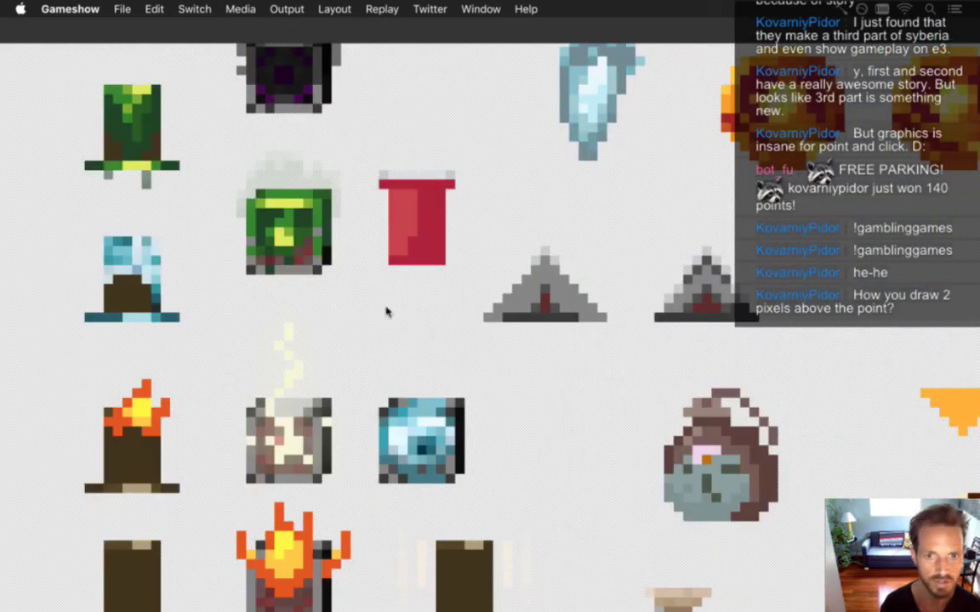
left_click(429, 175)
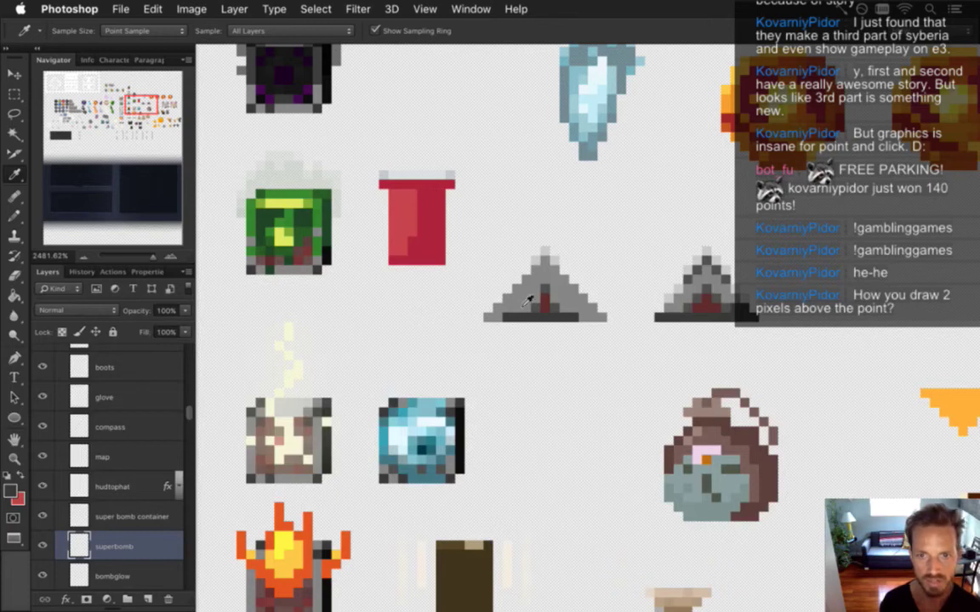
On the superbomb layer, sample light gray and pencil it across the top rows of the small triangle
key("b")
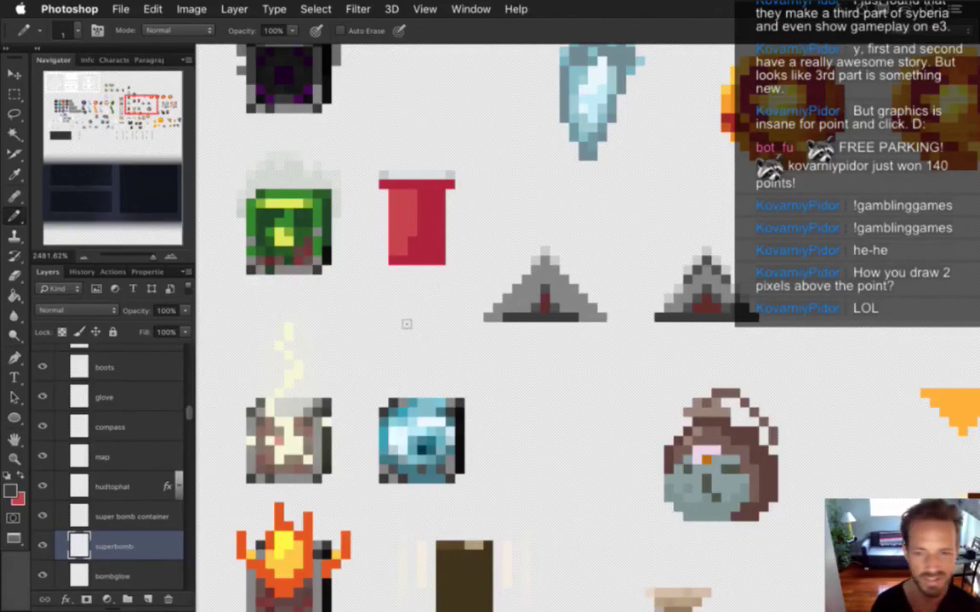
key("i")
left_click(541, 266)
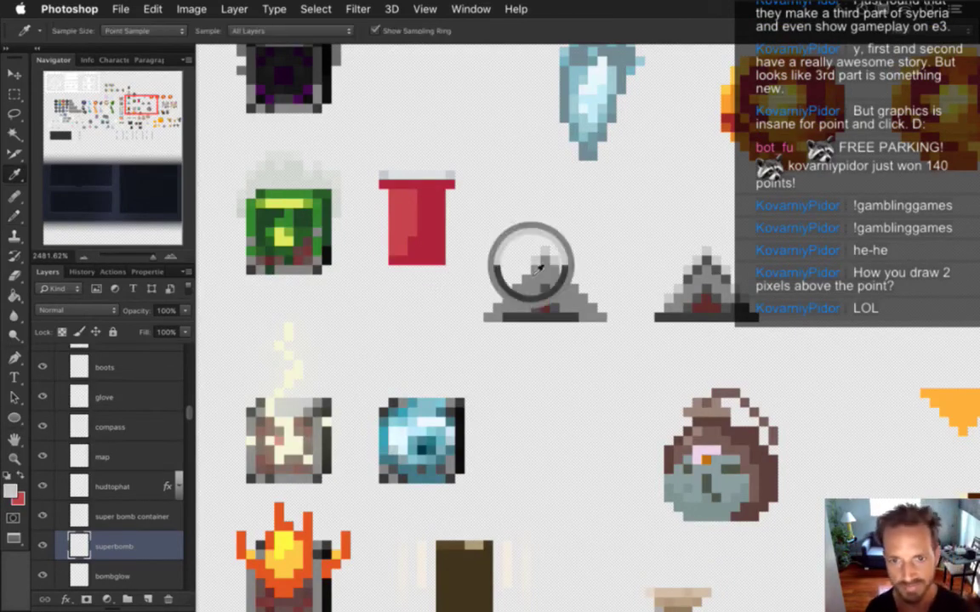
key("b")
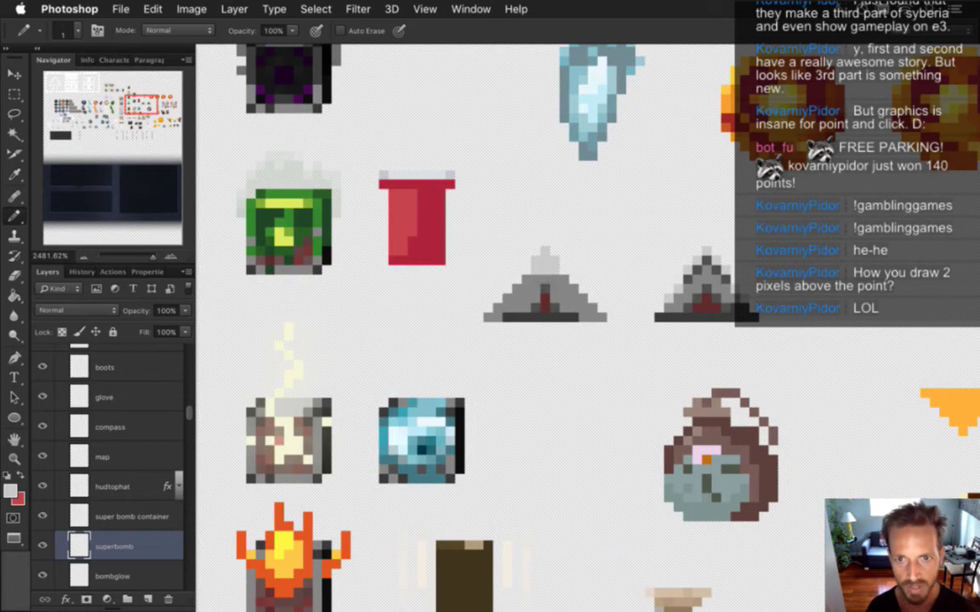
Erase the small triangle's topmost pixel and pencil a dark gray outline along its slopes and base on the superbomb layer
key("e")
key("i")
left_click(559, 284)
key("b")
left_click(539, 300, "alt")
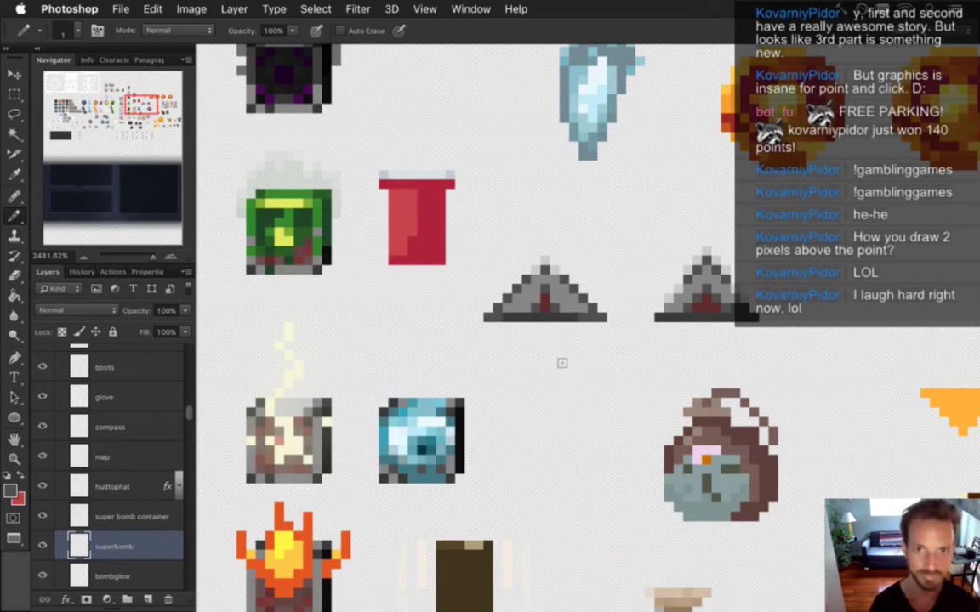
Export all user slices with Save for Web as PNG-24 images, replacing the existing files in the Hud folder
key("alt+shift+super+r")
key("Escape")
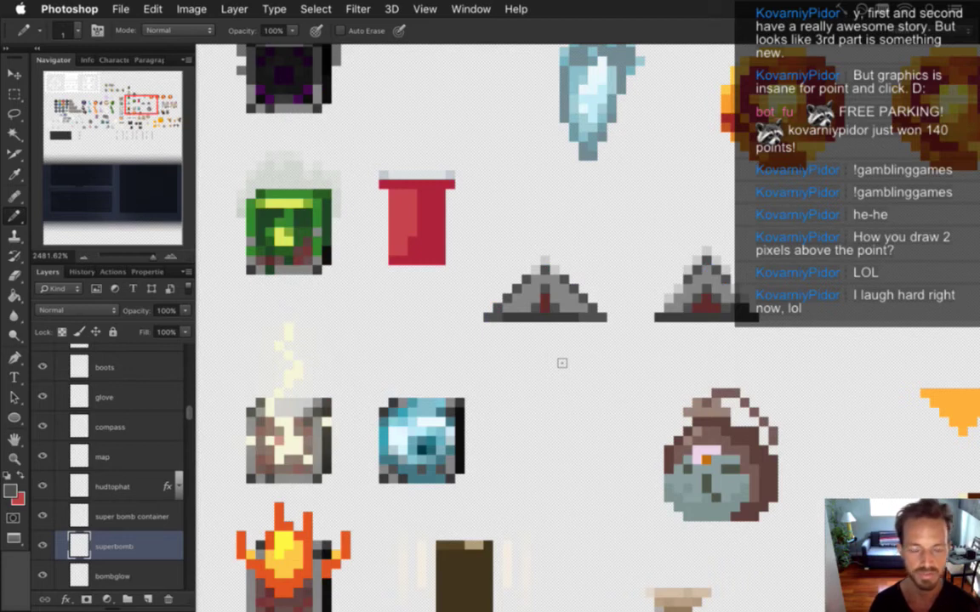
key("super+alt+shift+s")
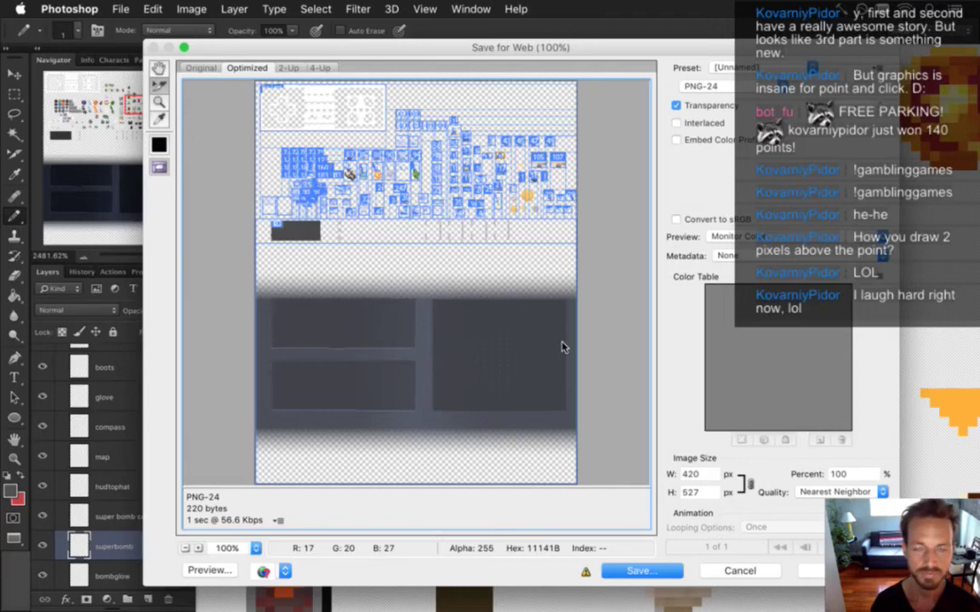
key("Return")
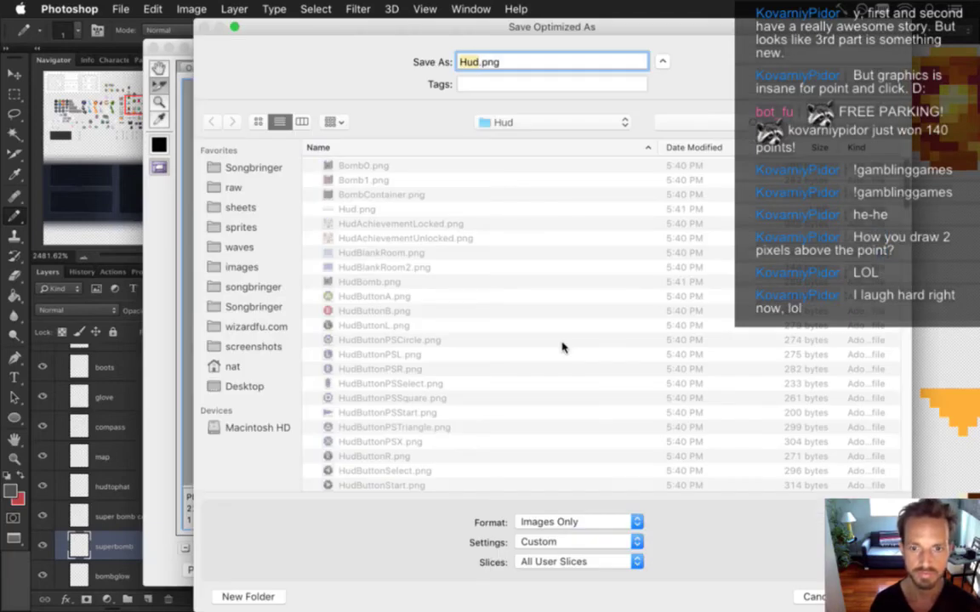
key("Return")
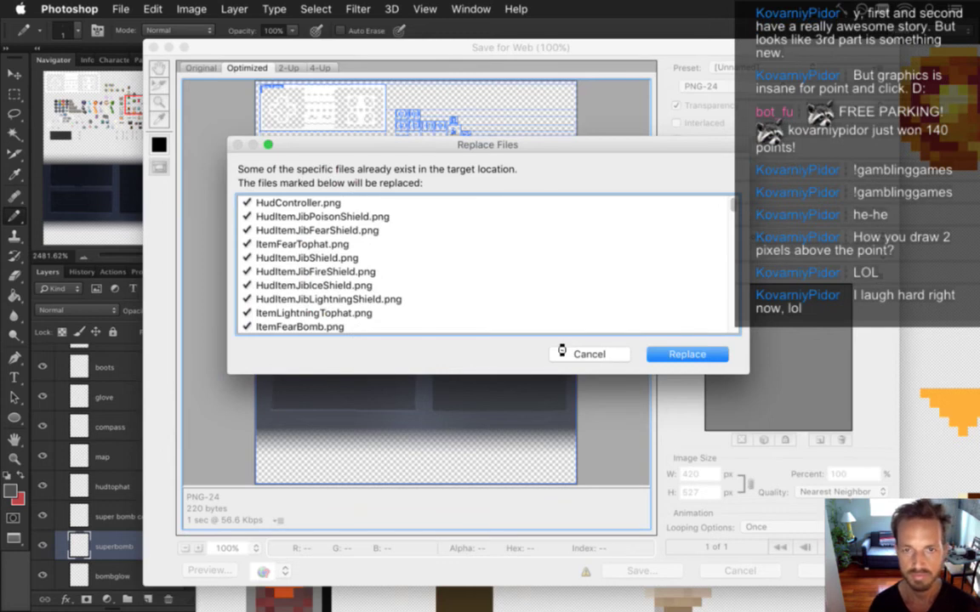
key("Return")
Switch to Terminal and run git status to examine the changed and untracked files in the Songbringer repository
key("super+Tab")
key("super+Tab")
key("super+Tab")
type("git status")
key("Return")
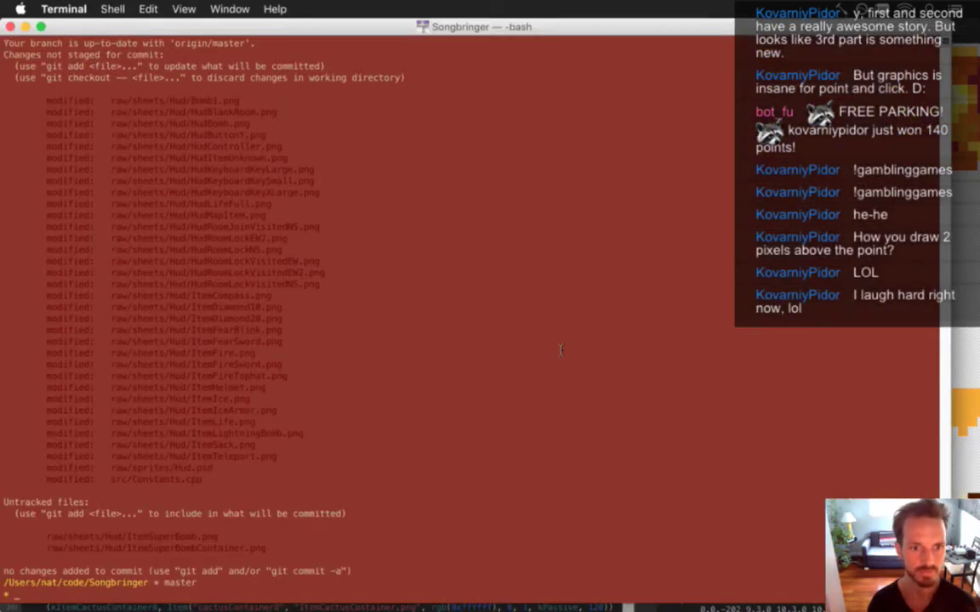
Switch to the running game, examine the Energy Bomb icon in the equipment inventory, and quit the game
key("super+Tab")
key("super+Tab")
key("super+Tab")
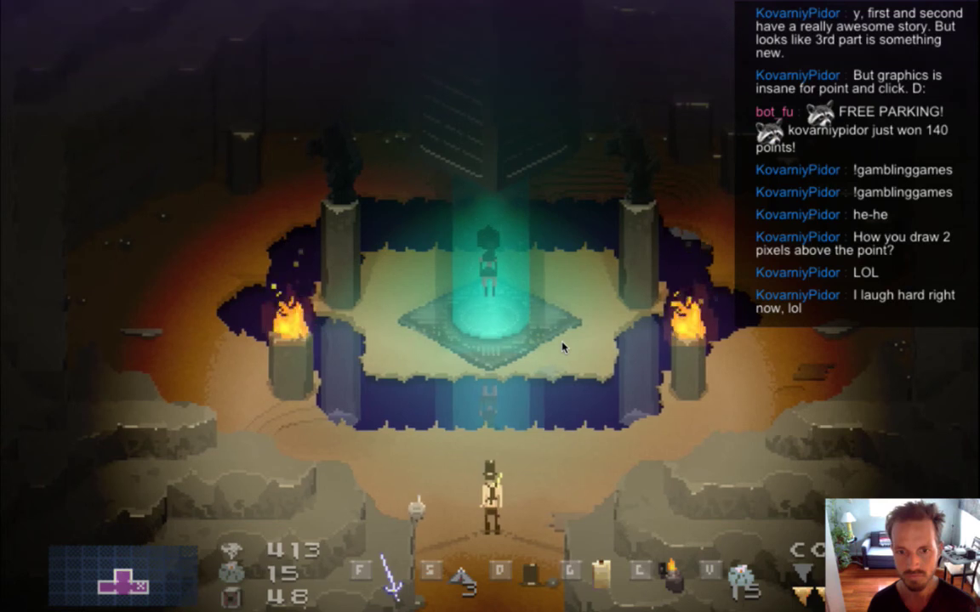
key("Tab")
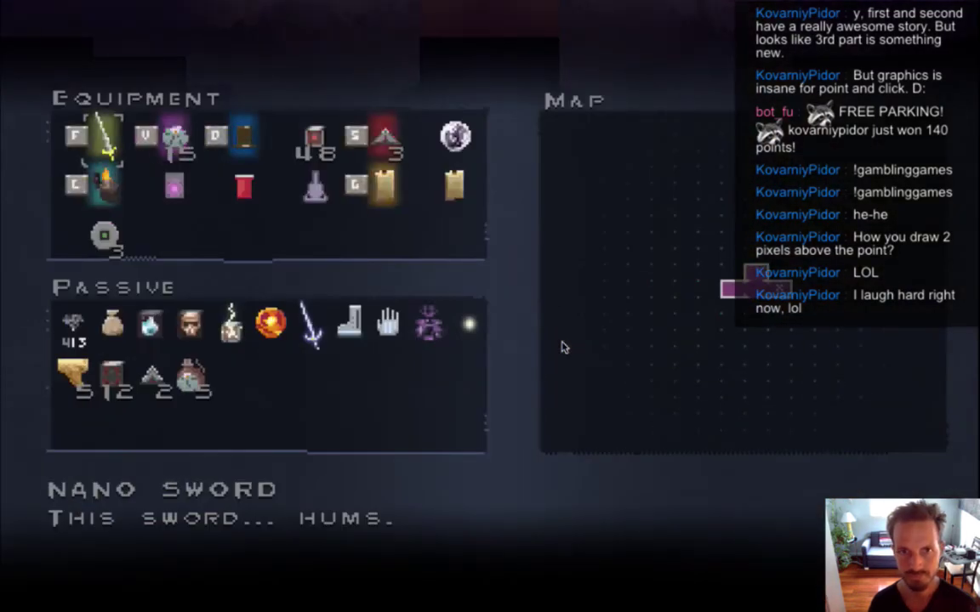
key("Right")
key("Right")
key("Right")
key("Right")
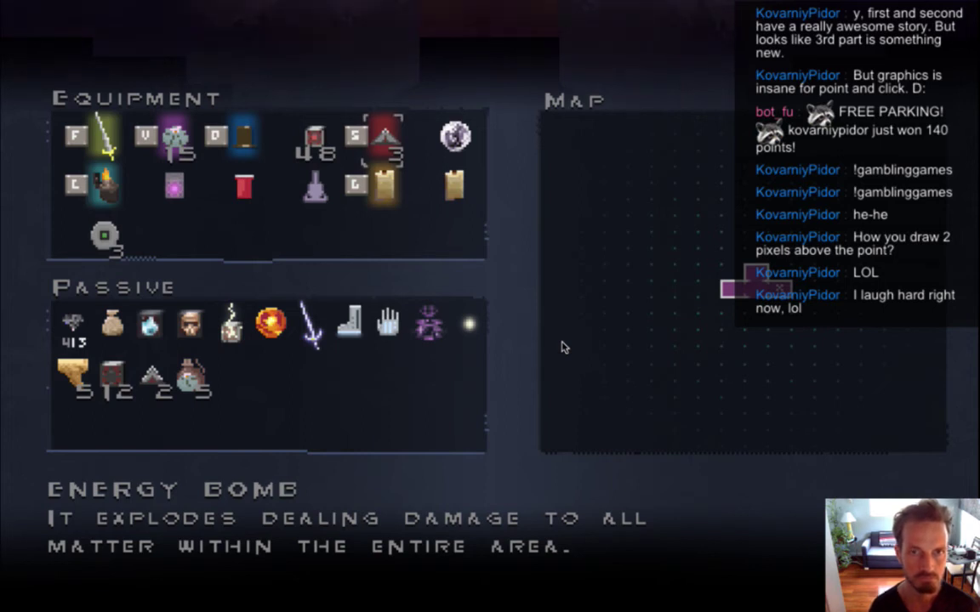
key("super+q")
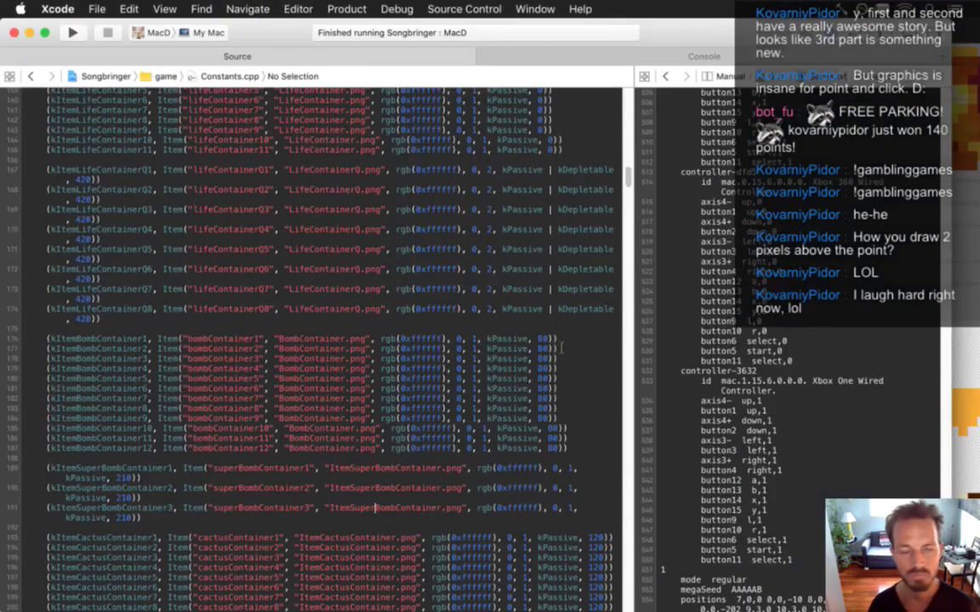
Back in Photoshop, recolor the small triangle's slopes with the red sprite's light gray and pencil a dark gray line just inside them
key("super+Tab")
key("super+Tab")
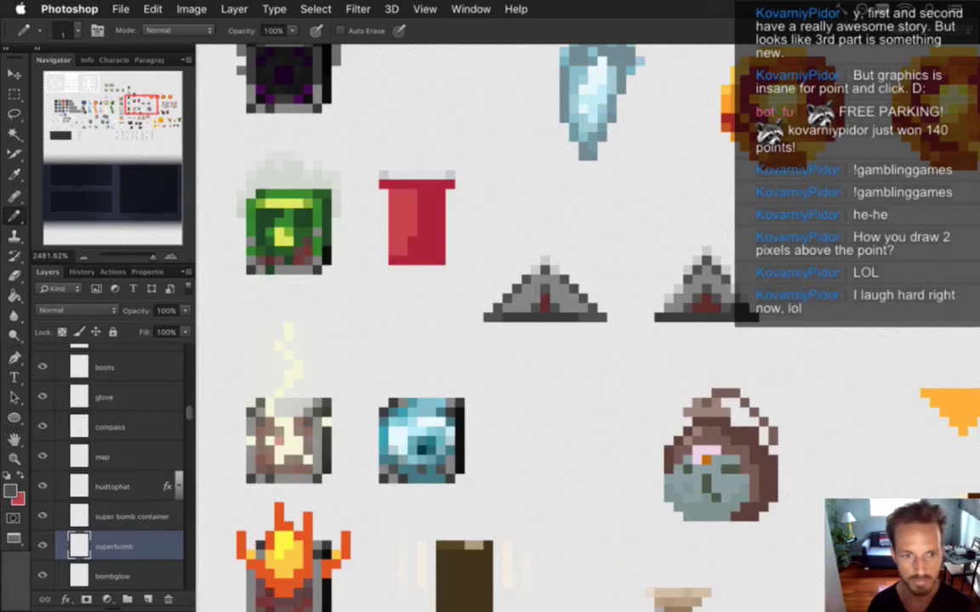
left_click(437, 176, "alt")
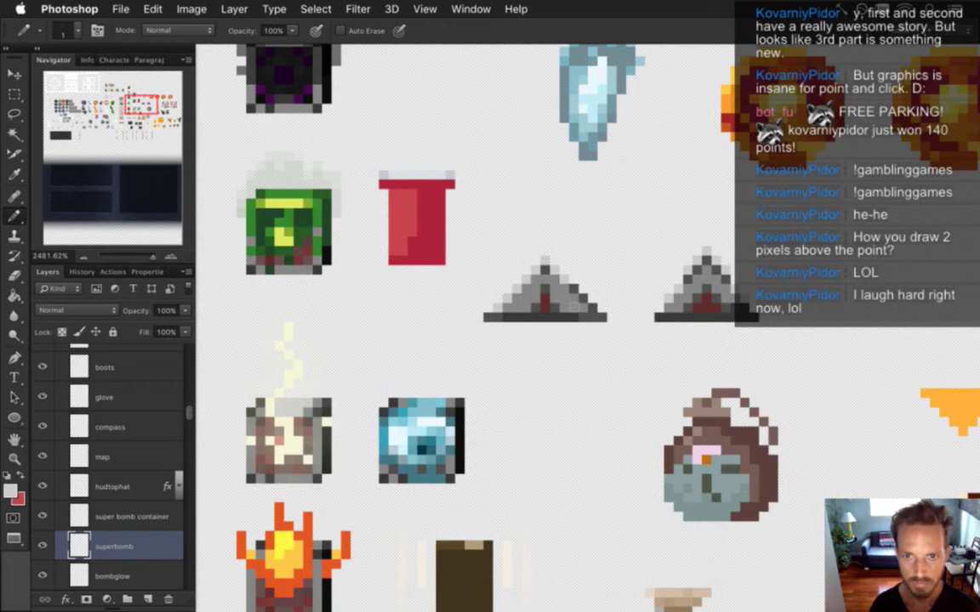
left_click(584, 299)
left_click(593, 308)
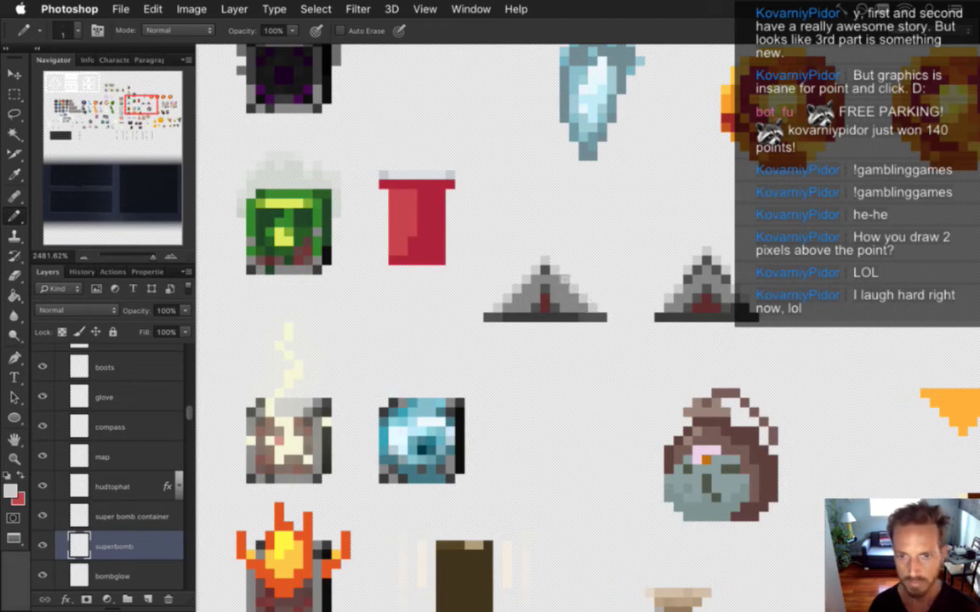
left_click(550, 279, "alt")
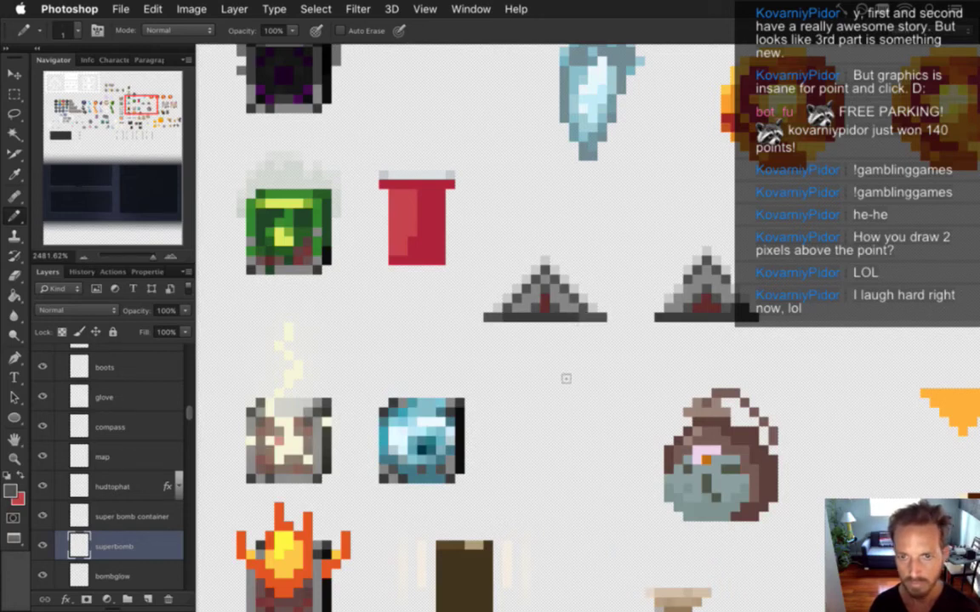
Erase the outermost pixel at each end of the small triangle's base and sample the light gray of its slope for the pencil
key("e")
left_click(489, 318)
left_click(602, 318)
key("i")
left_click(592, 309)
key("b")
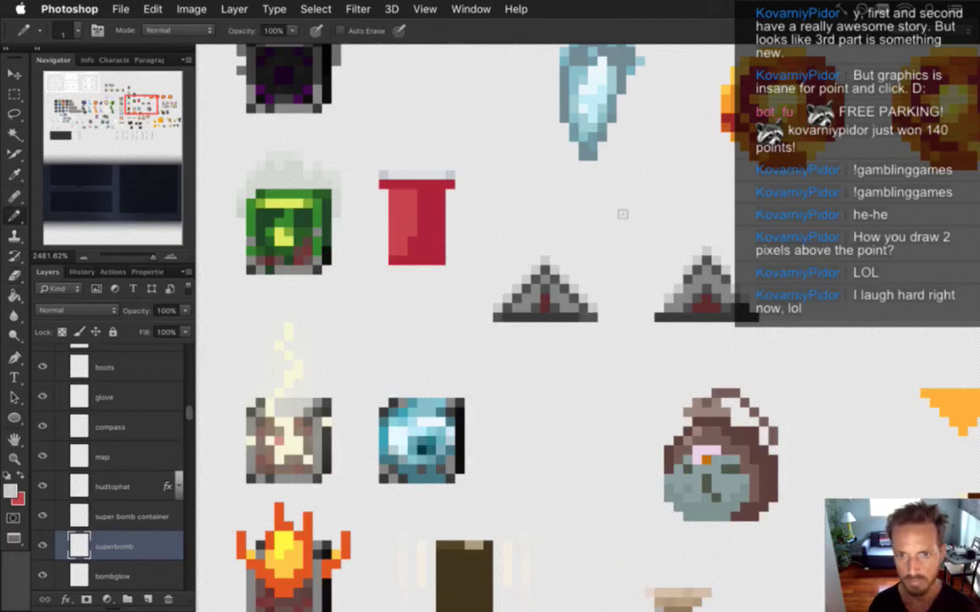
Save the file and re-export all user slices over the existing images in the Hud folder
key("super+s")
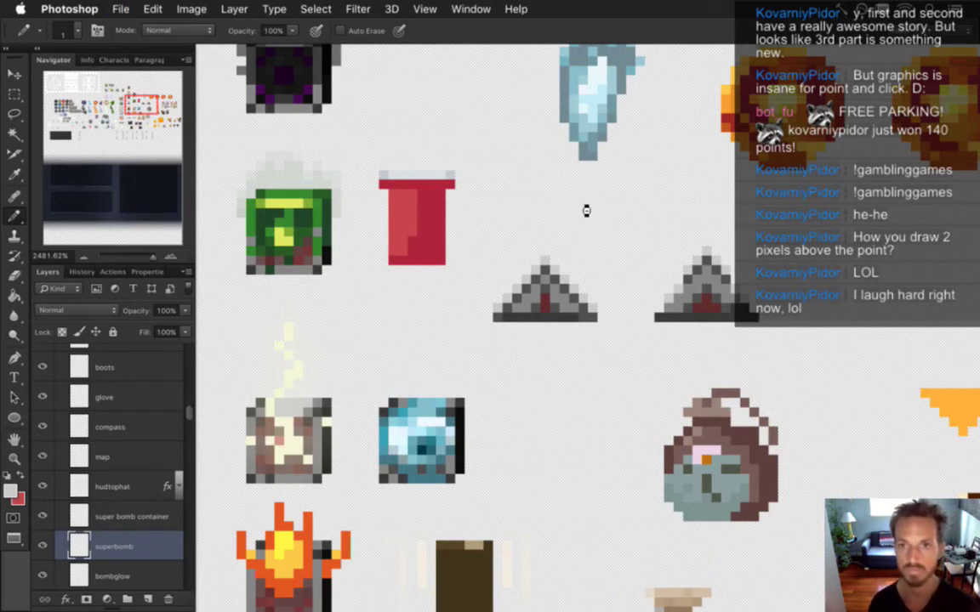
key("Return")
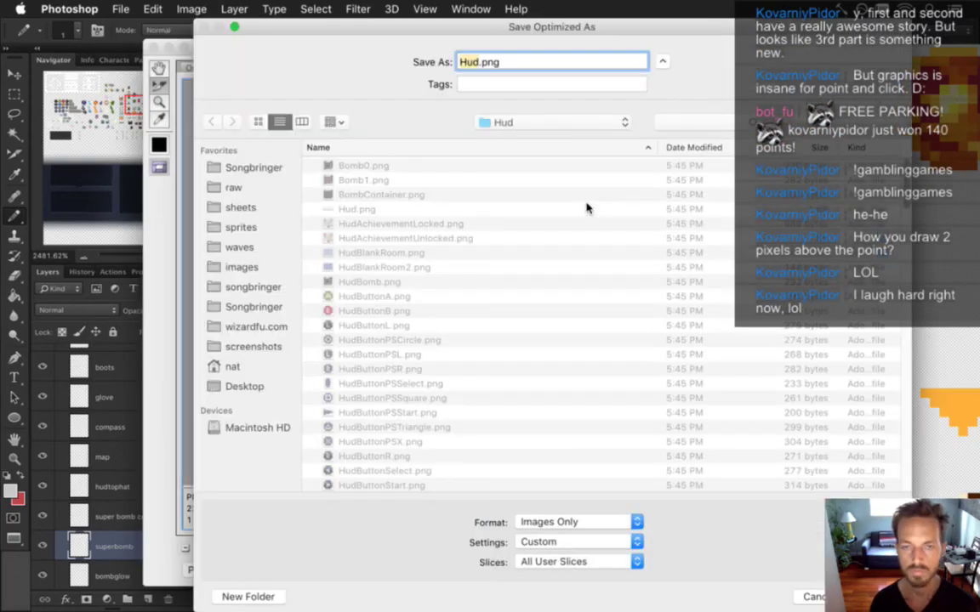
key("Return")
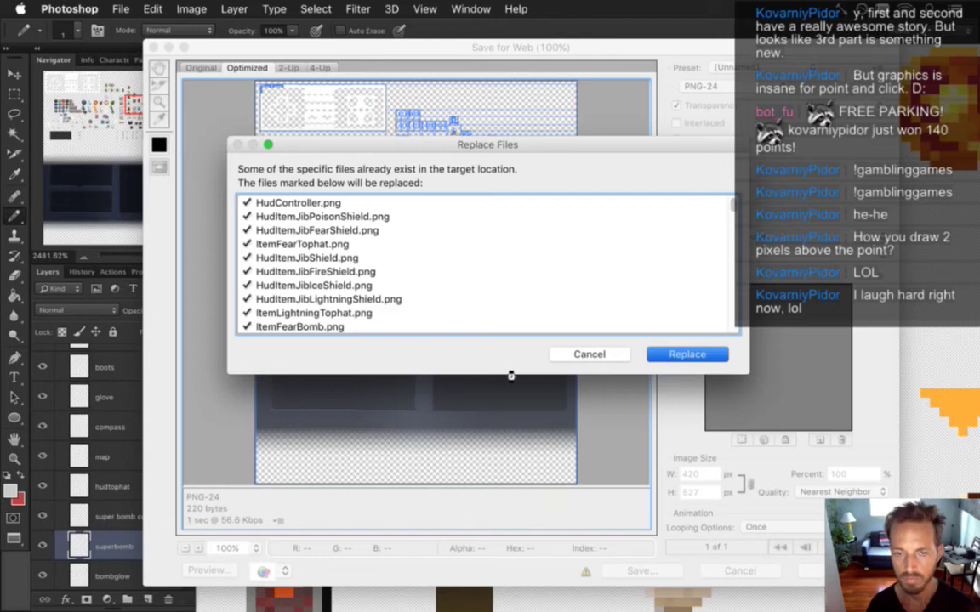
key("Return")
Switch to Xcode, run Songbringer, and bring the game to the front to check the updated bomb icon
key("super+Tab")
key("super+r")
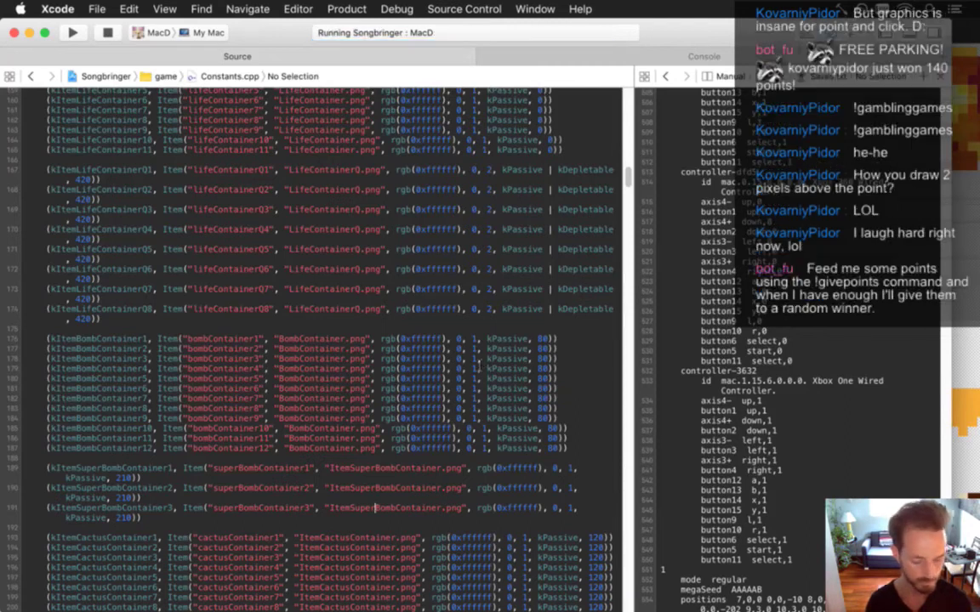
key("super+r")
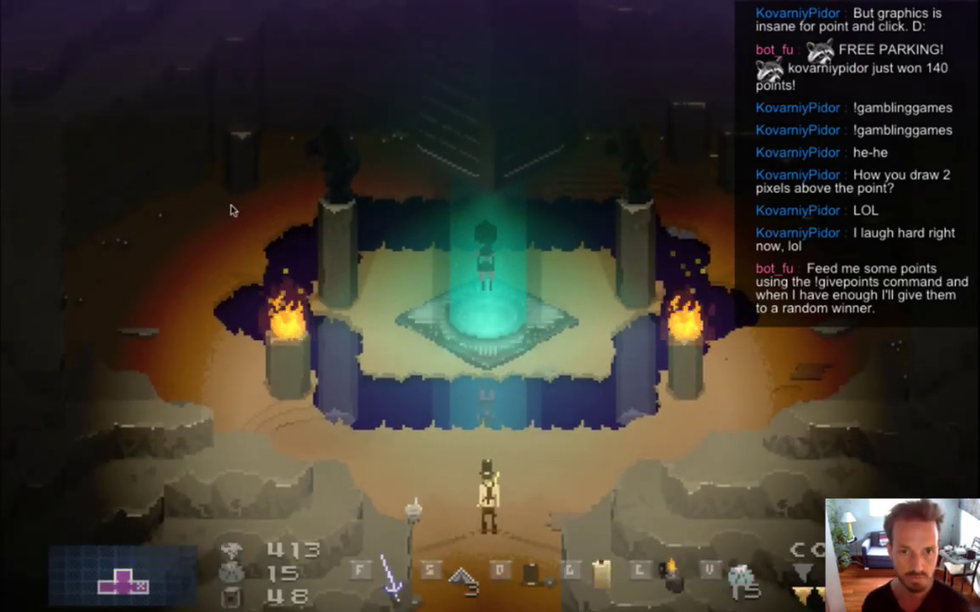
key("super+Tab")
left_click(166, 308)
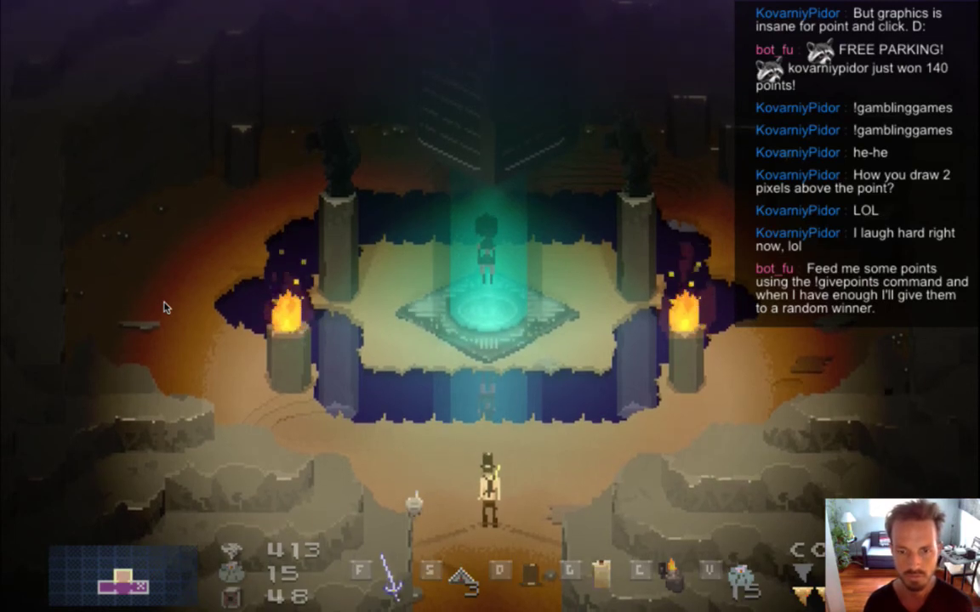
Open the game inventory, select the Energy Bomb to check its icon and description, and return to the game
key("Tab")
key("Right")
key("Right")
key("Right")
key("Right")
key("Right")
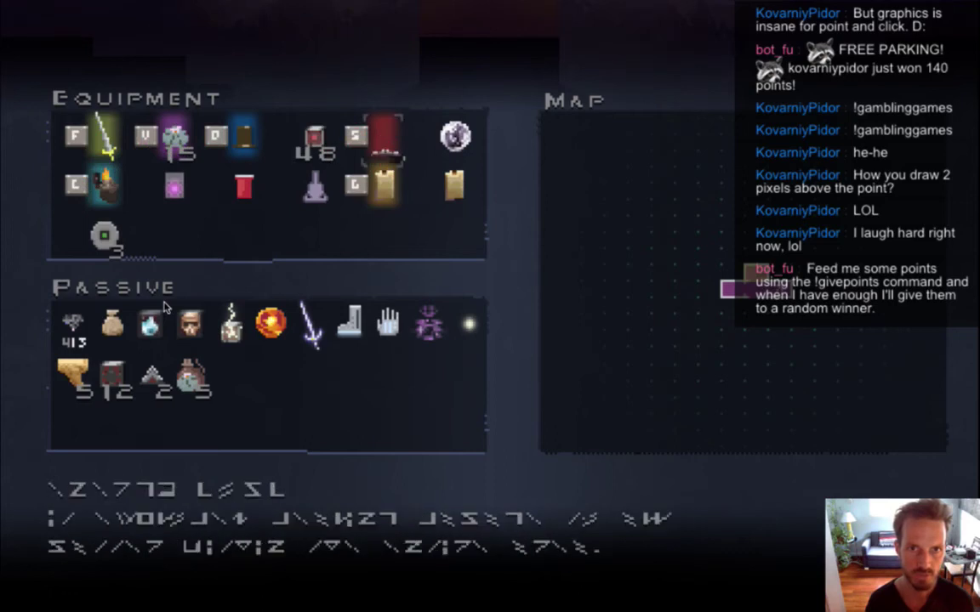
key("Left")
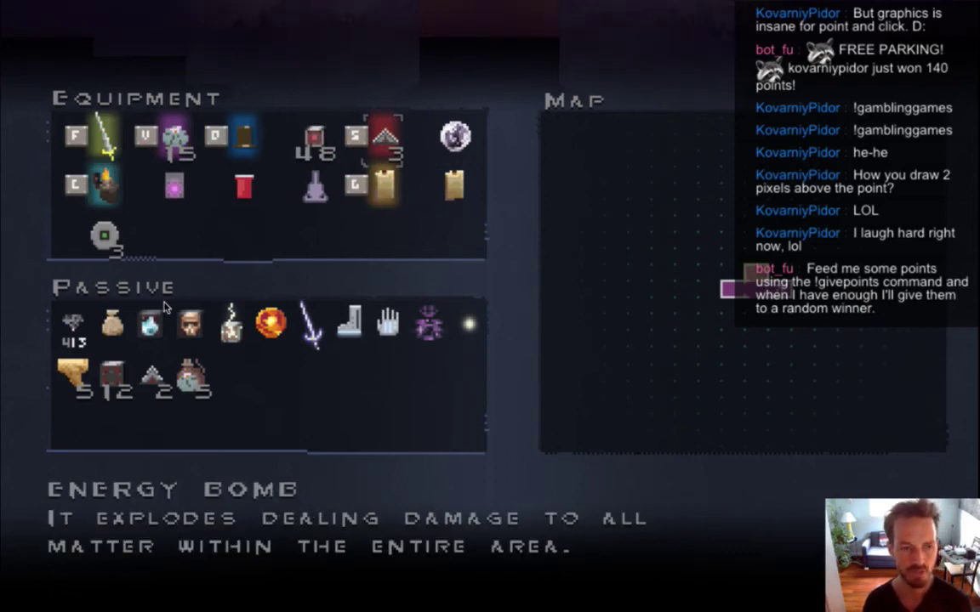
key("Escape")
key("Up")
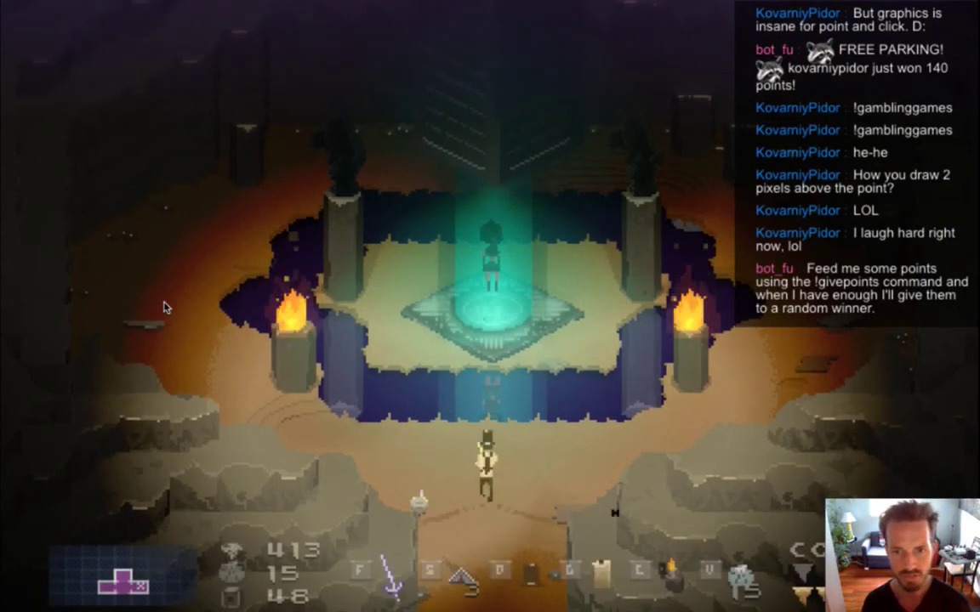
key("Down")
key("Left")
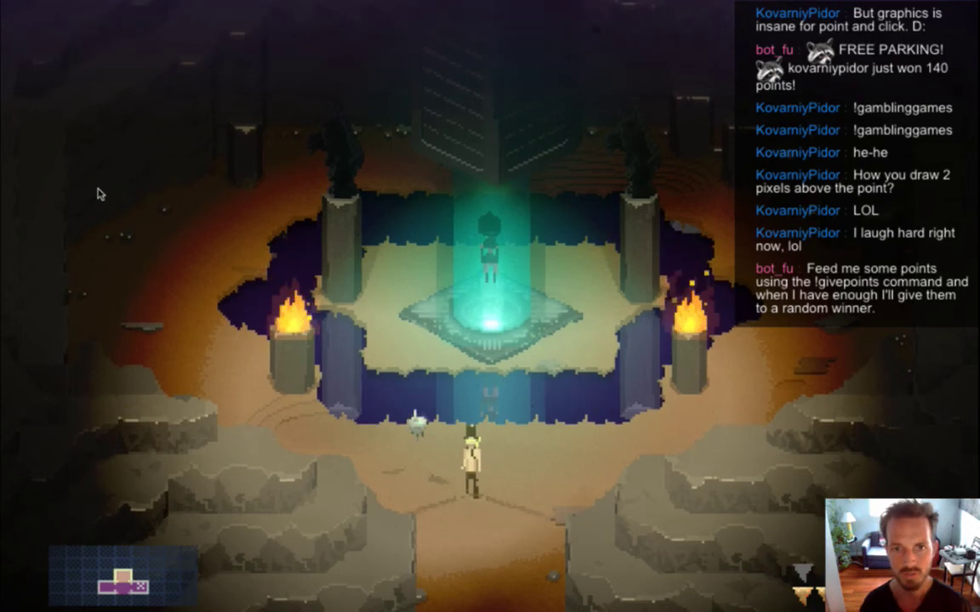
Equip the Matter Bomb from the inventory, drop one below the altar, and walk clear to watch it explode
key("d")
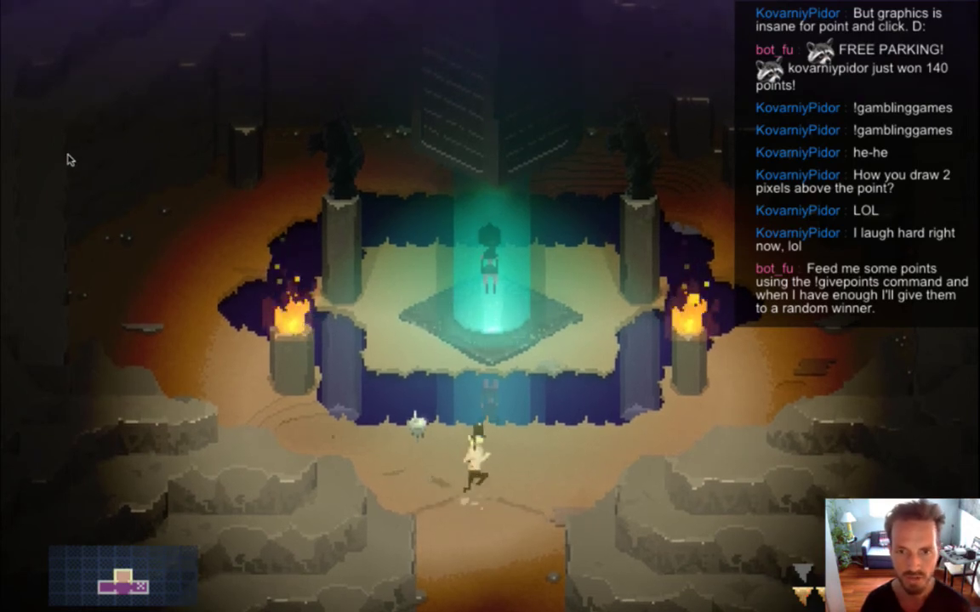
key("Tab")
key("Right")
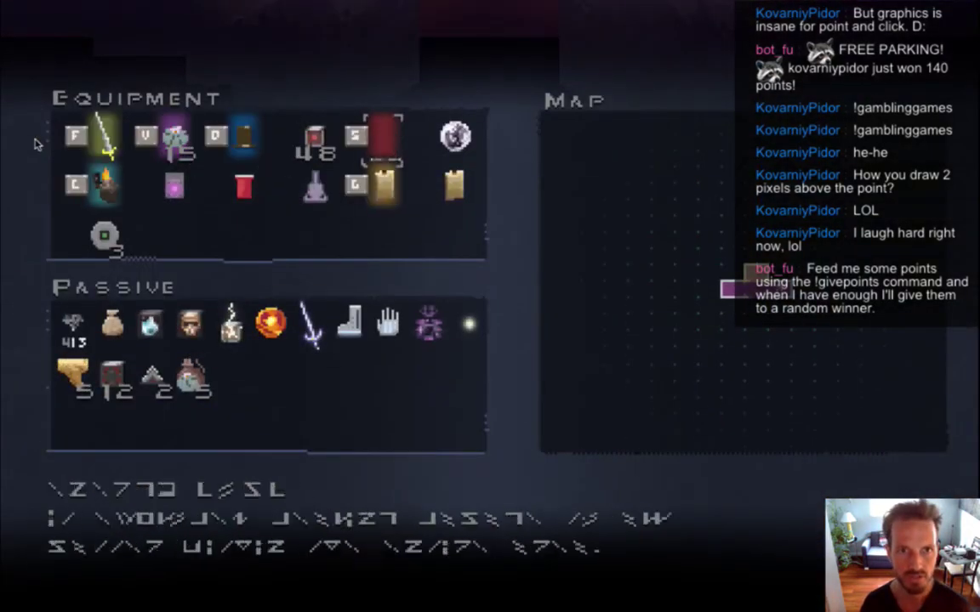
key("Right")
key("Right")
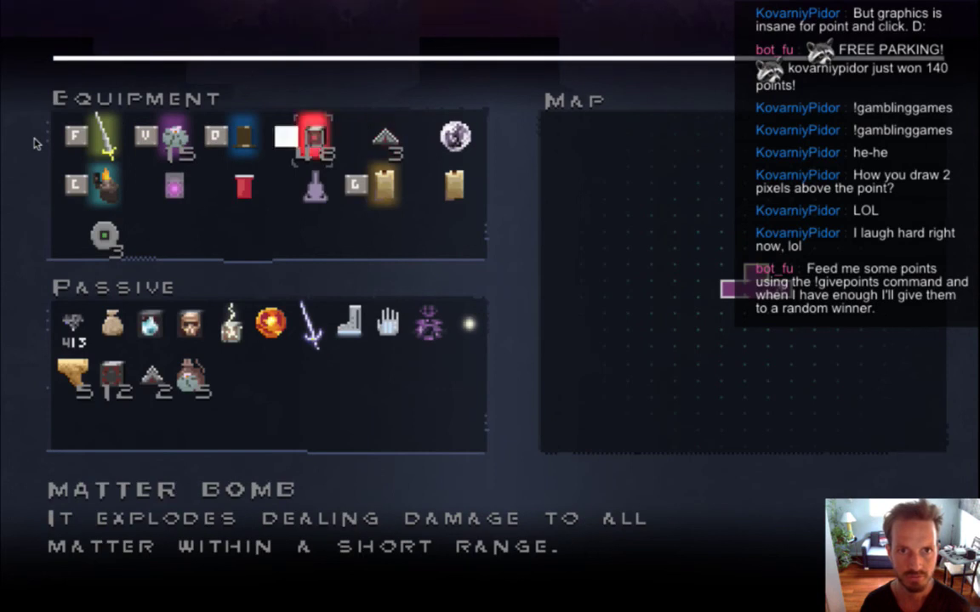
key("Tab")
key("s")
key("Right")
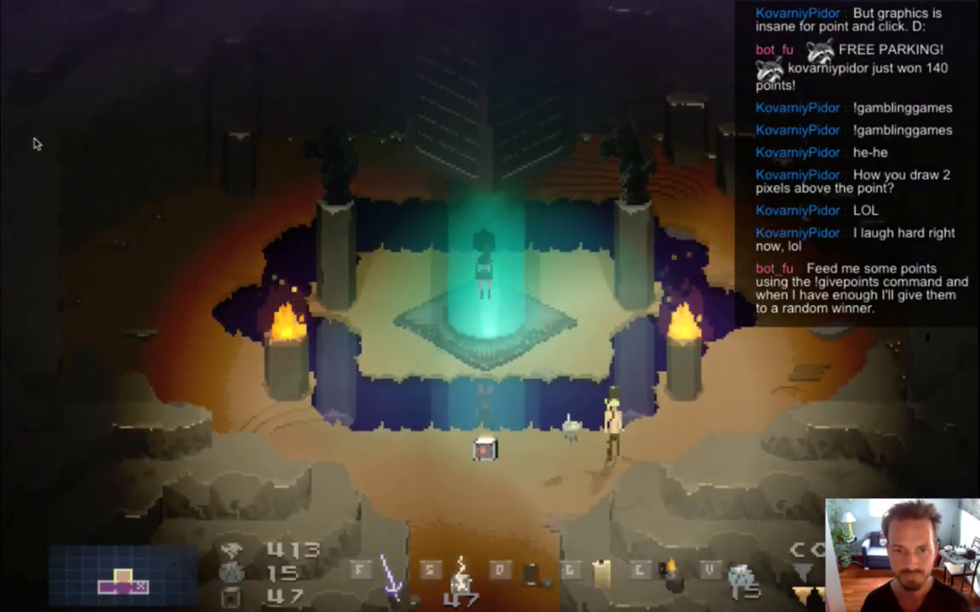
key("Right")
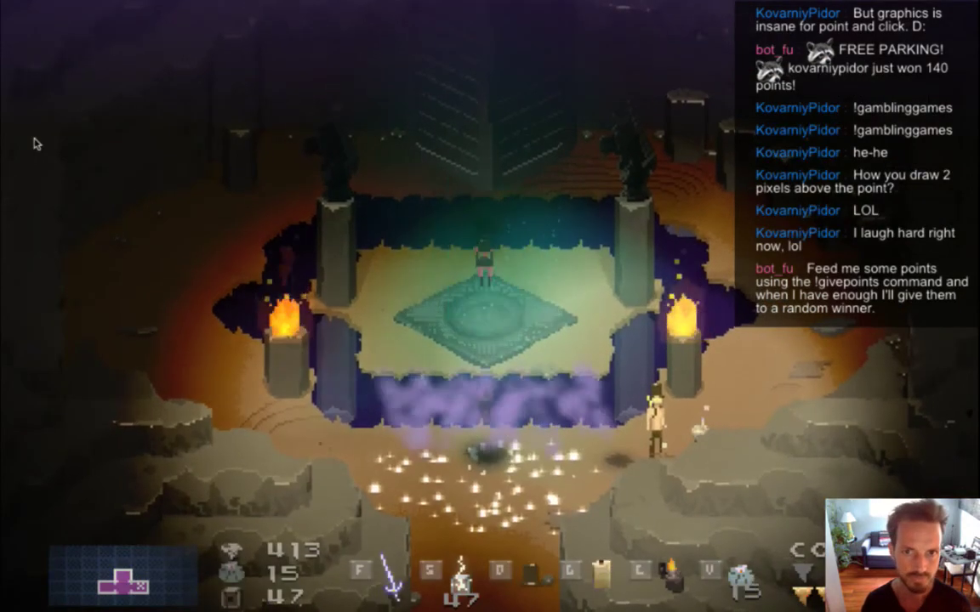
Advance the dialogue with the character on the altar to its end and quit the game
key("a")
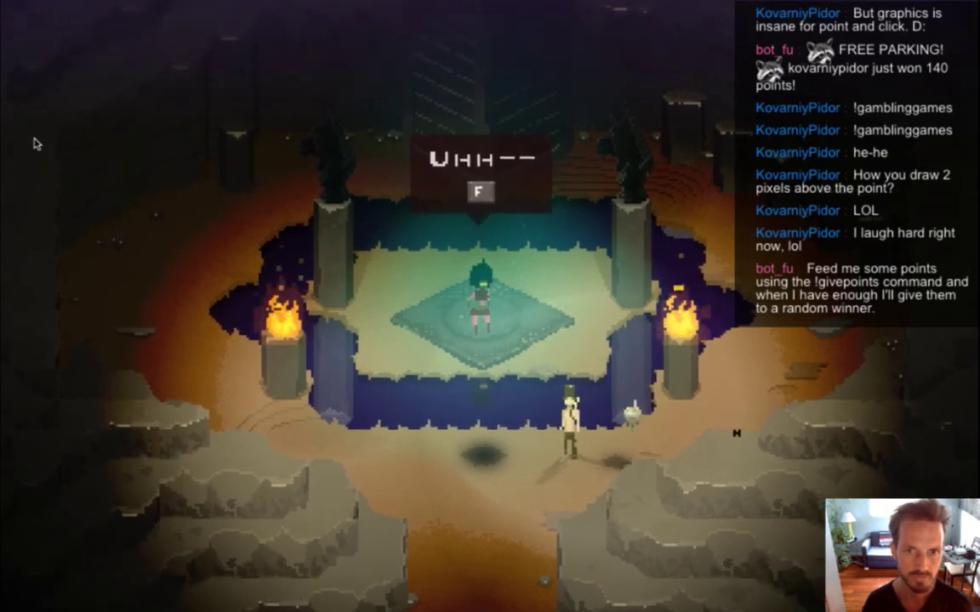
key("f")
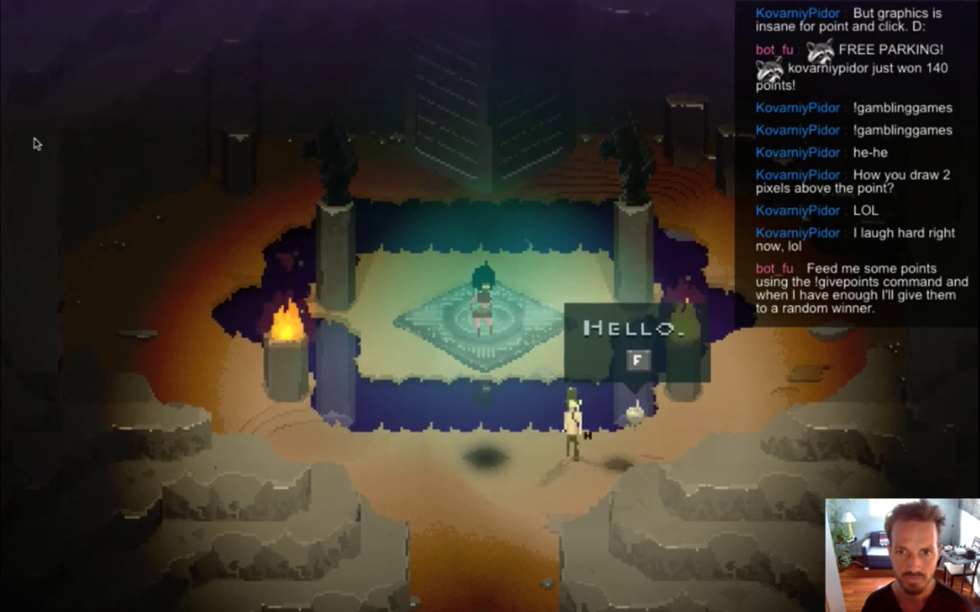
key("f")
key("f")
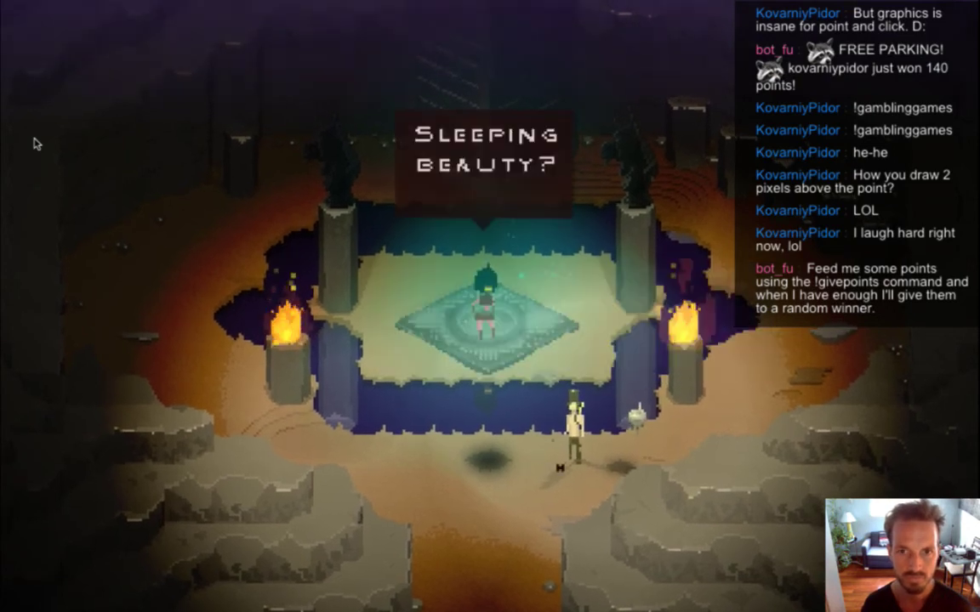
key("f")
key("Left")
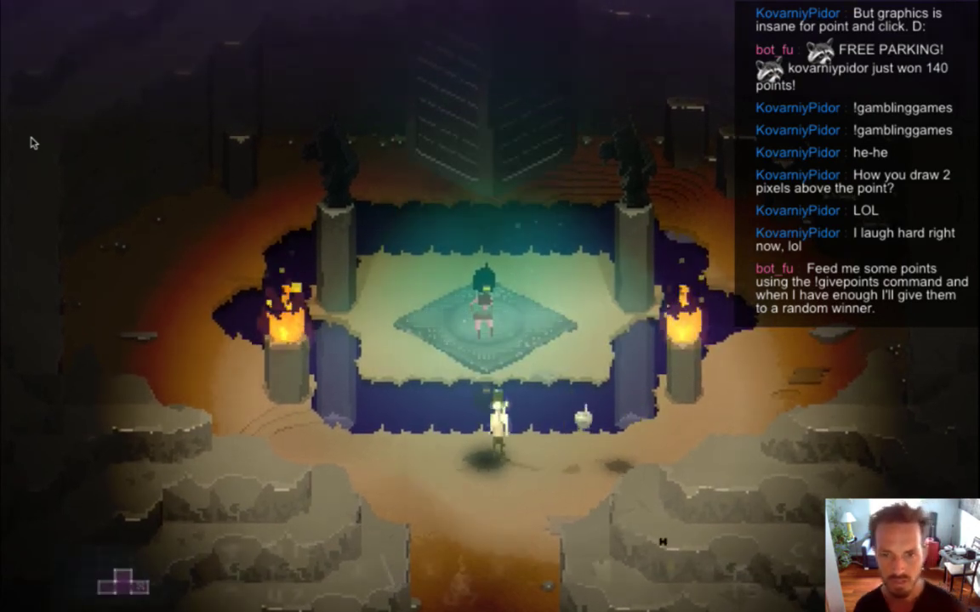
key("Down")
key("Right")
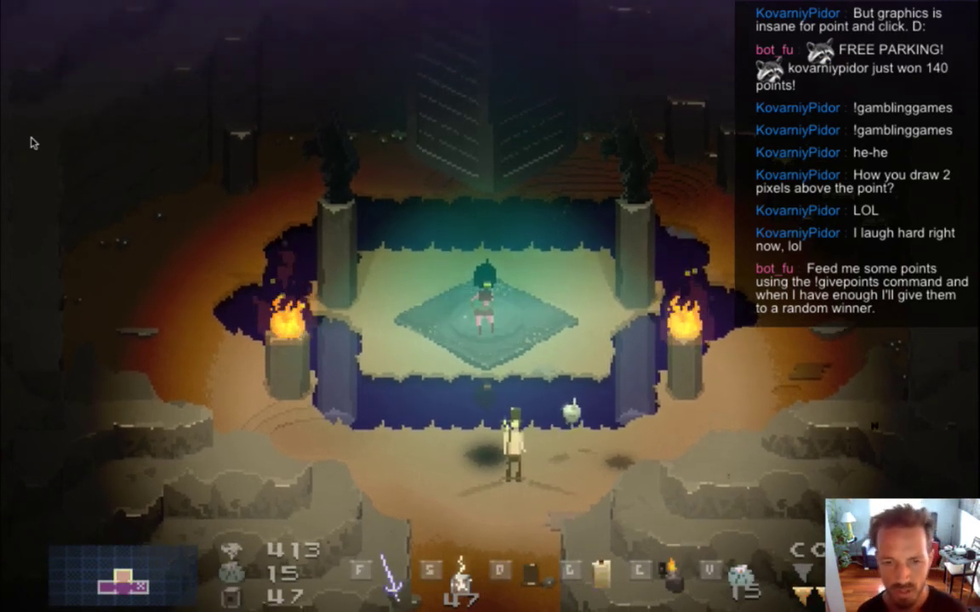
key("super+q")
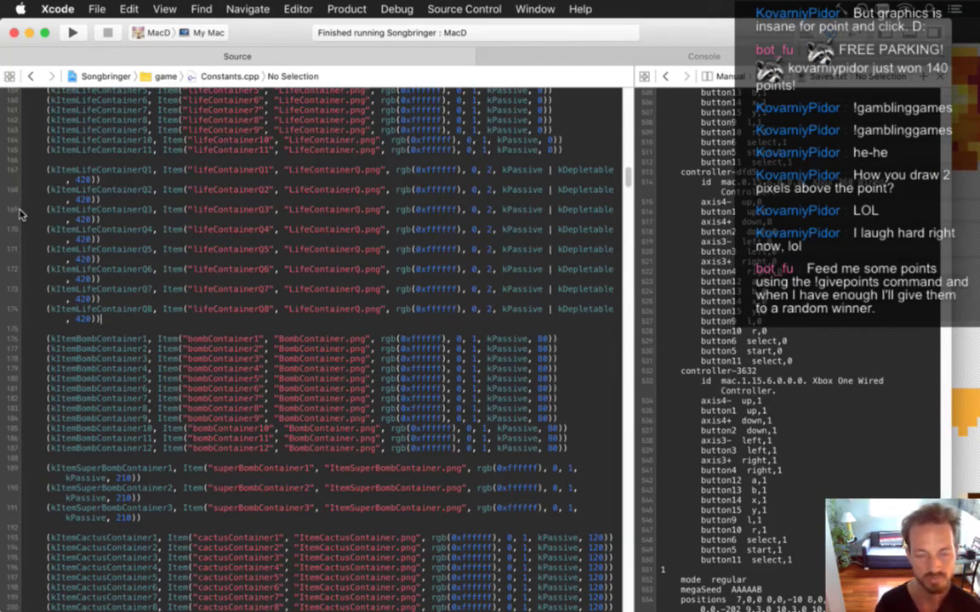
Search the whole project for "createbomb" and examine its declaration in Area.h and its definition in AreaCreation.cpp
key("super+shift+f")
type("createbomb")
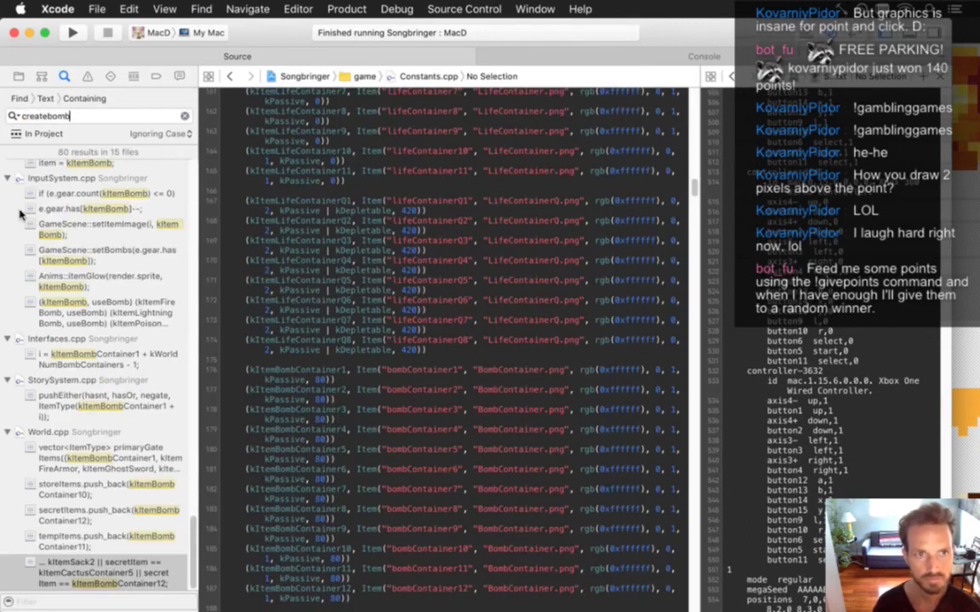
key("Return")
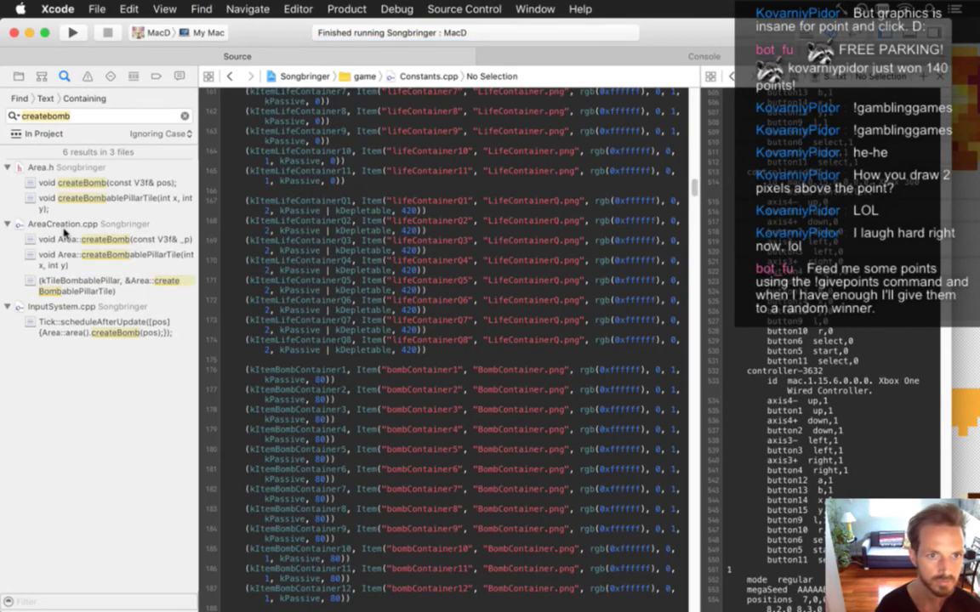
left_click(82, 183)
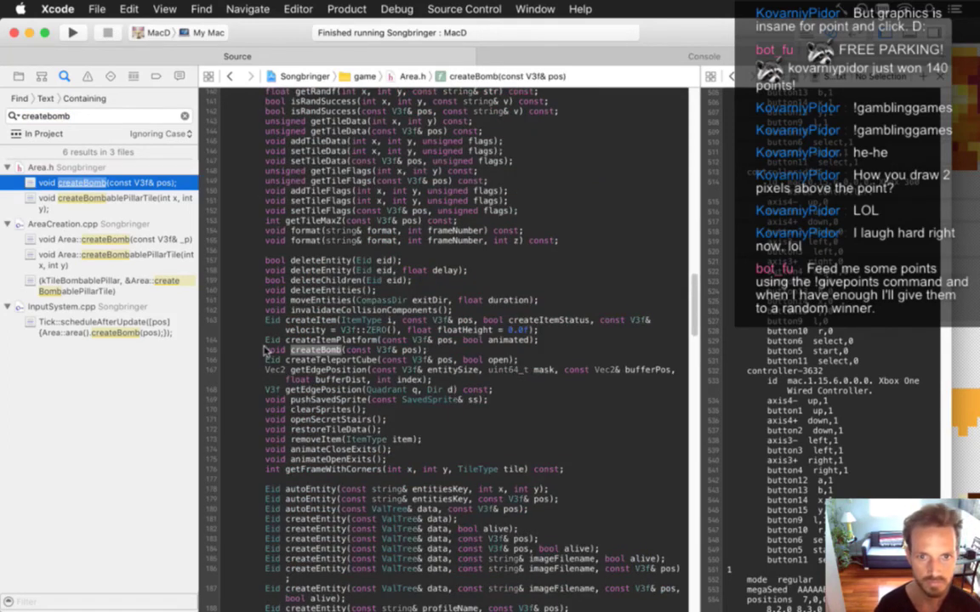
left_click(266, 349)
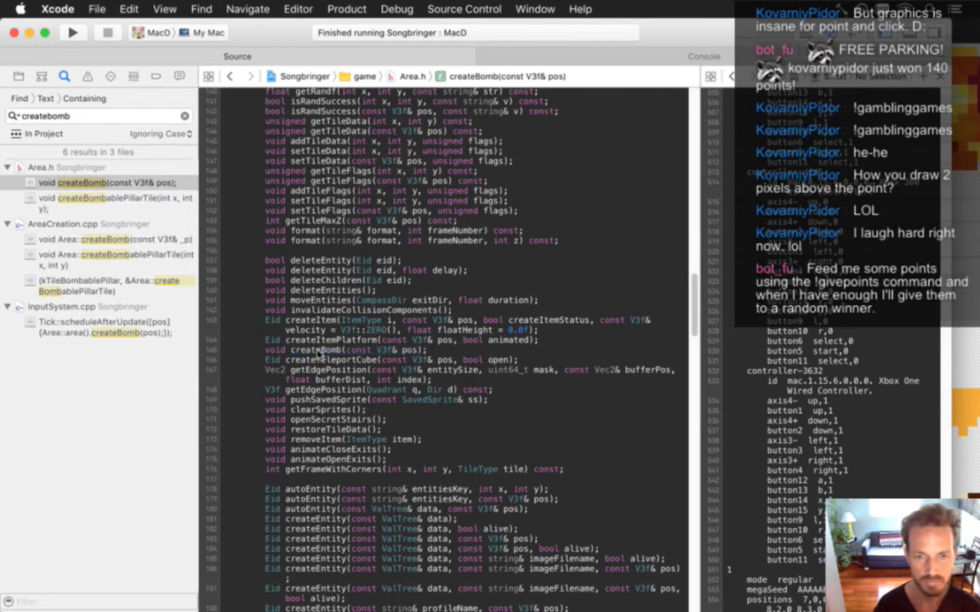
left_click(319, 352, "super")
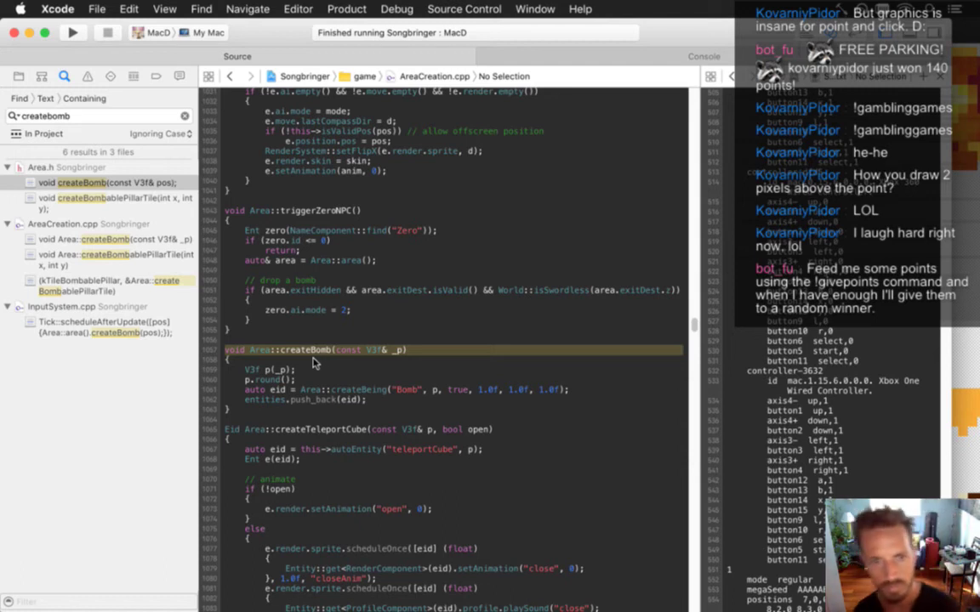
left_click(305, 363)
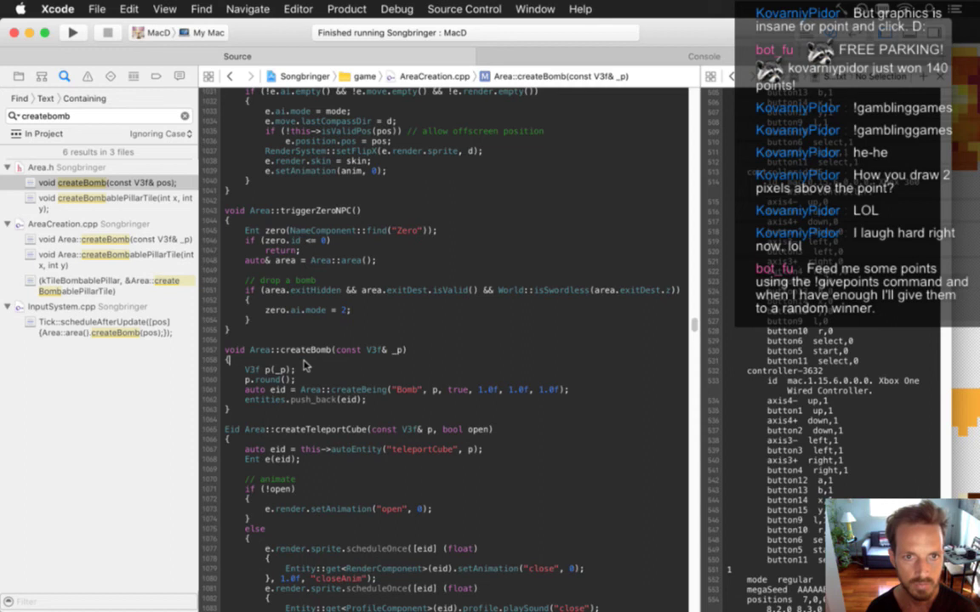
left_click(128, 238)
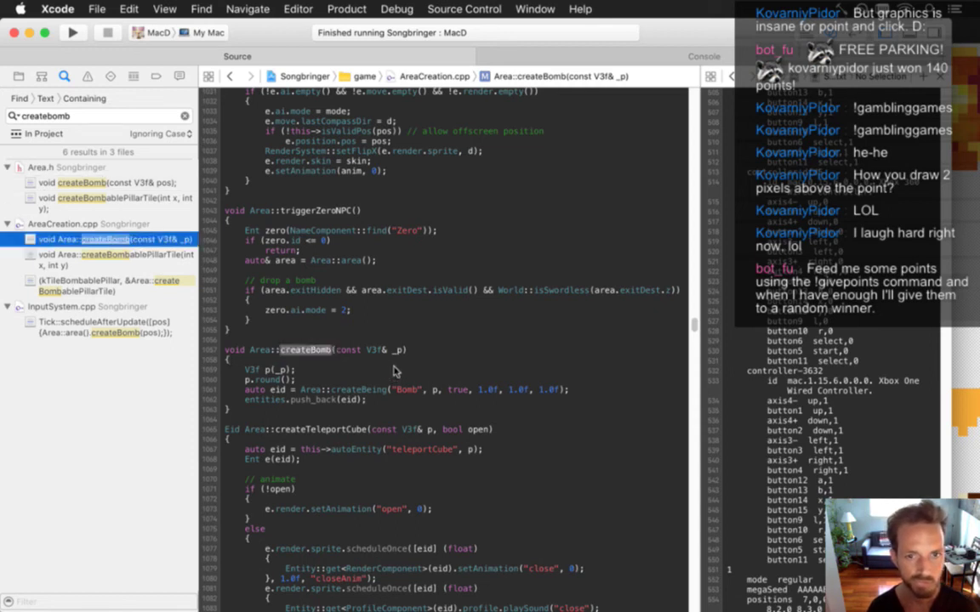
Duplicate the createBomb declaration in Area.h as createSuperBomb, save the file, and start a build and run
left_click(128, 182)
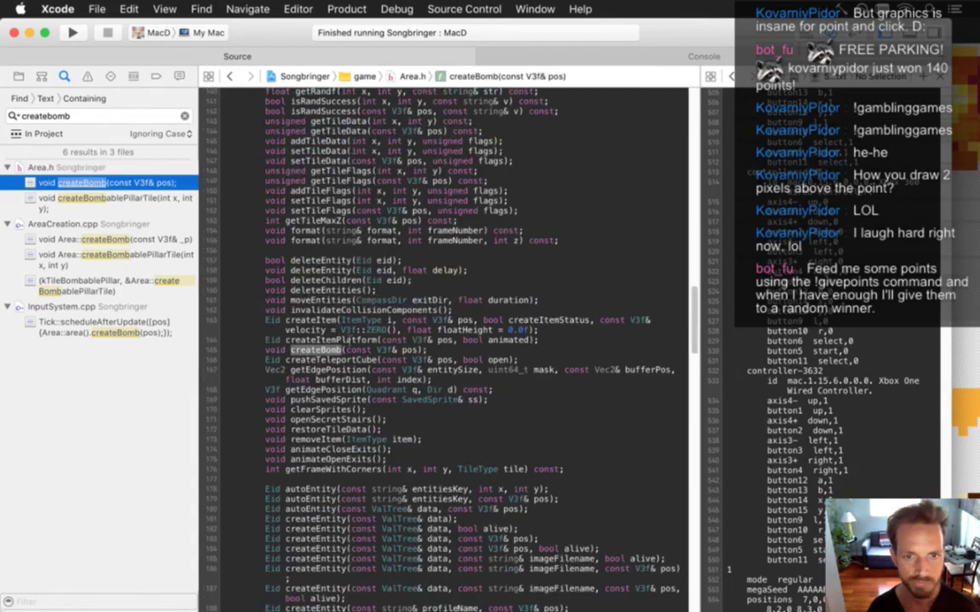
left_click(345, 349)
key("shift+Down")
key("super+c")
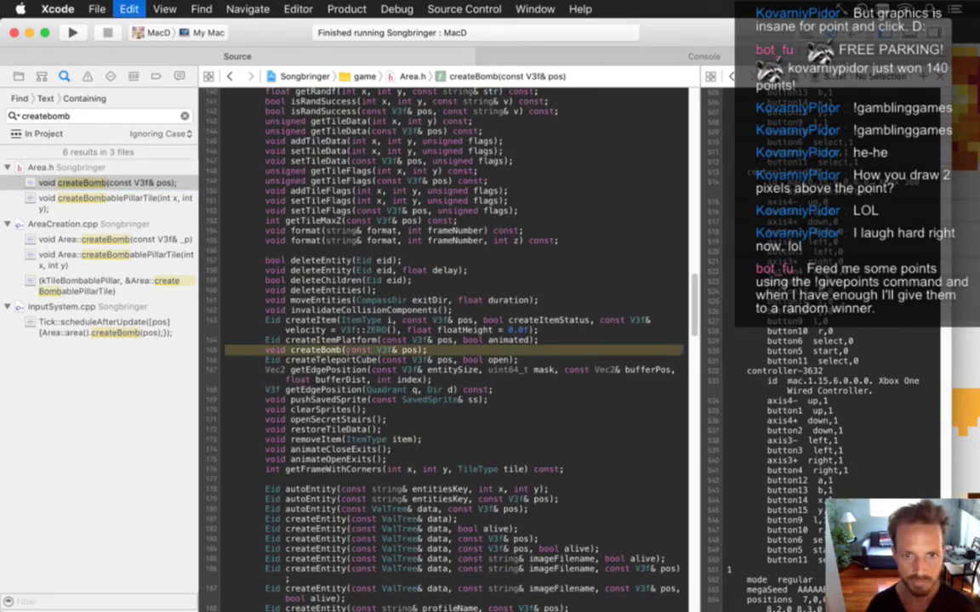
key("super+v")
key("super+v")
type("Super")
key("super+s")
key("super+r")
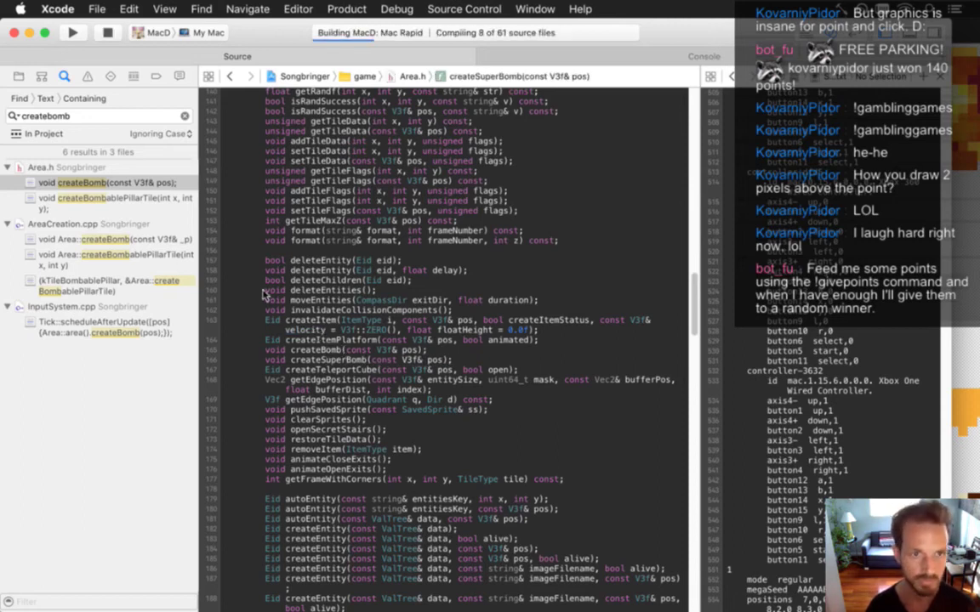
Duplicate the whole Area::createBomb function in AreaCreation.cpp directly below the original
left_click(150, 242)
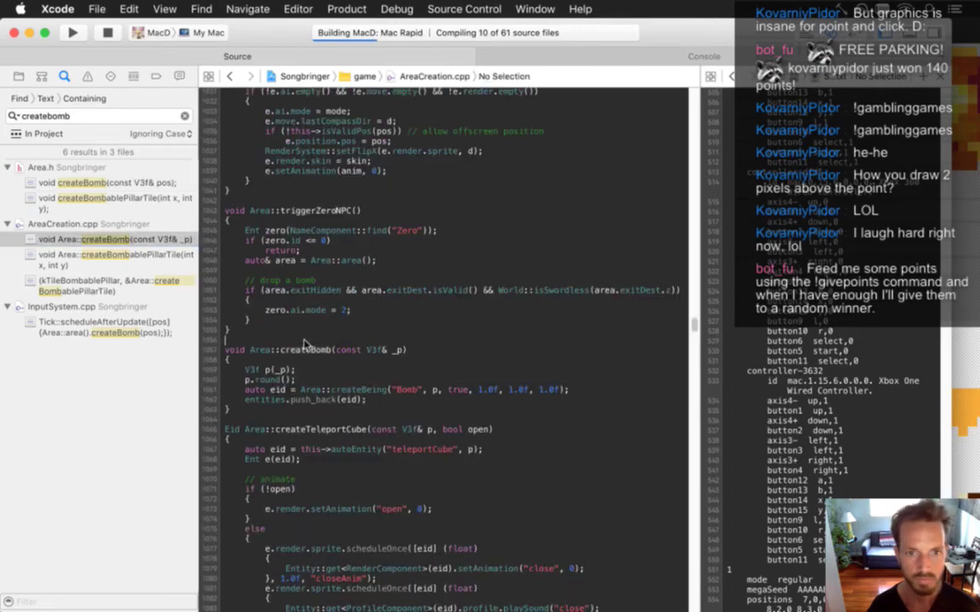
key("shift+Down")
key("shift+Down")
key("shift+Down")
key("shift+Down")
key("shift+Down")
key("shift+Down")
key("shift+Down")
key("shift+Down")
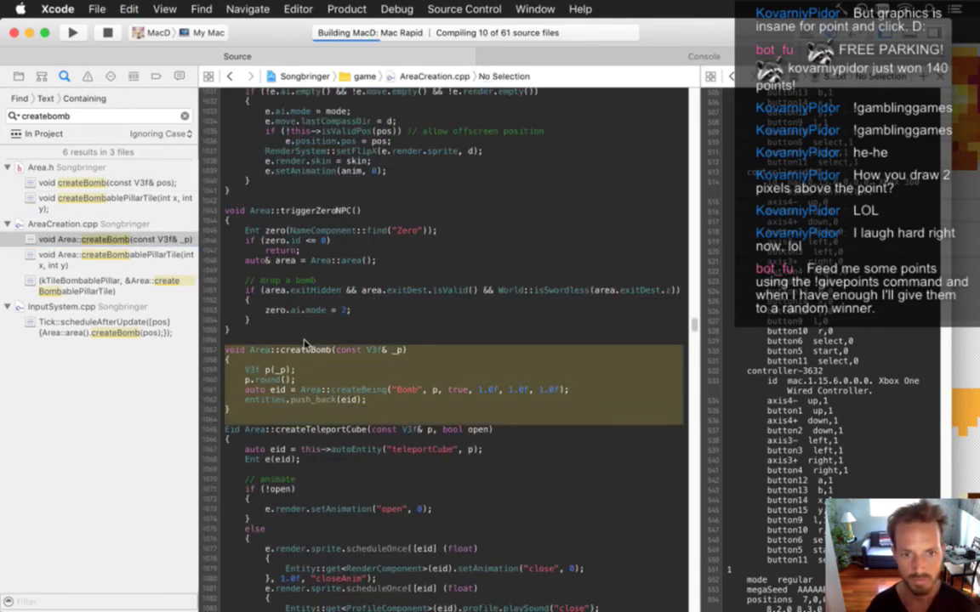
key("super+c")
key("Right")
key("super+v")
Rename the duplicated function in AreaCreation.cpp as createSuperBomb
key("Up")
key("Up")
key("Up")
key("Up")
key("Up")
key("Up")
key("Up")
key("Up")
key("Right")
key("Right")
key("Right")
key("Right")
key("Right")
key("Right")
key("Right")
key("Right")
key("Right")
key("Right")
key("Right")
type("Super")
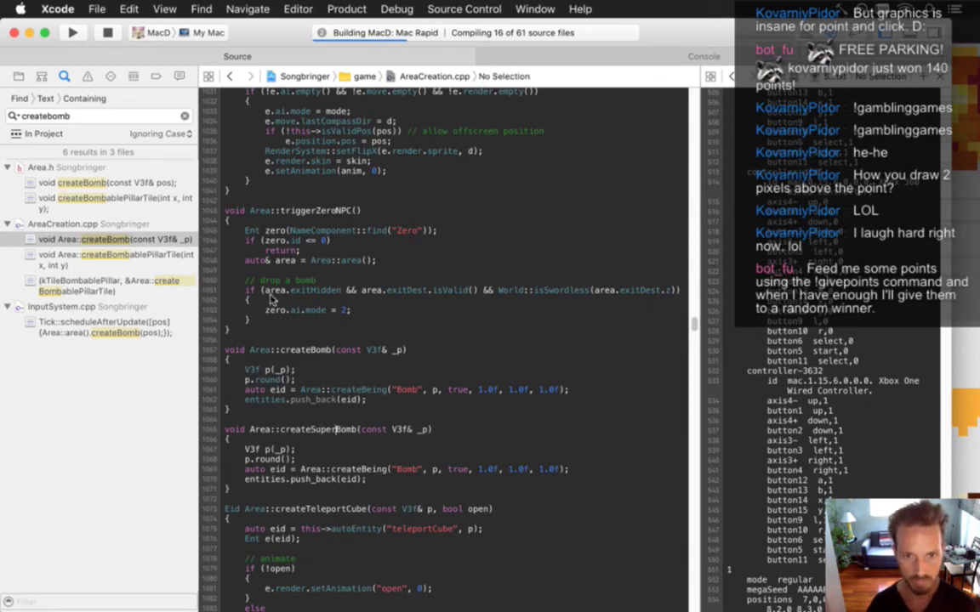
Change the being created inside createSuperBomb to "SuperBomb"
key("Right")
key("Right")
key("Right")
key("Right")
key("Right")
key("Right")
key("Right")
key("Right")
key("Right")
key("Right")
key("Right")
key("Right")
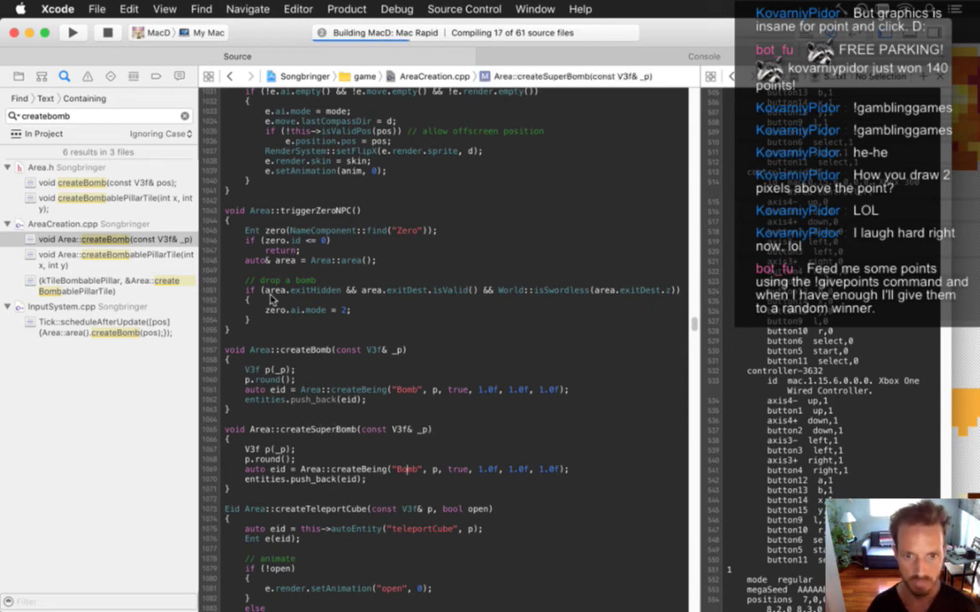
type("Super")
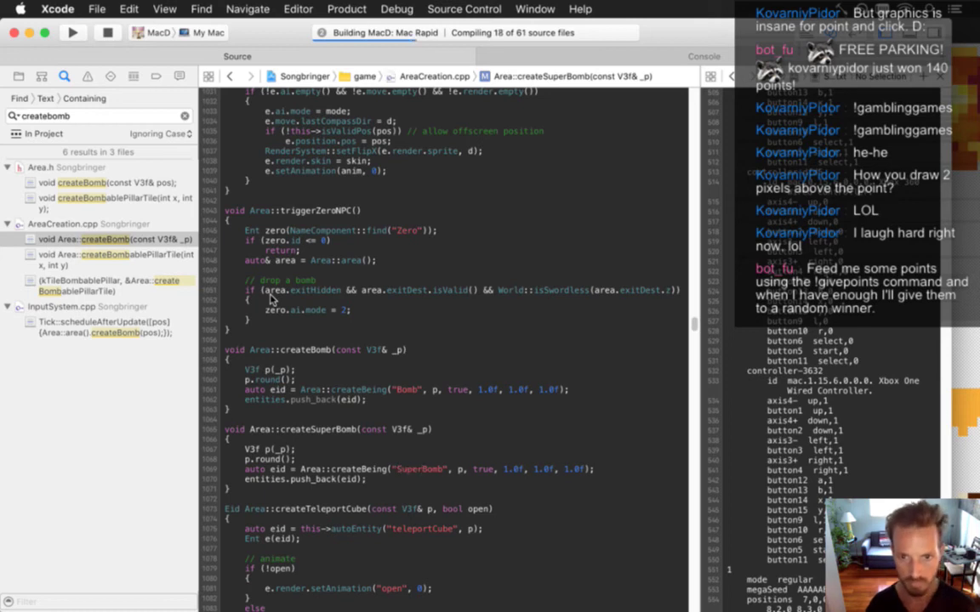
Switch to Terminal and change the working directory to data/weapons/
key("super+Tab")
key("super+Tab")
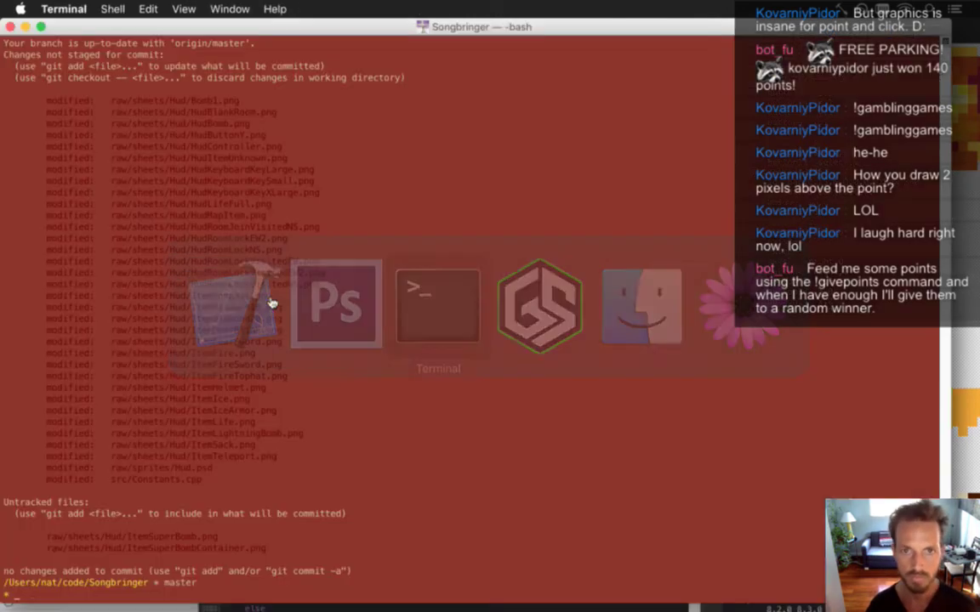
type("cd data/")
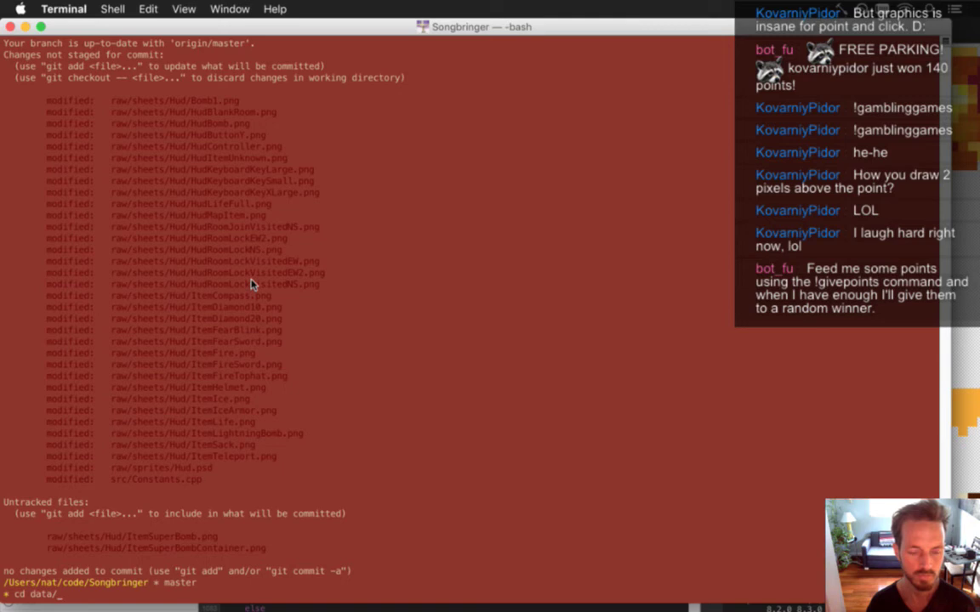
type("weapons/")
key("Return")
Copy Bomb.txt in the weapons directory to a new SuperBomb file
type("cp Bomb.txt")
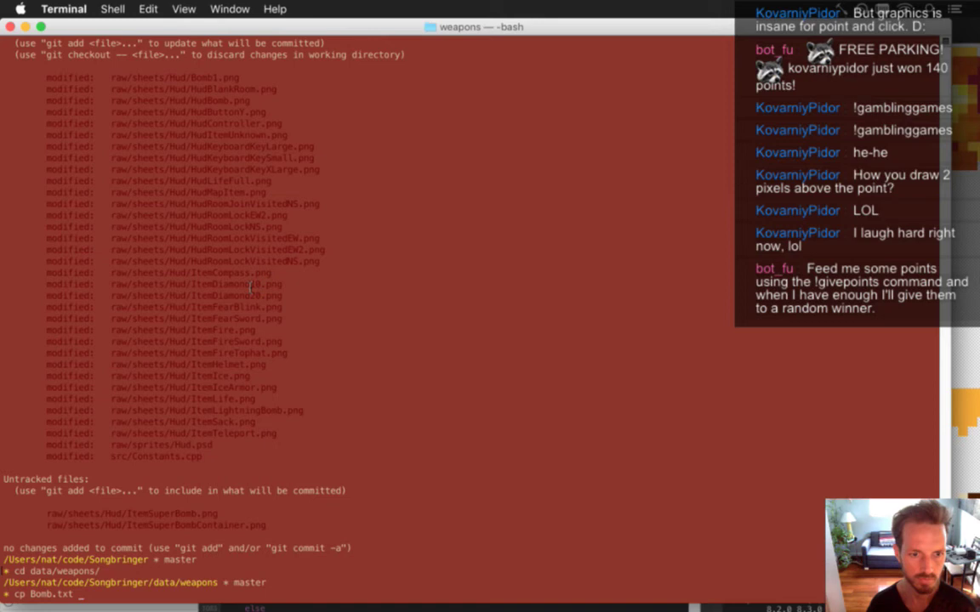
type(" Superbom")
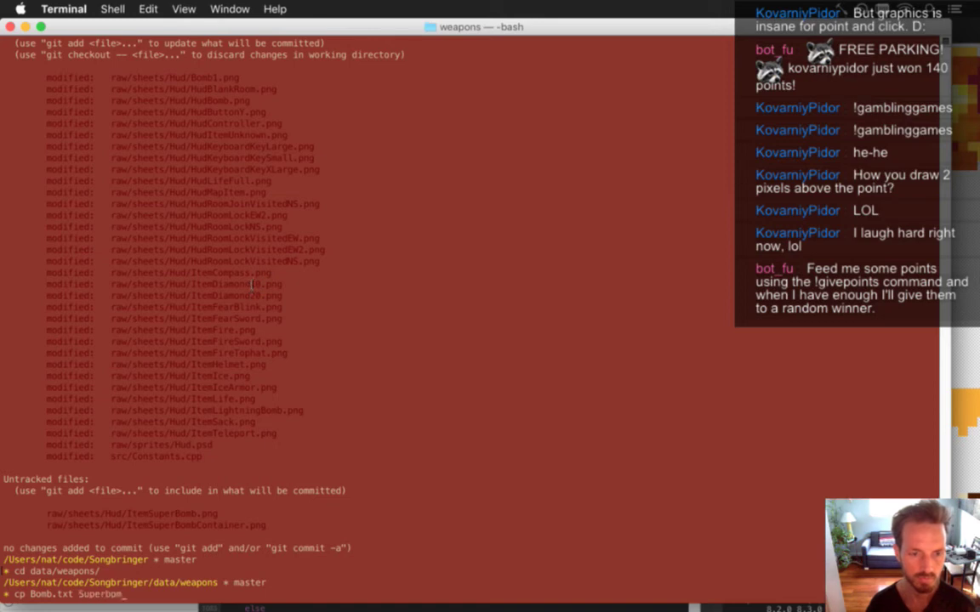
type("b")
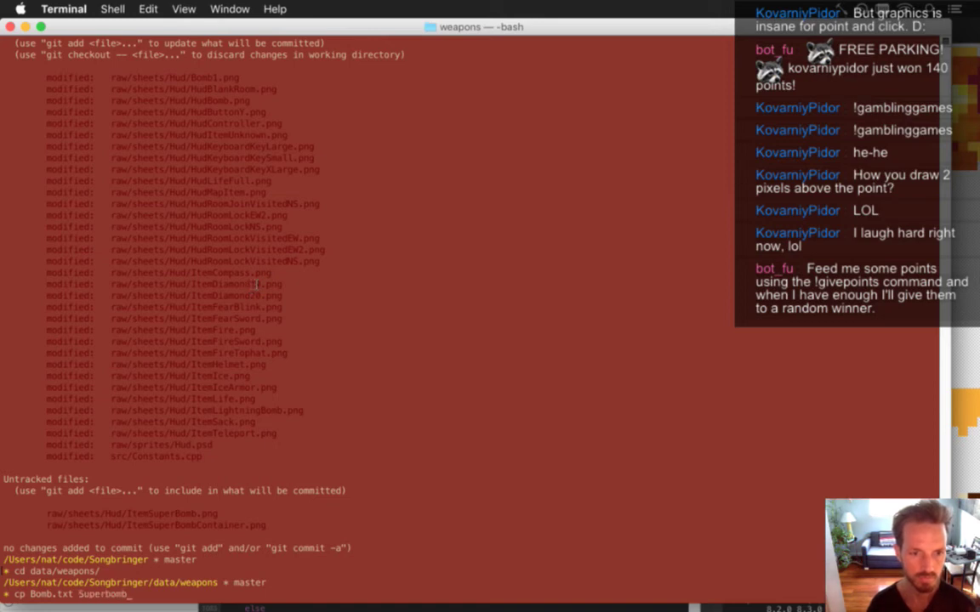
type("om")
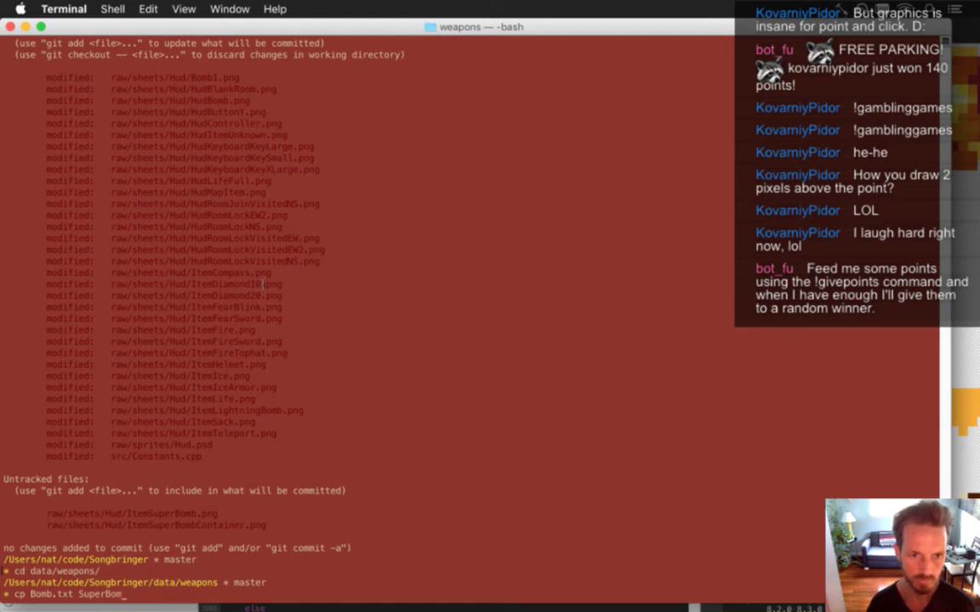
key("Return")
Switch to Xcode, open the useBomb function in InputSystem.cpp from the createbomb search results, and hide the navigator
key("super+Tab")
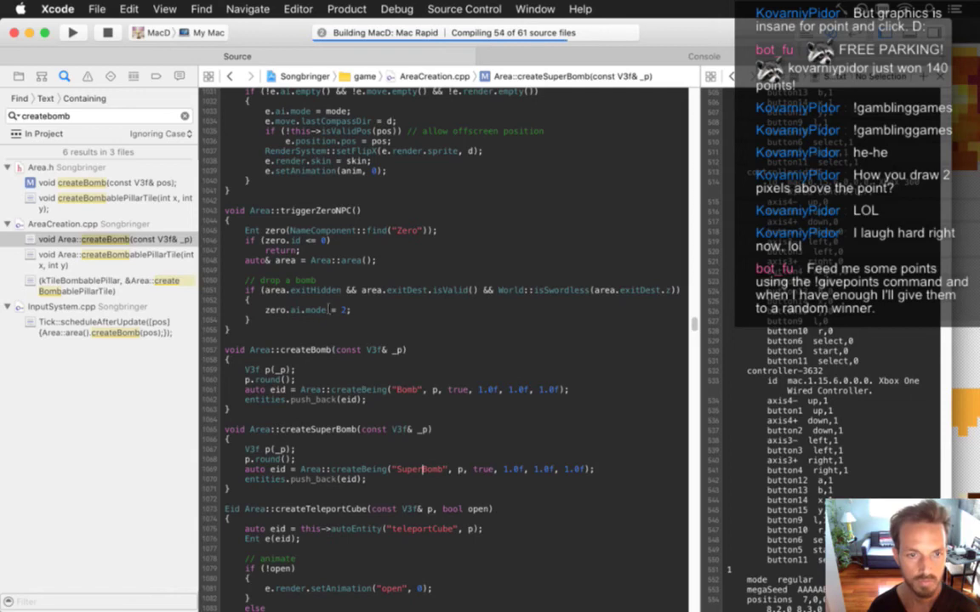
left_click(129, 282)
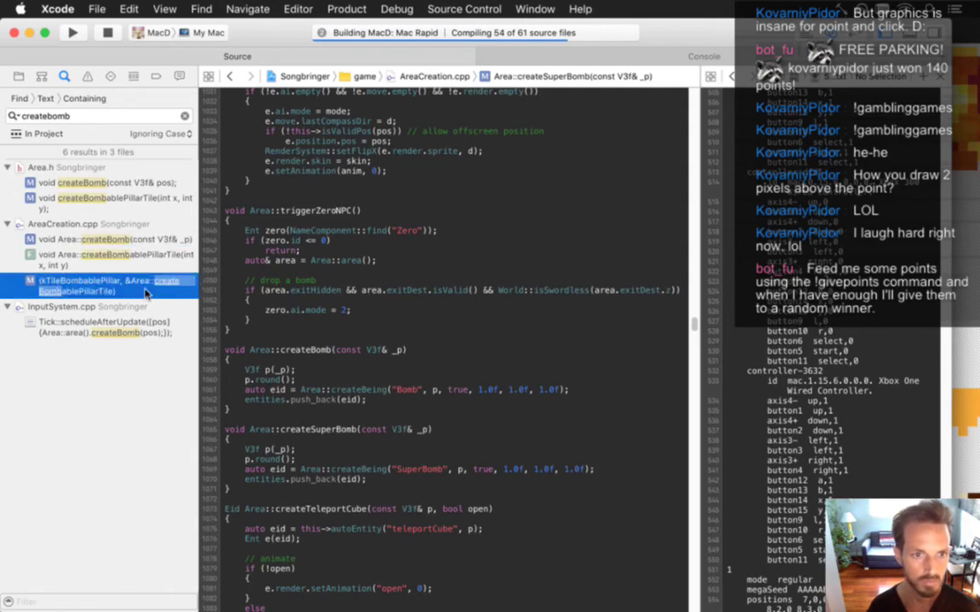
left_click(142, 333)
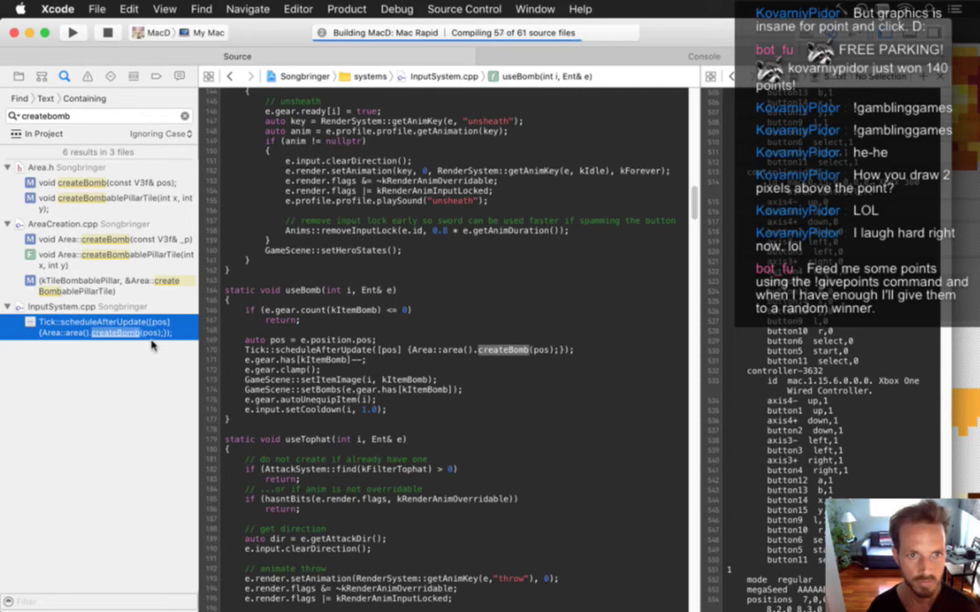
left_click(136, 240)
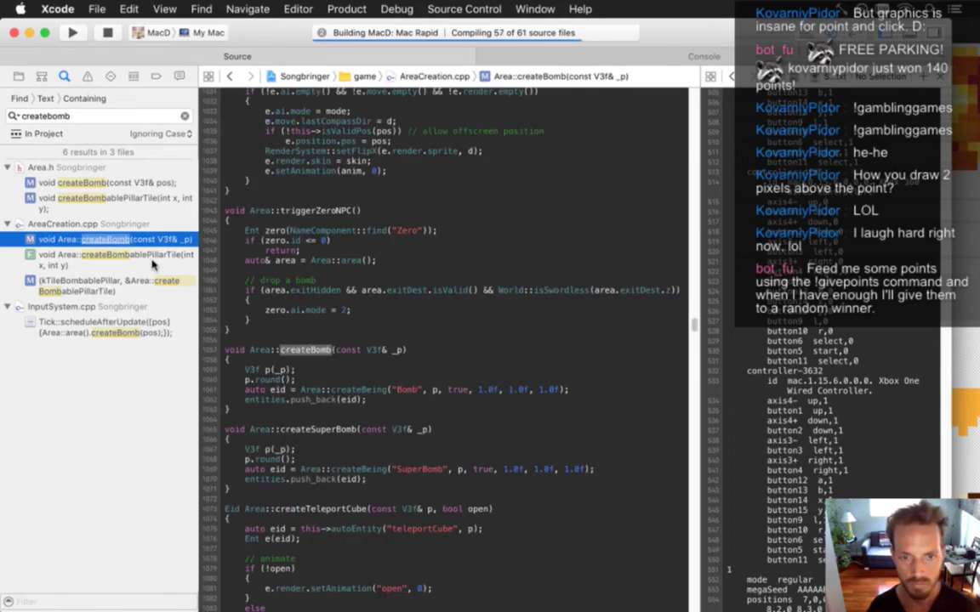
left_click(136, 326)
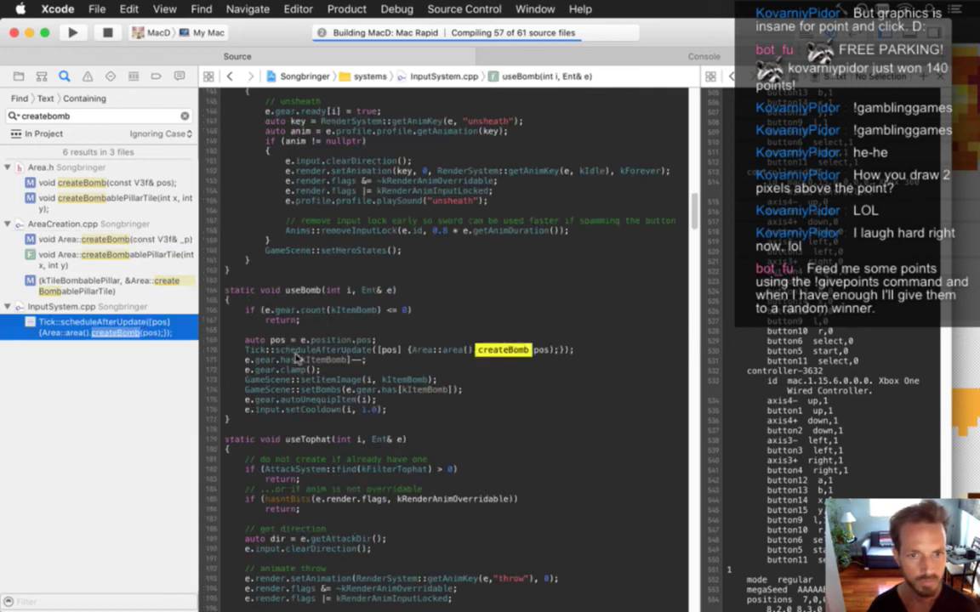
left_click(321, 327)
key("super+0")
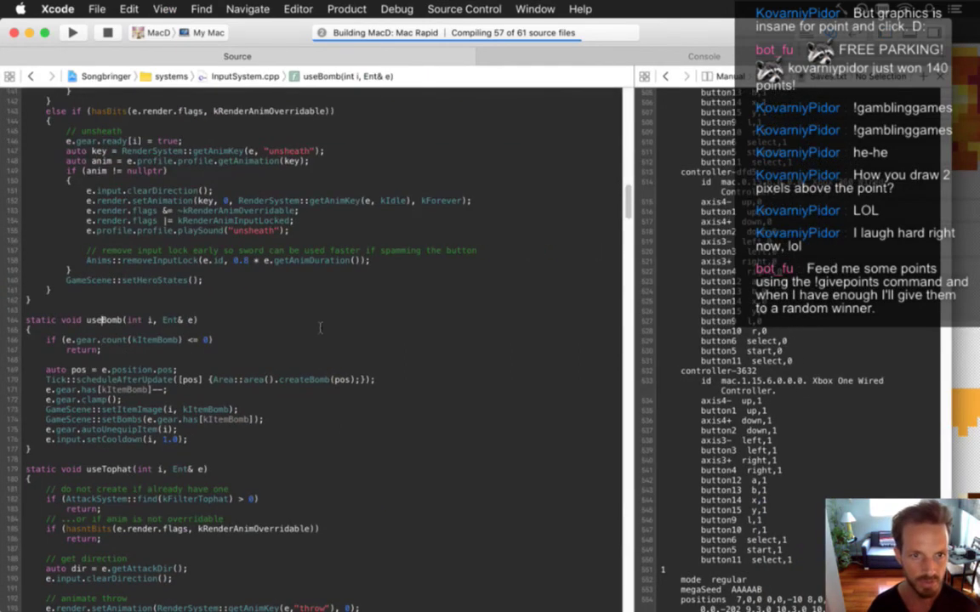
Duplicate the whole useBomb function directly below the original and rename the copy useSuperBomb
key("shift+Down")
key("shift+Down")
key("shift+Down")
key("shift+Down")
key("shift+Down")
key("shift+Down")
key("shift+Down")
key("shift+Down")
key("shift+Down")
key("shift+Down")
key("shift+Down")
key("shift+Down")
key("shift+Down")
key("shift+Down")
key("shift+Down")
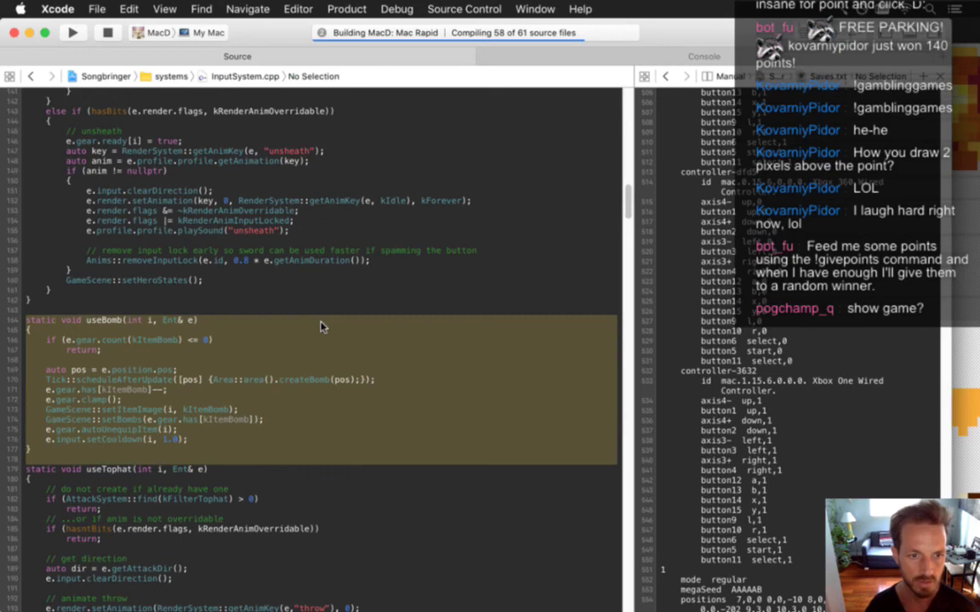
key("super+c")
key("Right")
key("super+v")
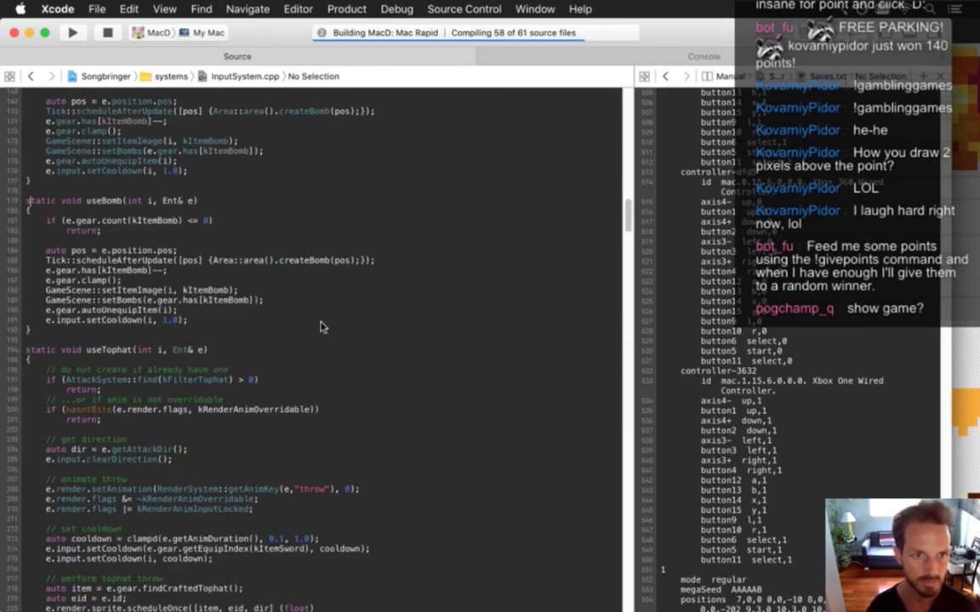
type("Super")
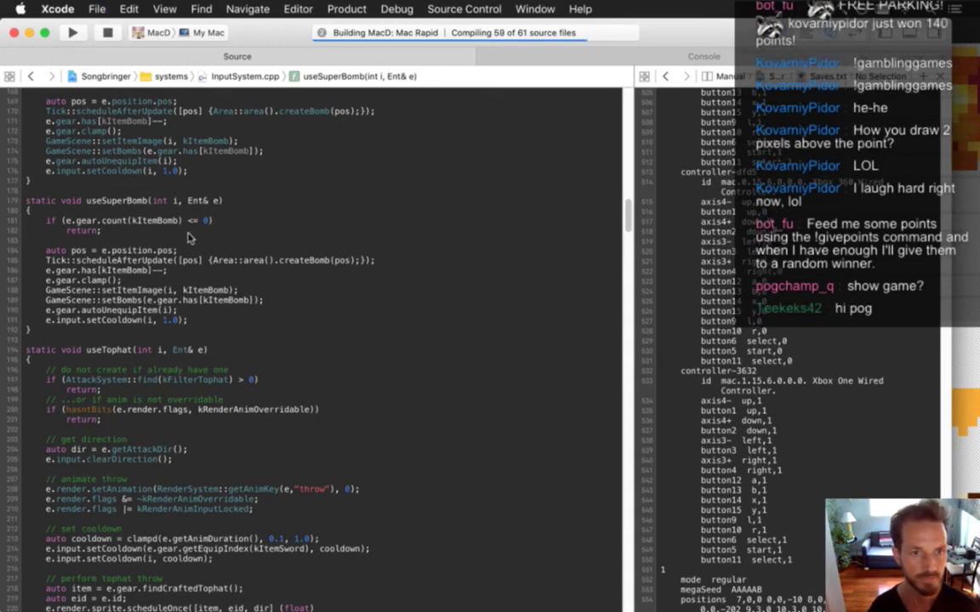
In useSuperBomb, use kItemSuperBomb for the count check and the decrement, and schedule createSuperBomb instead of createBomb
left_click(157, 221)
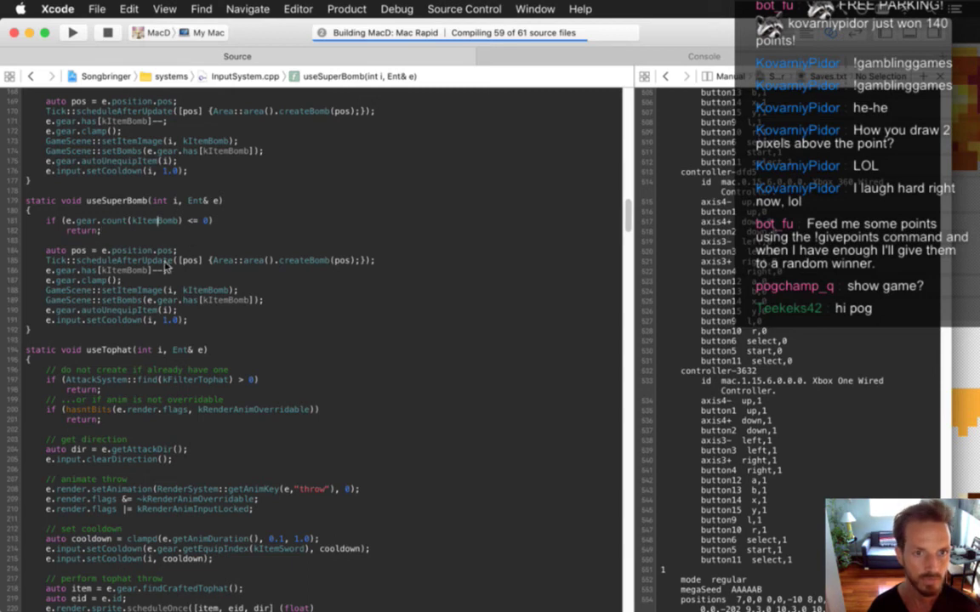
type("Super")
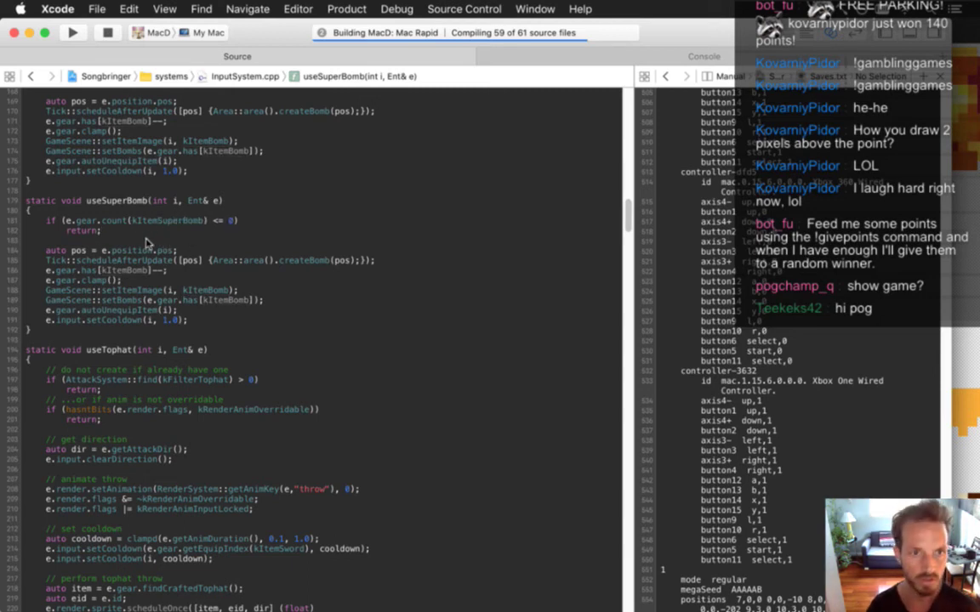
double_click(157, 221)
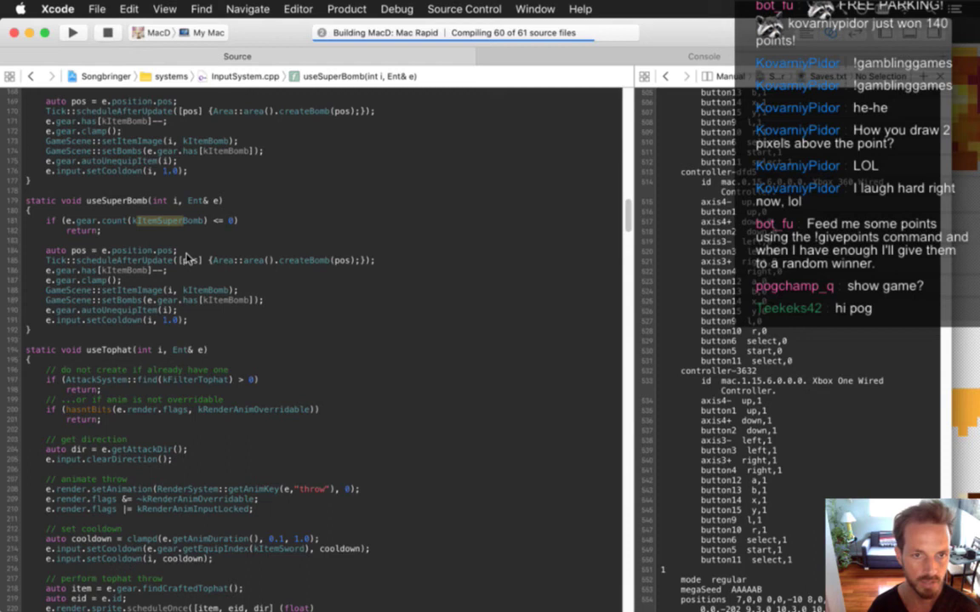
left_click(309, 260)
type("Super")
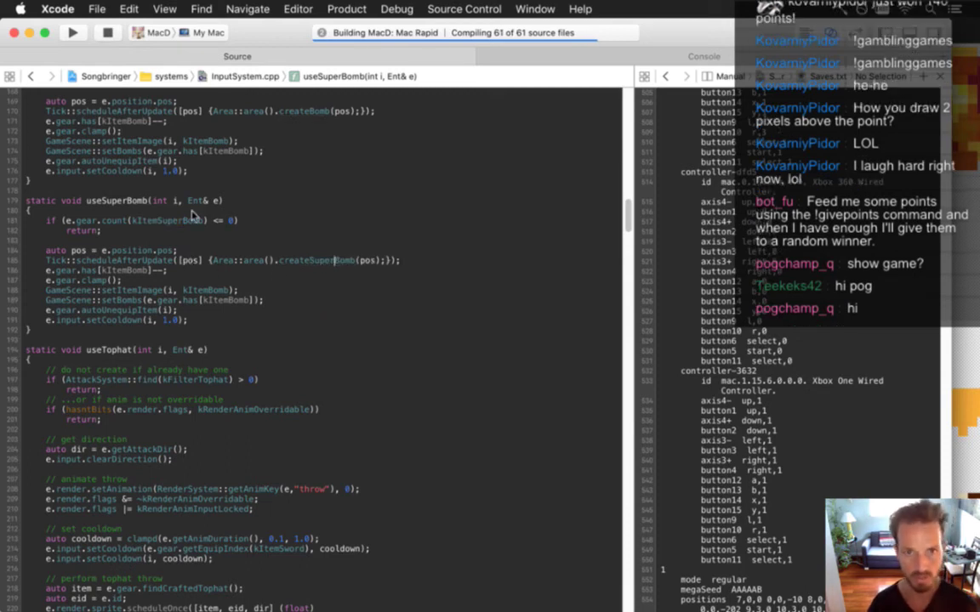
left_click(125, 270)
type("Super")
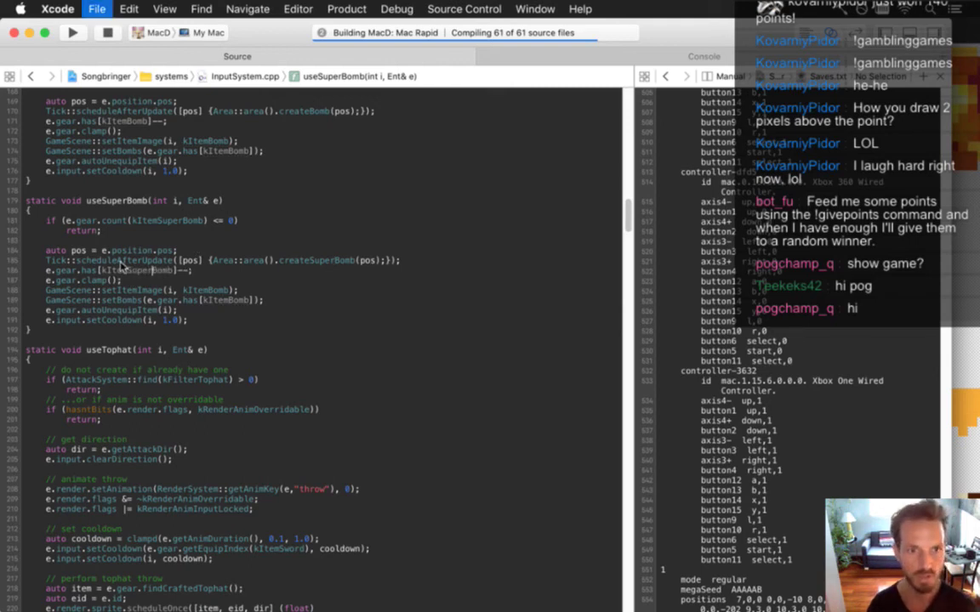
Change the item passed to GameScene::setItemImage in useSuperBomb to kItemSuperBomb
left_click(120, 294)
key("super+Left")
key("super+Left")
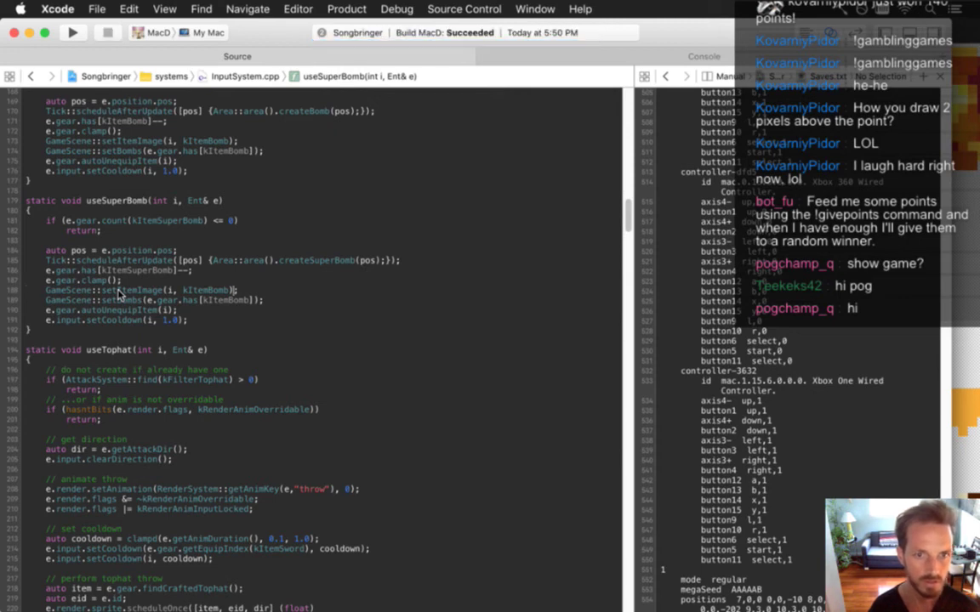
key("Left")
key("Left")
key("Left")
key("Left")
type("Super")
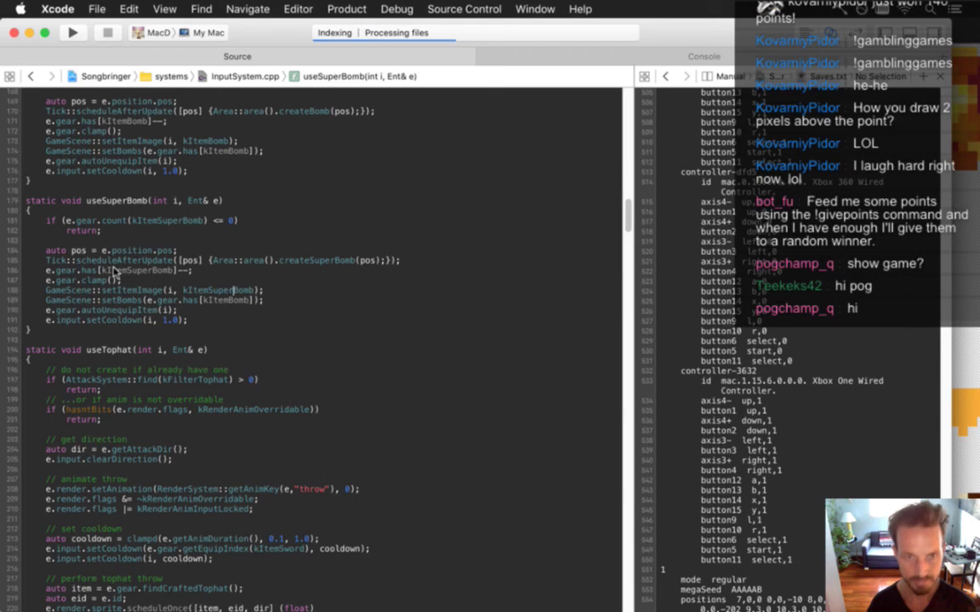
Delete the GameScene::setBombs line from useSuperBomb
key("shift+Down")
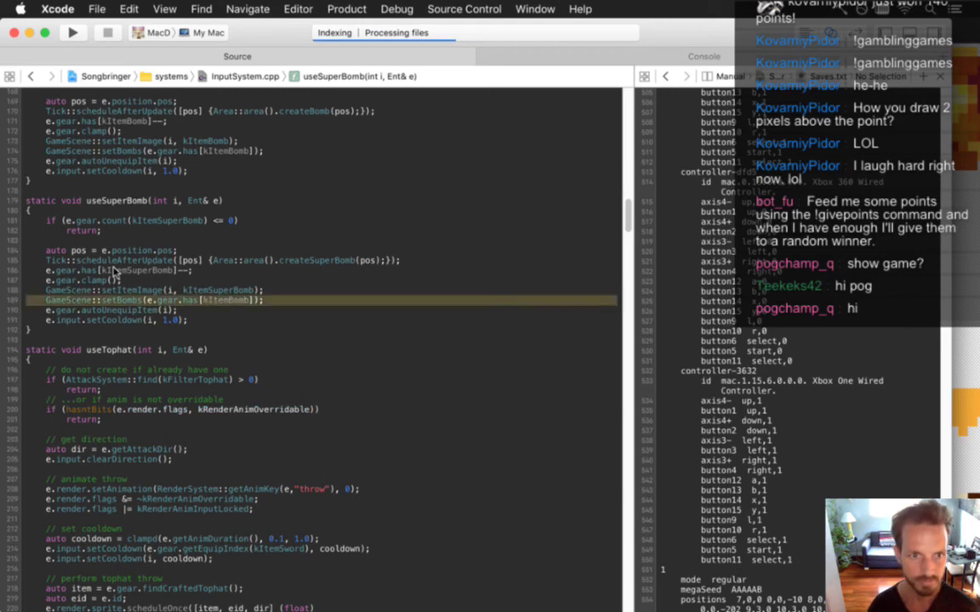
key("BackSpace")
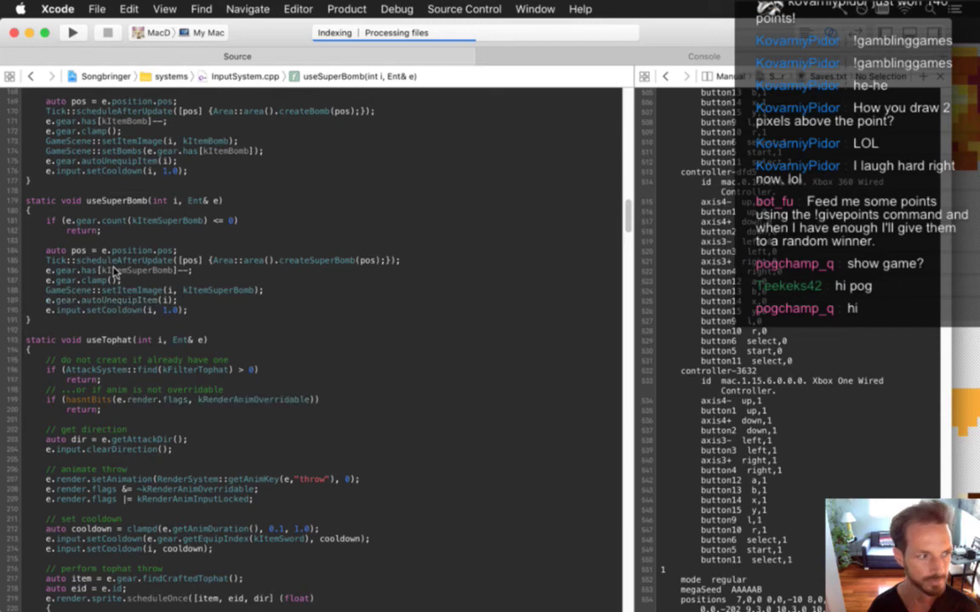
left_click(194, 251)
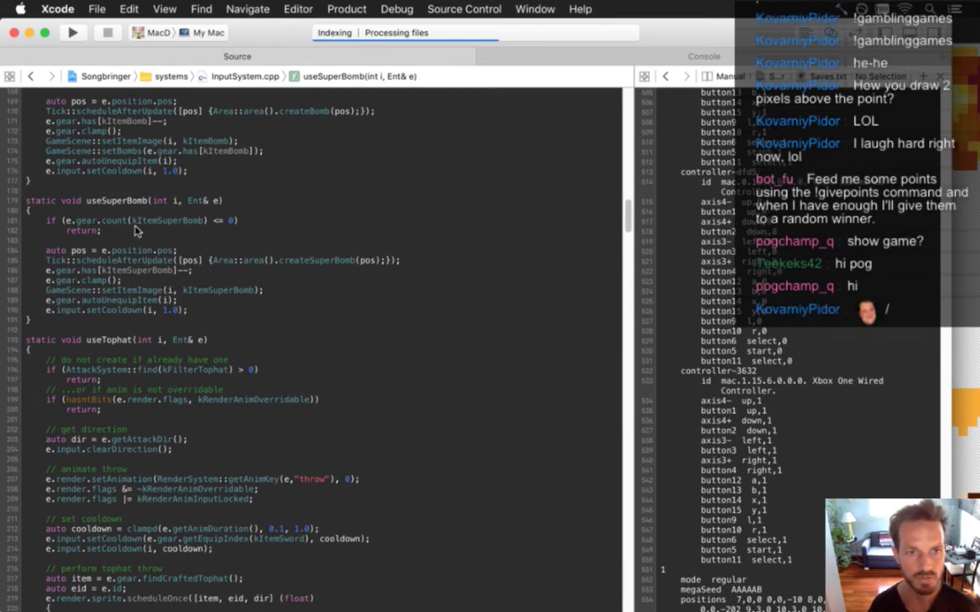
Duplicate the (kItemBomb, useBomb) entry of the kUseItemFuncs map onto its own line below the existing bomb entries
scroll(134, 231, "down", 20)
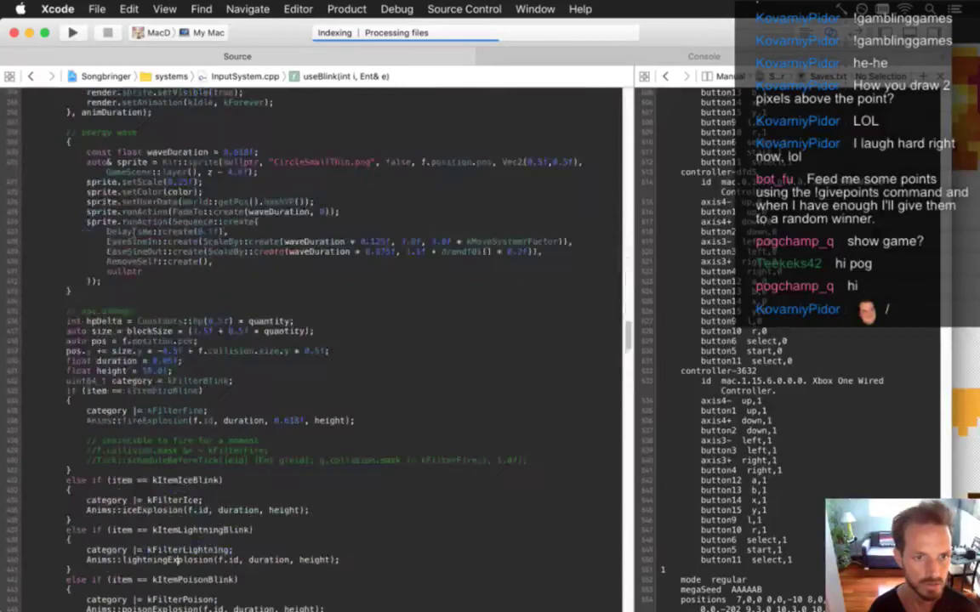
scroll(134, 232, "down", 20)
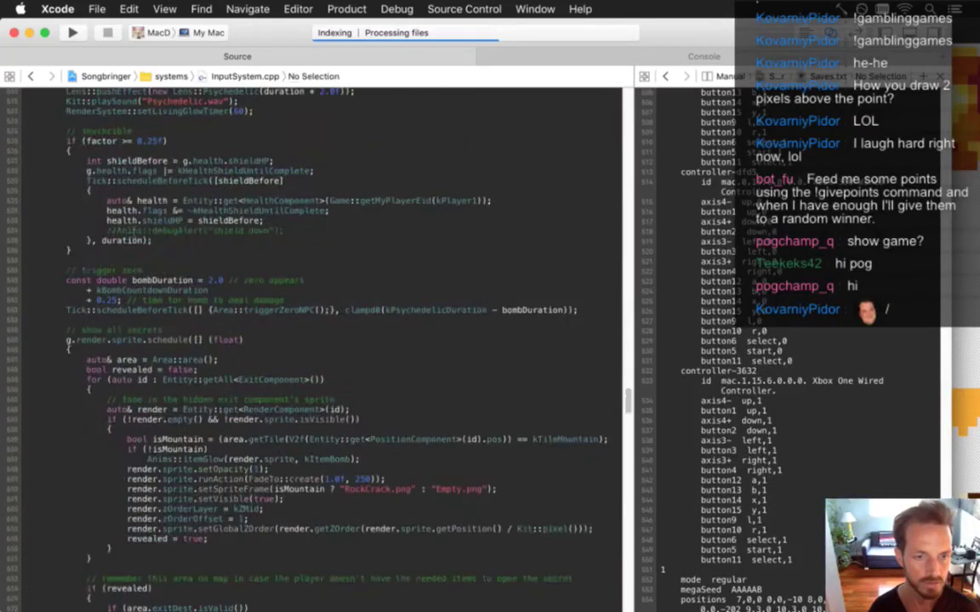
scroll(134, 230, "down", 20)
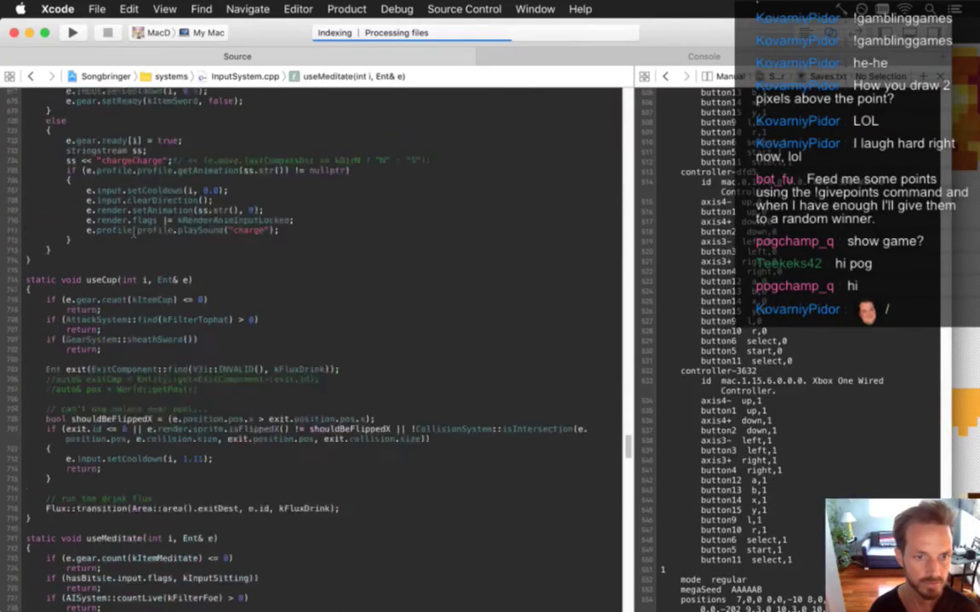
scroll(134, 230, "down", 20)
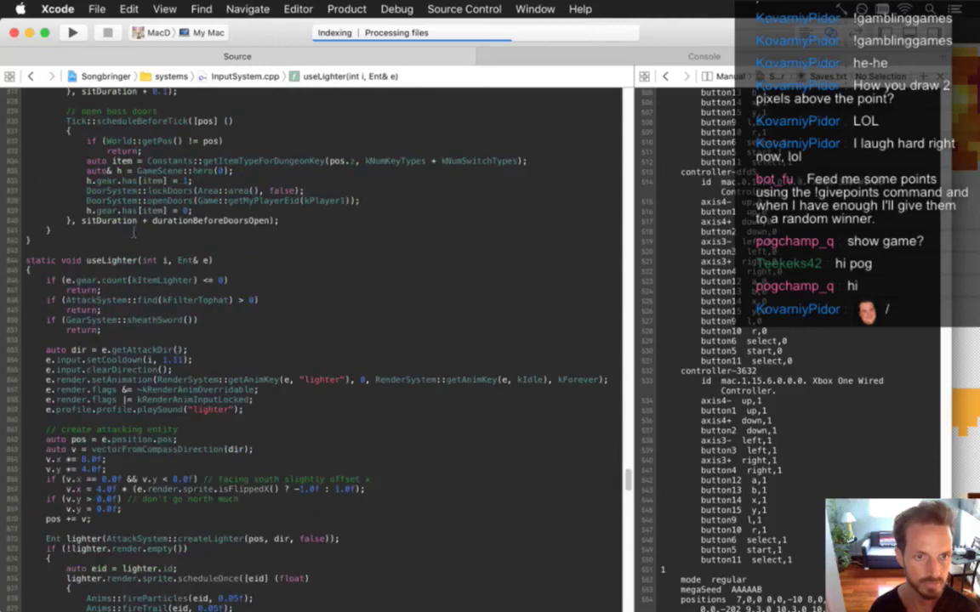
scroll(134, 230, "down", 20)
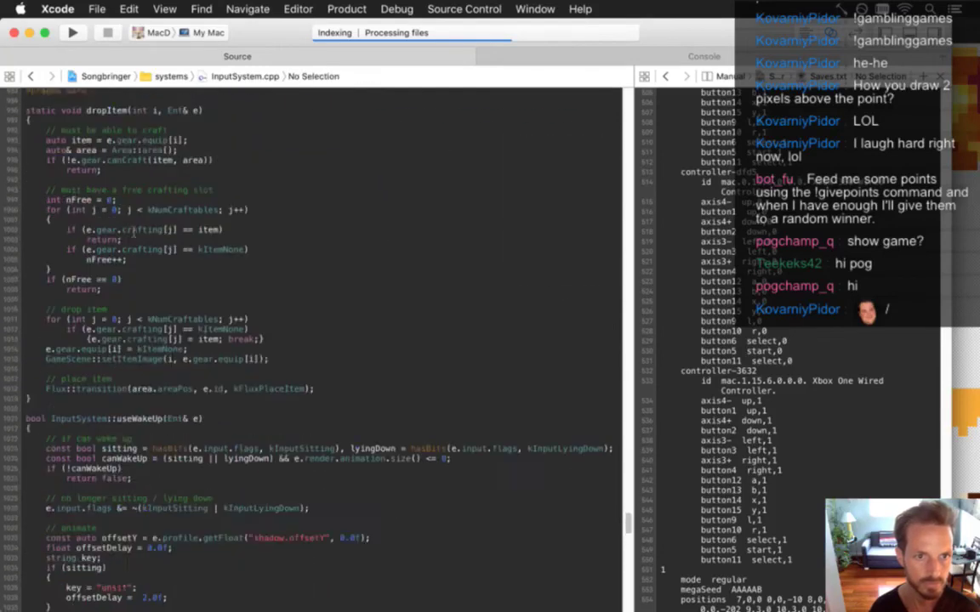
scroll(132, 231, "down", 15)
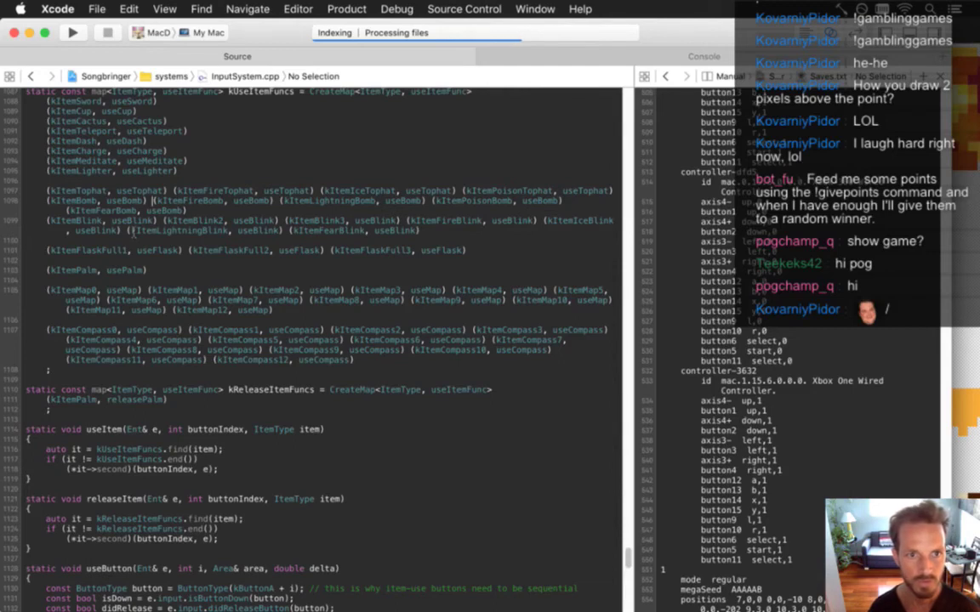
key("shift+Left")
key("shift+Left")
key("shift+Left")
key("shift+Left")
key("shift+Left")
key("shift+Left")
key("shift+Left")
key("shift+Left")
key("shift+Left")
key("shift+Left")
key("shift+Left")
key("shift+Left")
key("shift+Left")
key("shift+Left")
key("shift+Left")
key("shift+Left")
key("shift+Left")
key("shift+Left")
key("shift+Left")
key("shift+Left")
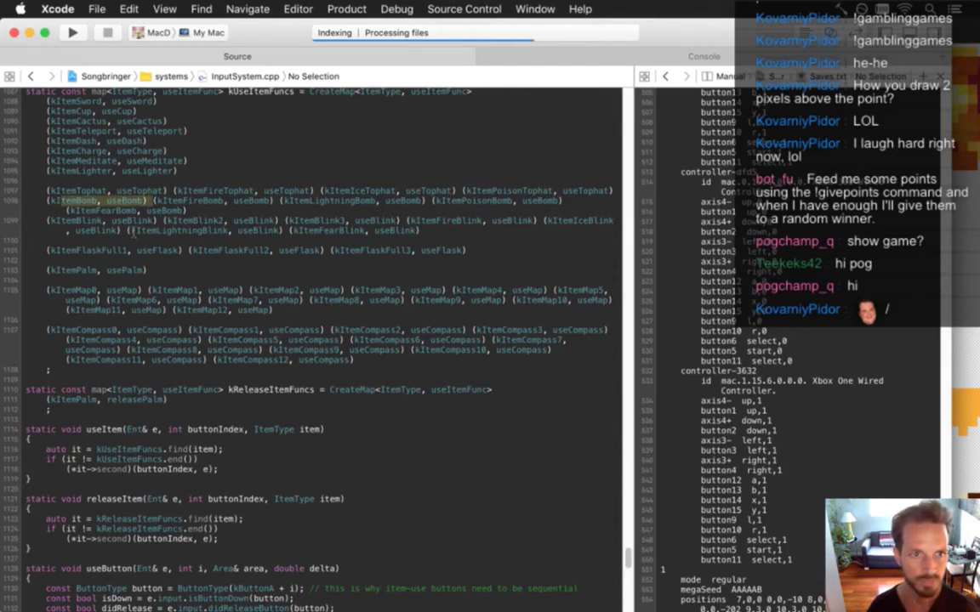
key("super+c")
key("Down")
key("Return")
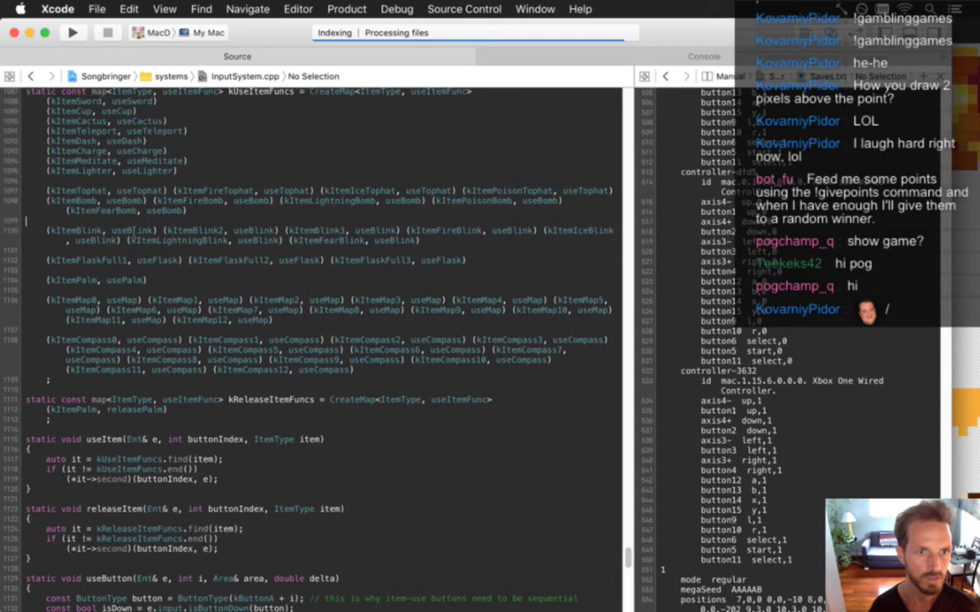
key("super+v")
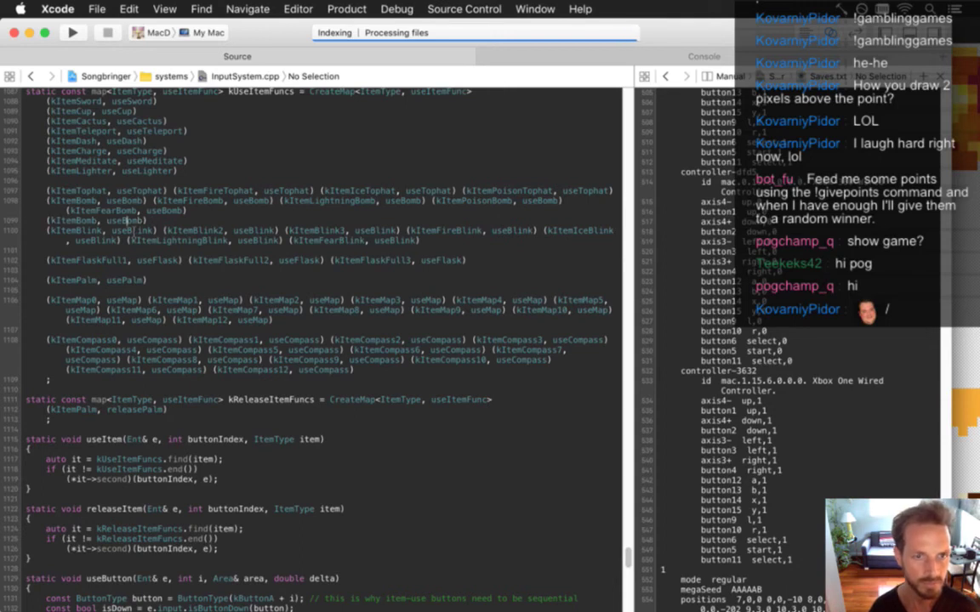
Change the duplicated kUseItemFuncs entry to (kItemSuperBomb, useSuperBomb)
key("Right")
key("Right")
key("Right")
key("Right")
key("Right")
type("Super")
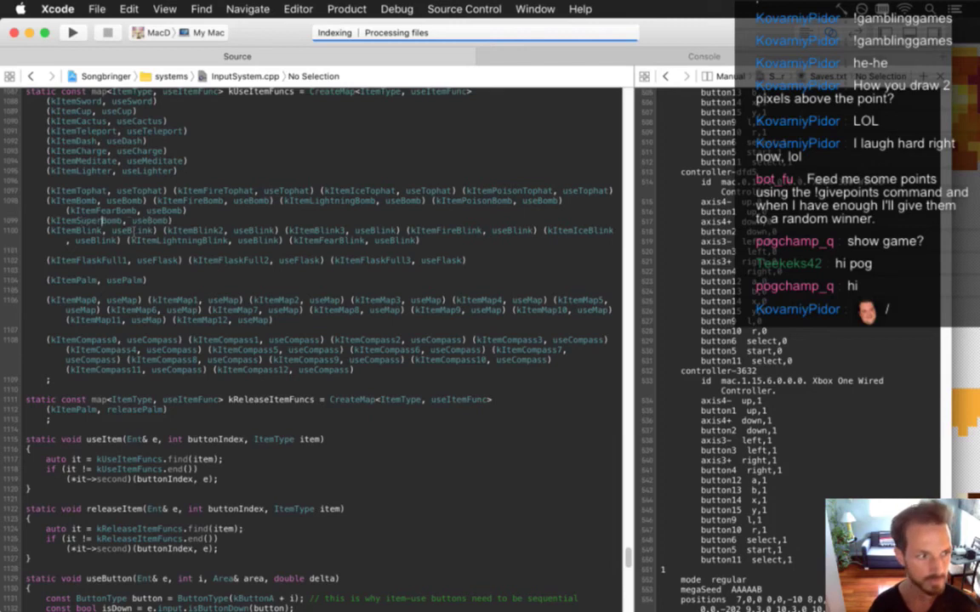
key("Right")
key("Right")
key("Right")
key("Right")
key("Right")
key("Right")
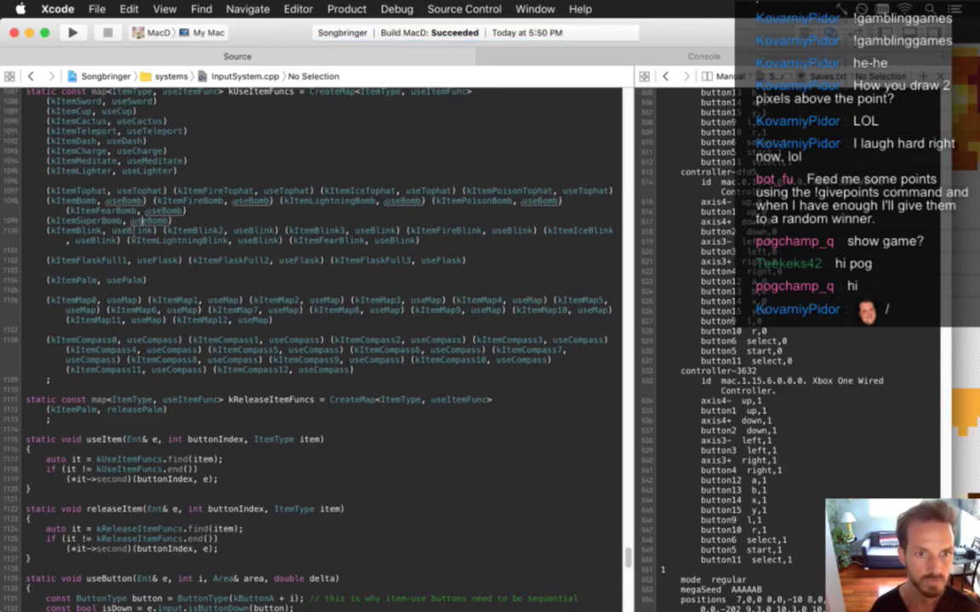
type("Super")
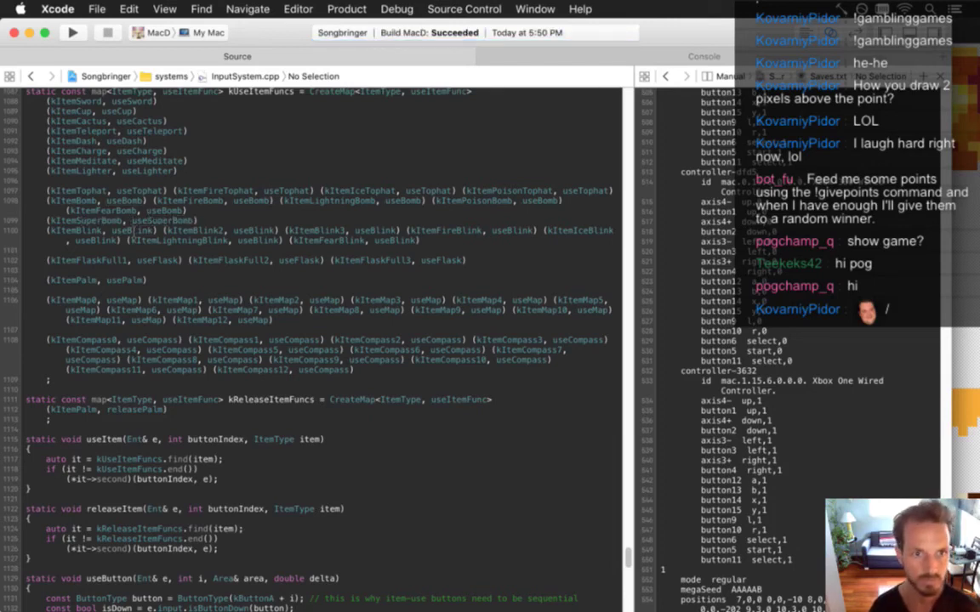
key("super+r")
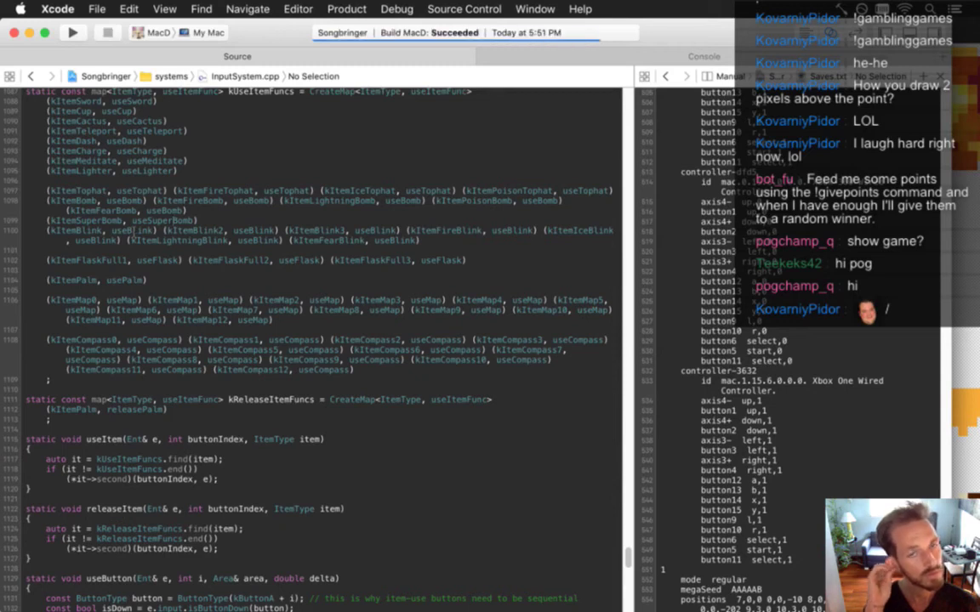
key("super+r")
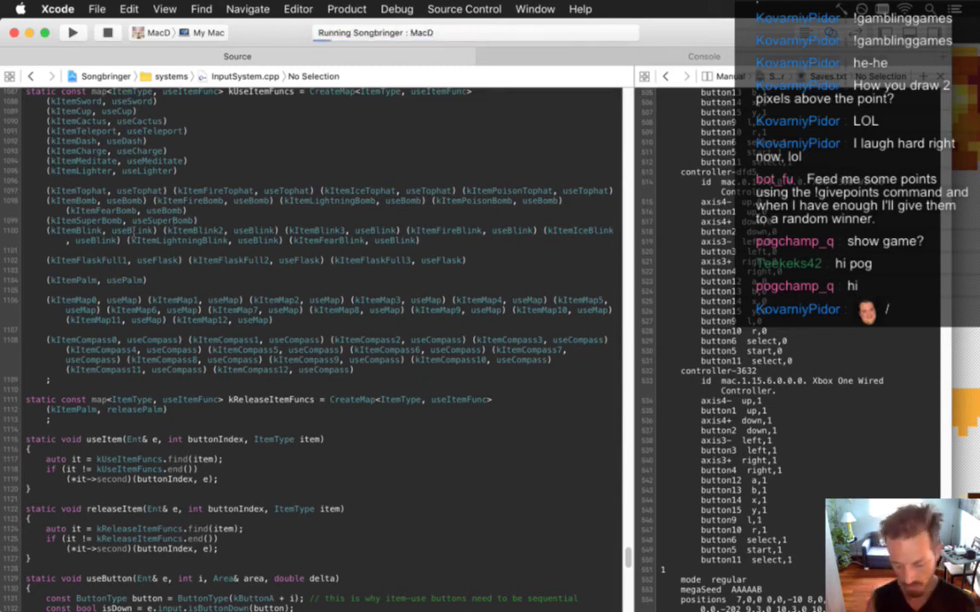
left_click(109, 37)
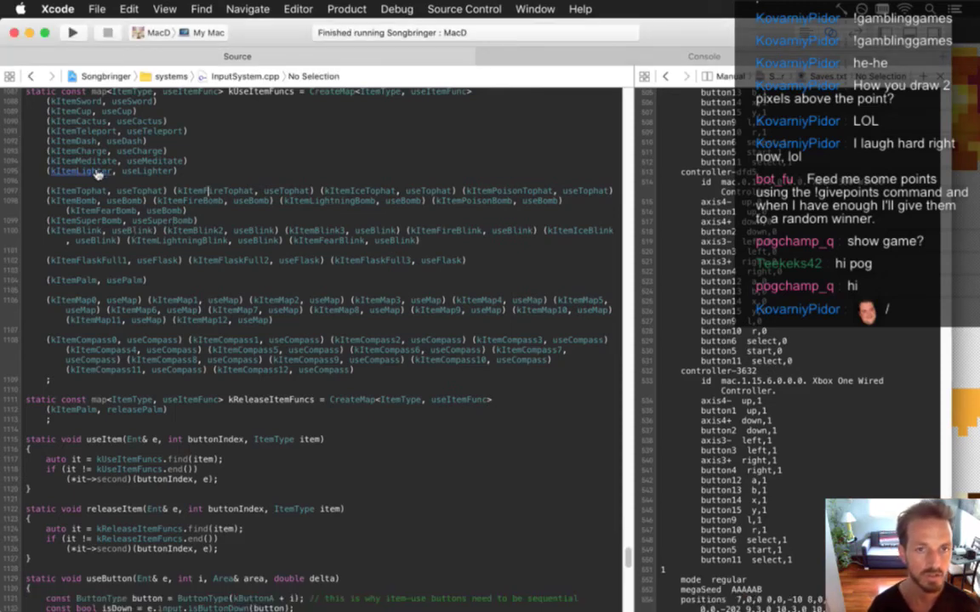
Open the SuperBomb.txt weapon file, change its profile attribute to SuperBomb and save the file
key("super+shift+o")
type("superbomb")
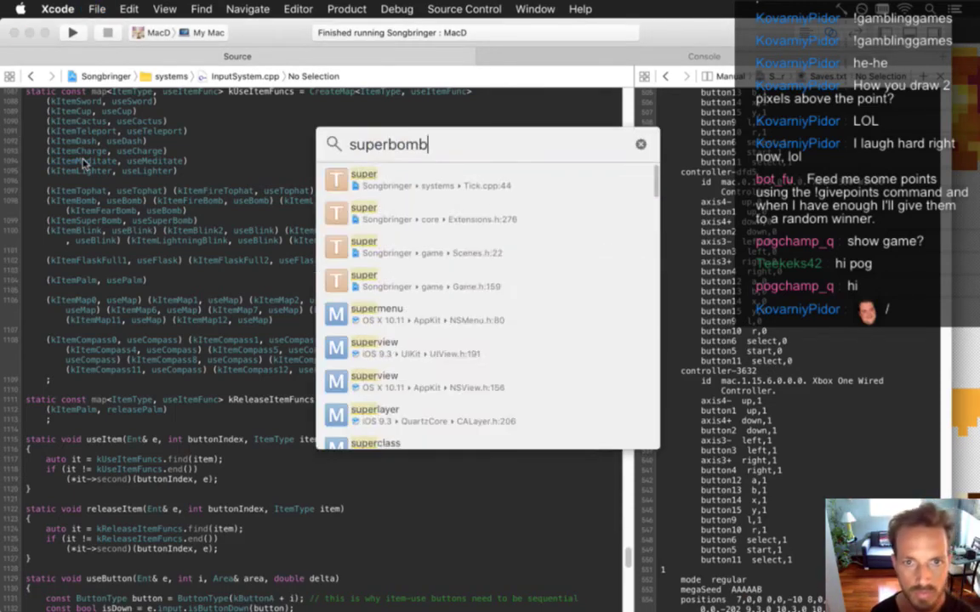
key("Return")
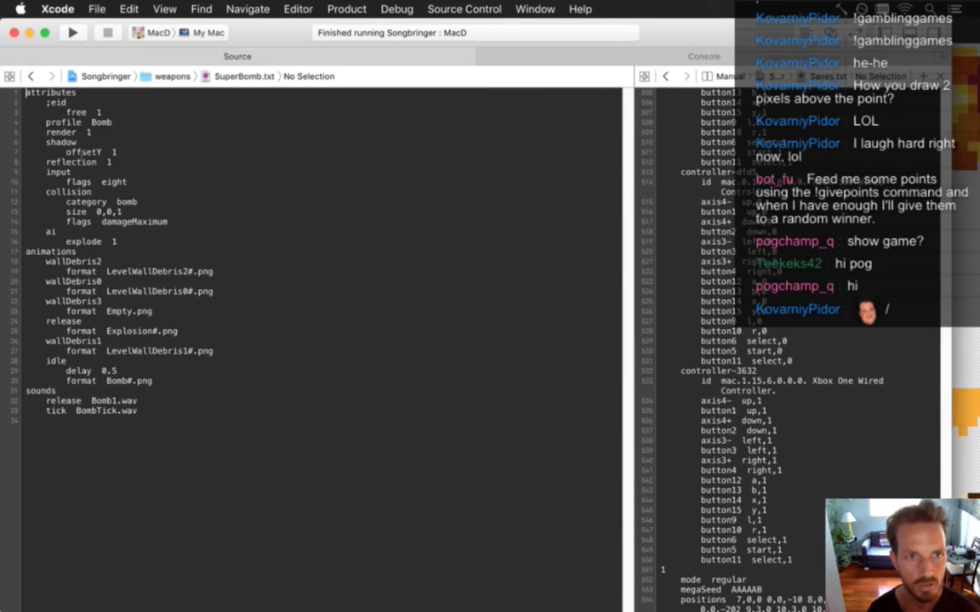
left_click(92, 124)
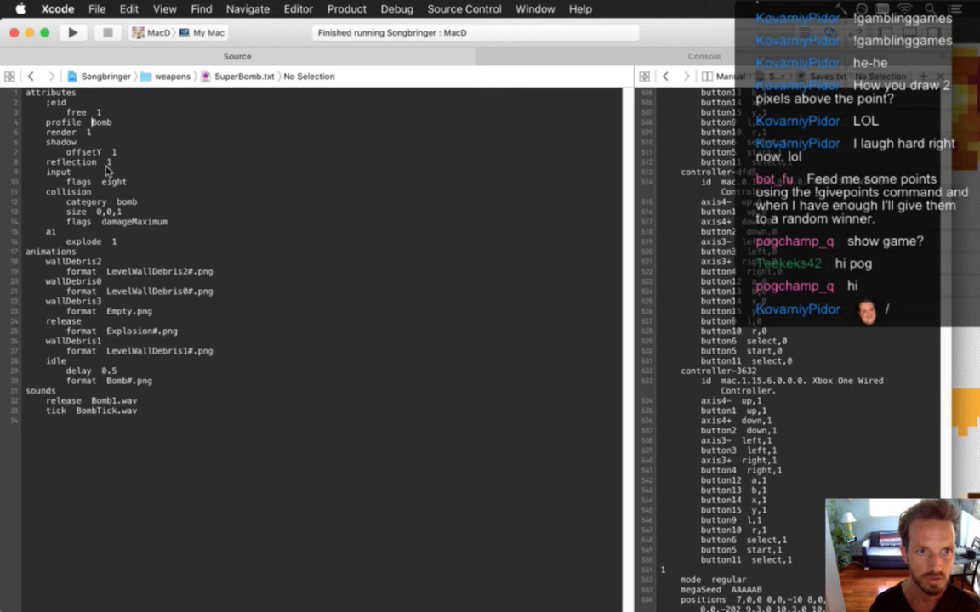
type("Super")
key("super+s")
Move the idle animation block, including its delay and format lines, to the start of the animations section
key("Down")
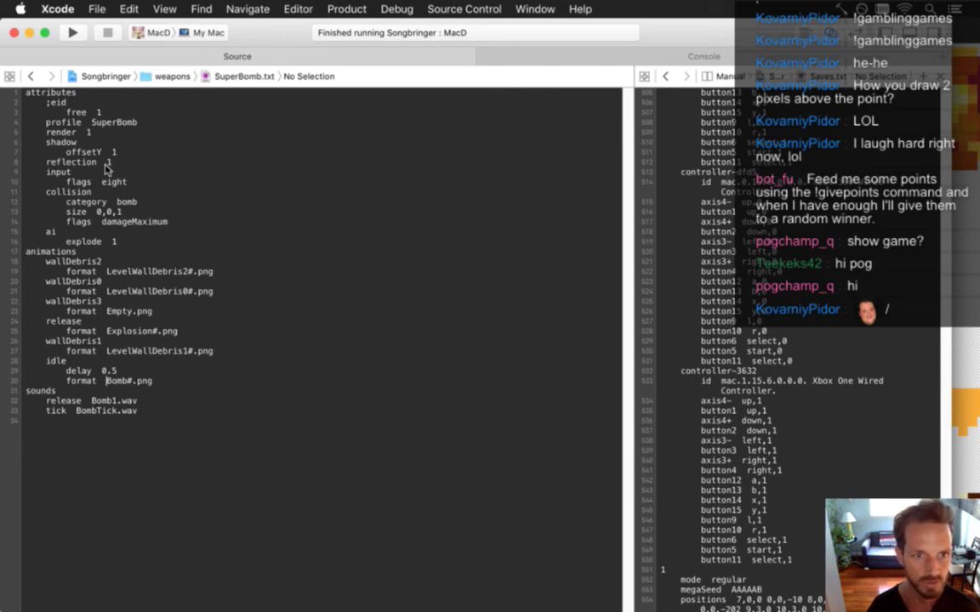
key("shift+Down")
key("shift+Down")
key("shift+Down")
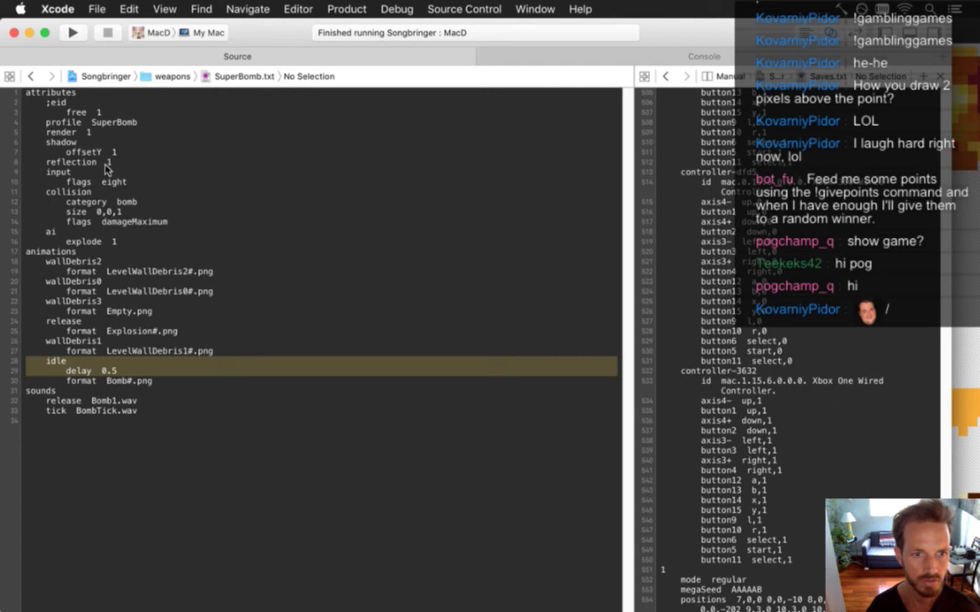
key("BackSpace")
key("super+z")
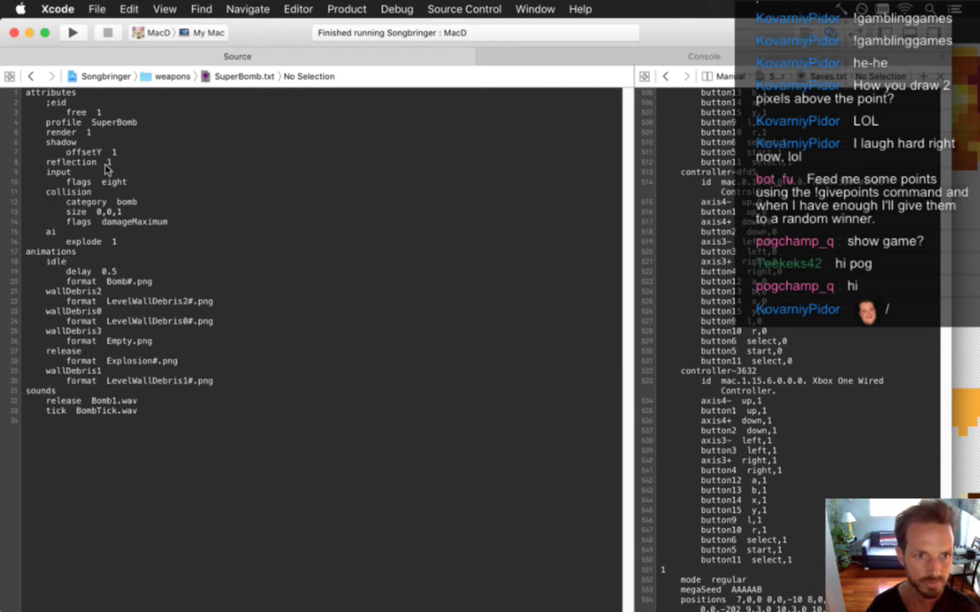
Set the idle animation's format to ItemSuperBomb.png and rebuild the project
type("ItemSuper")
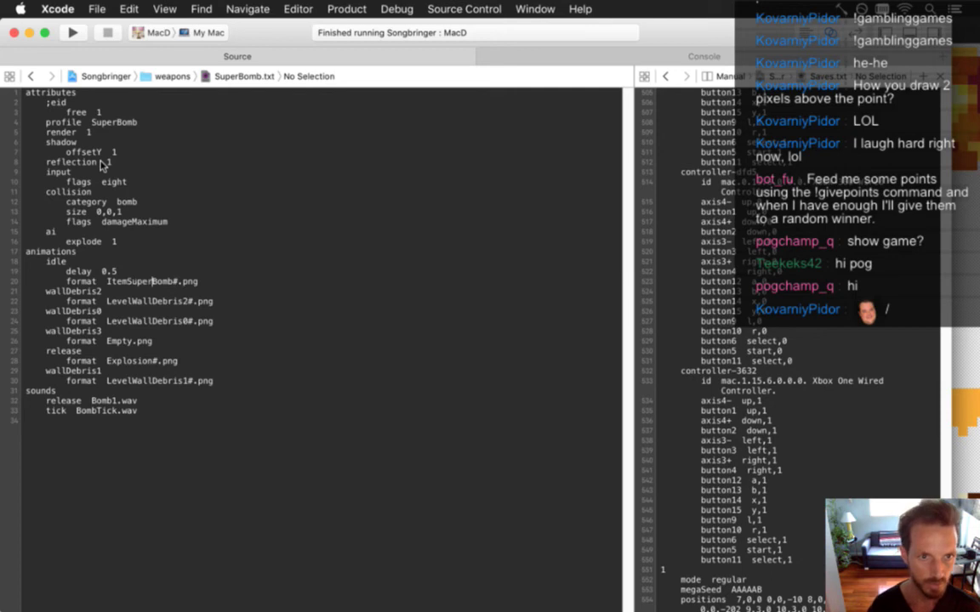
key("Delete")
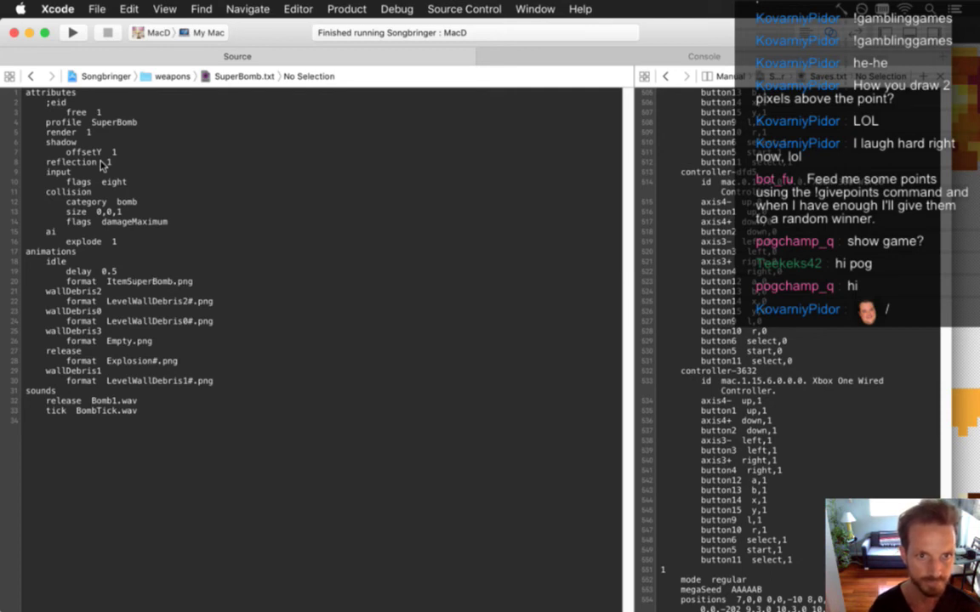
key("super+b")
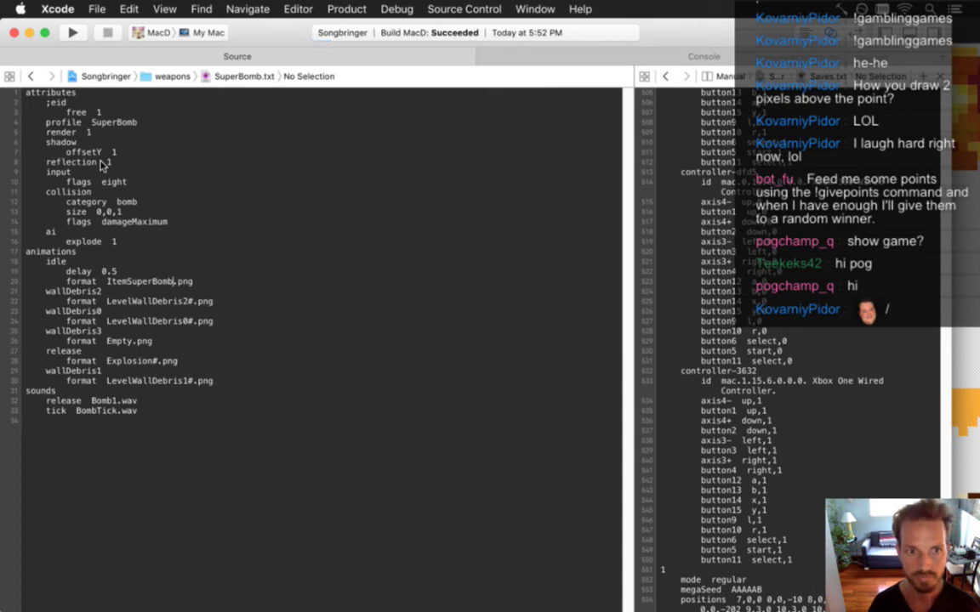
Run the game, place a super bomb in front of the glowing altar and move the hero clear of the blast
key("super+r")
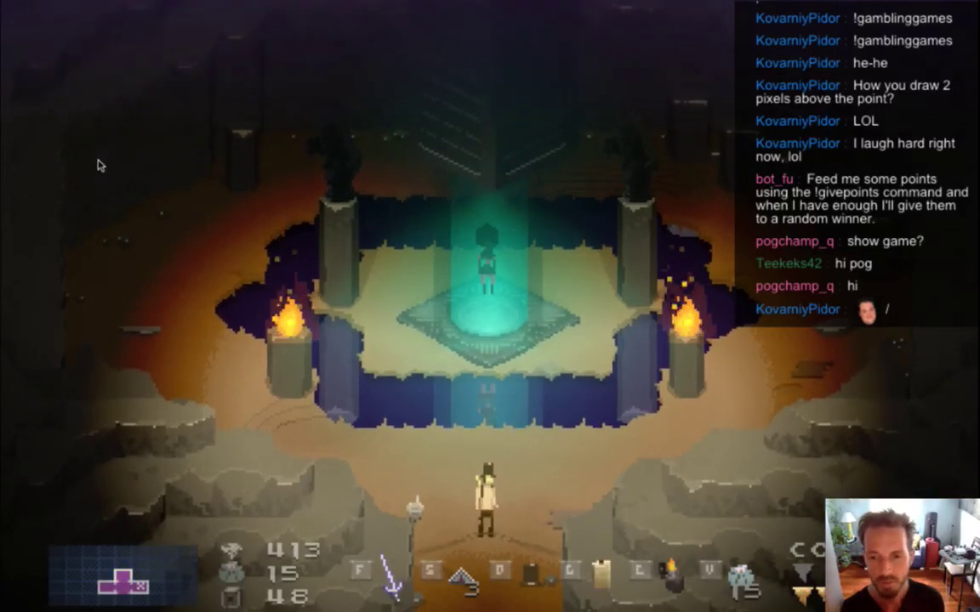
key("Up")
key("Right")
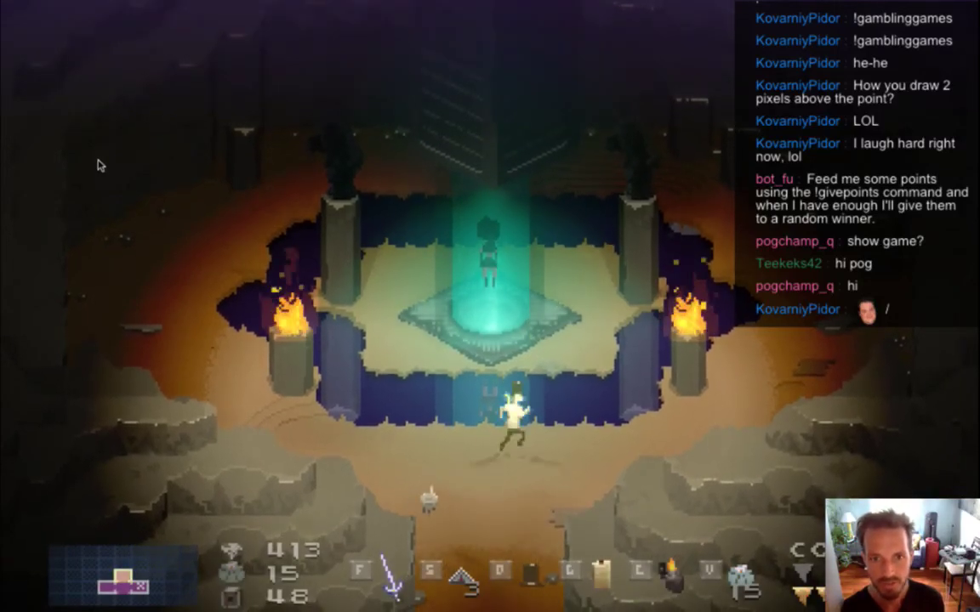
key("Left")
key("Down")
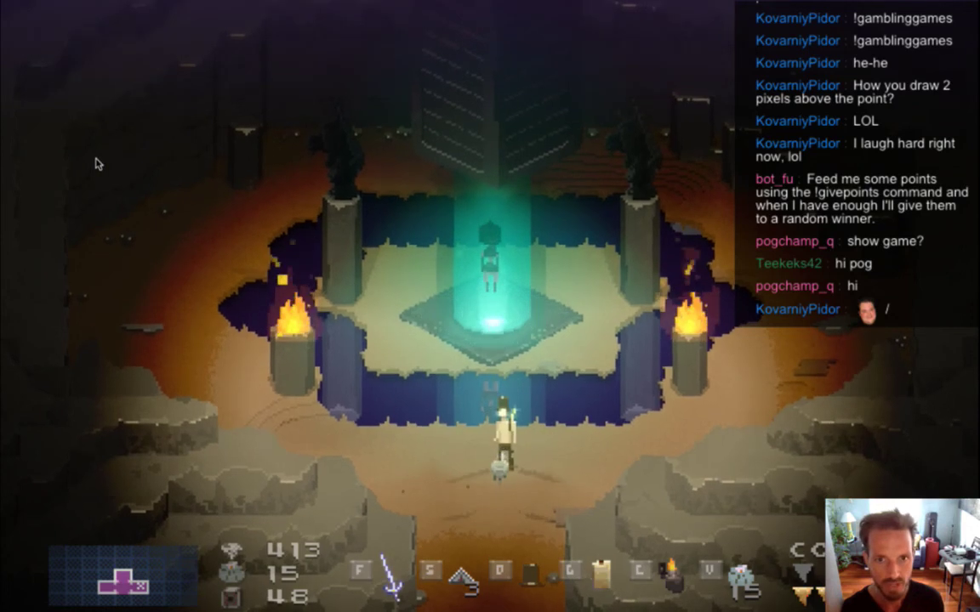
key("Down")
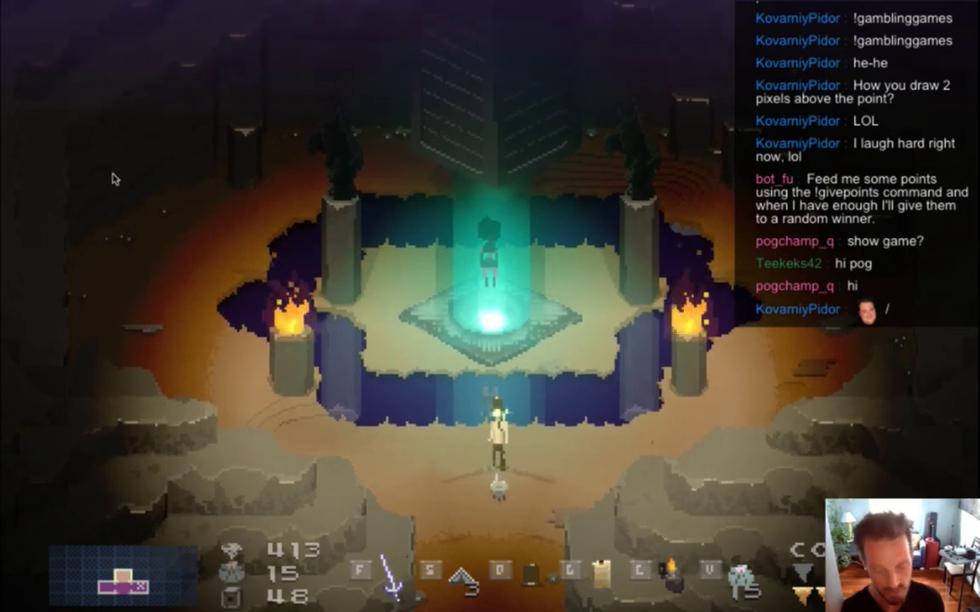
key("Left")
key("s")
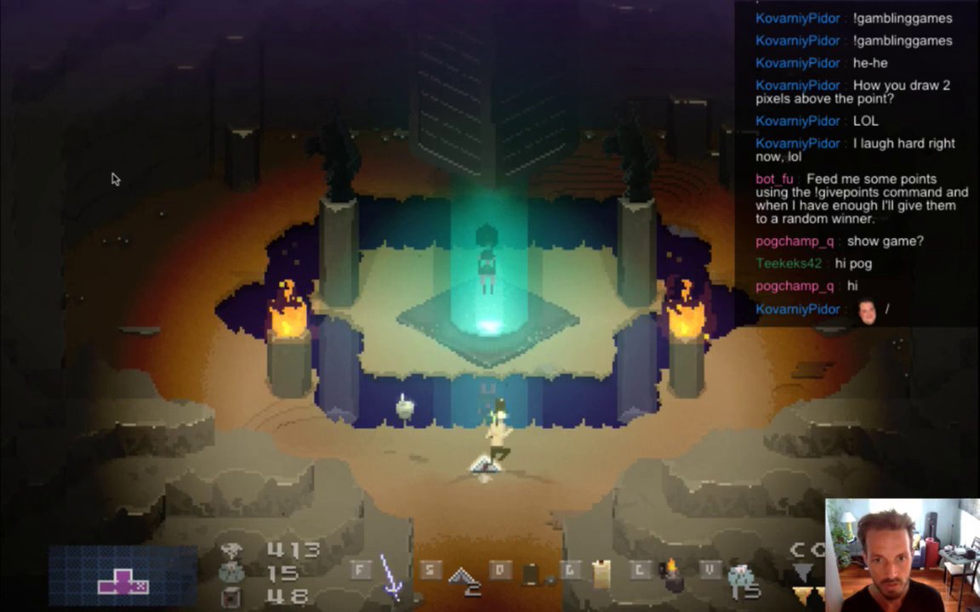
key("Right")
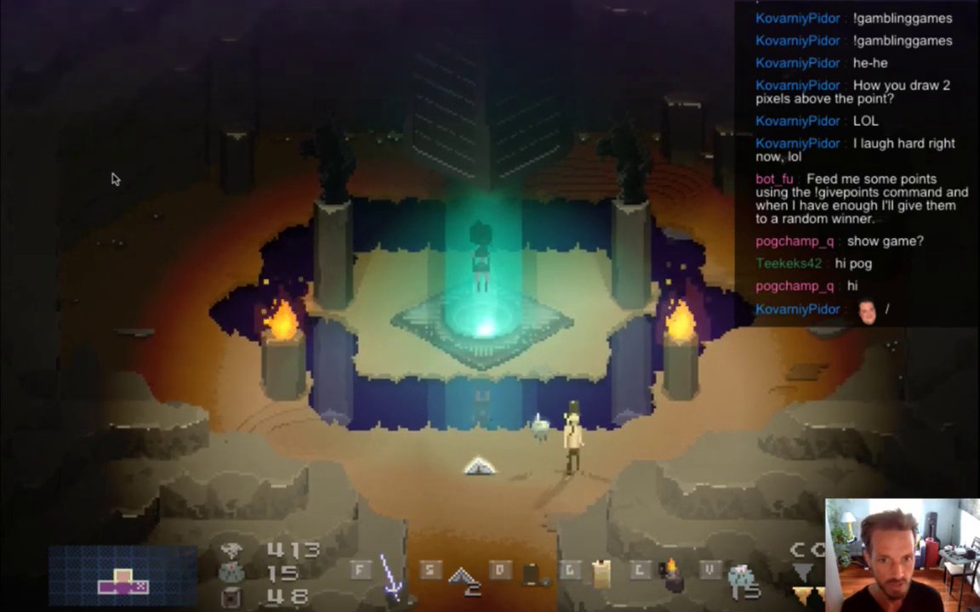
key("Right")
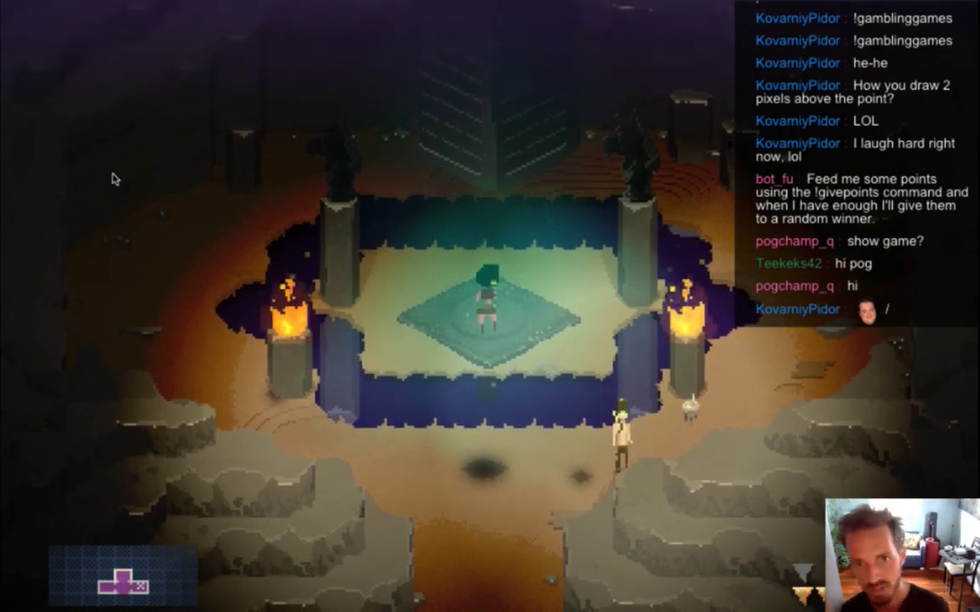
Advance through the altar character's dialogue until it closes
key("Left")
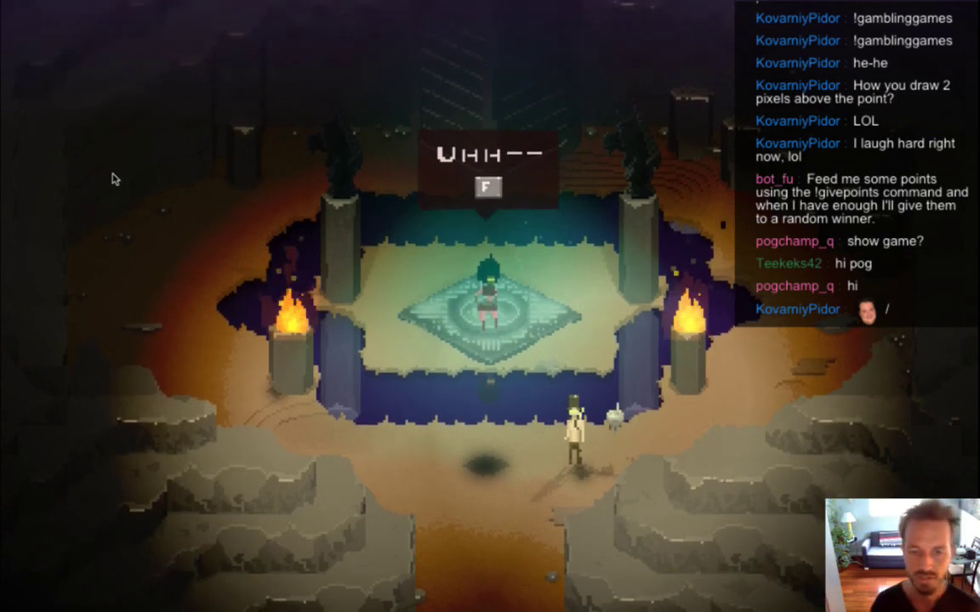
key("f")
key("f")
key("f")
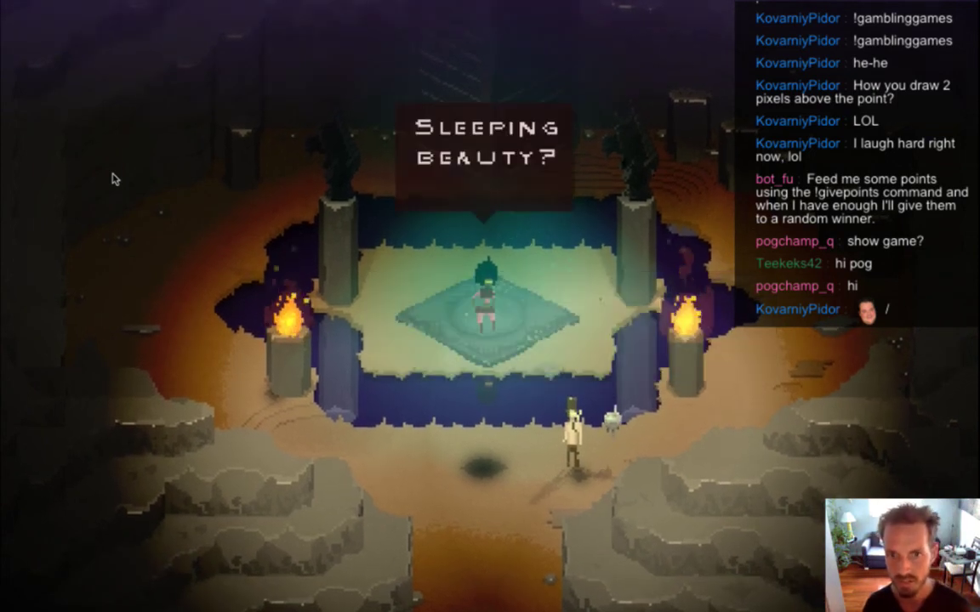
key("f")
key("a")
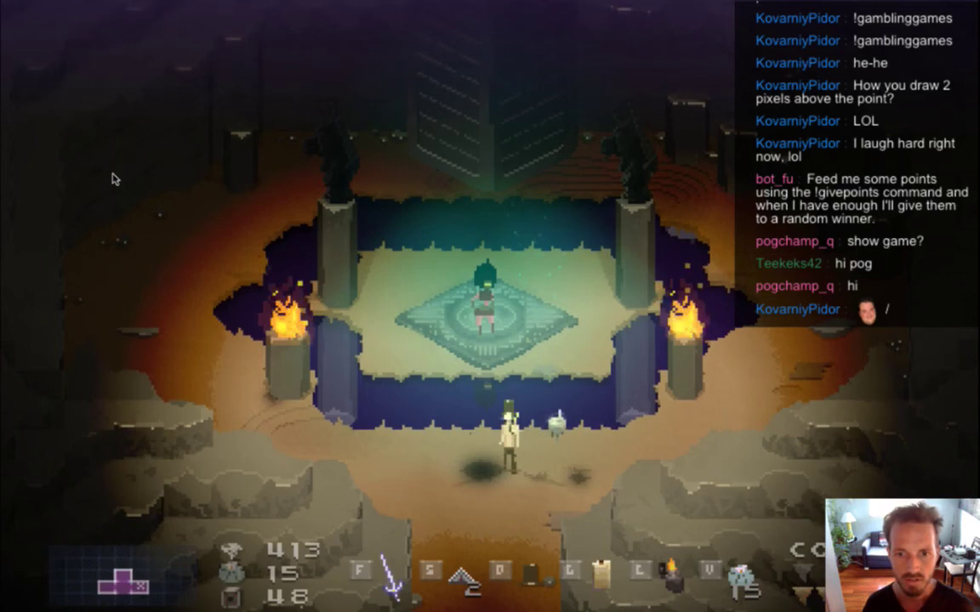
Leave and re-enter the altar area, then check the hero's inventory screen
key("s")
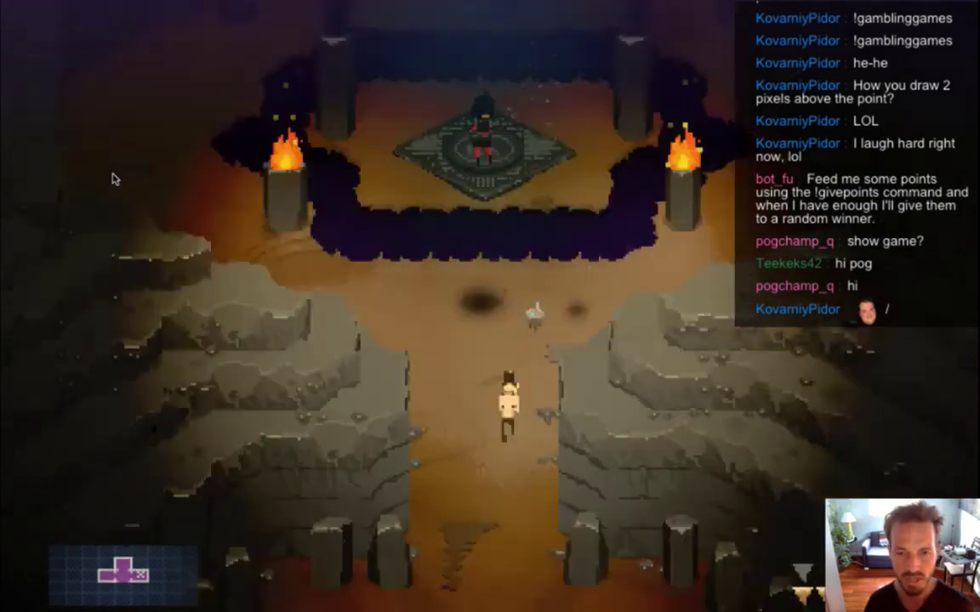
key("Up")
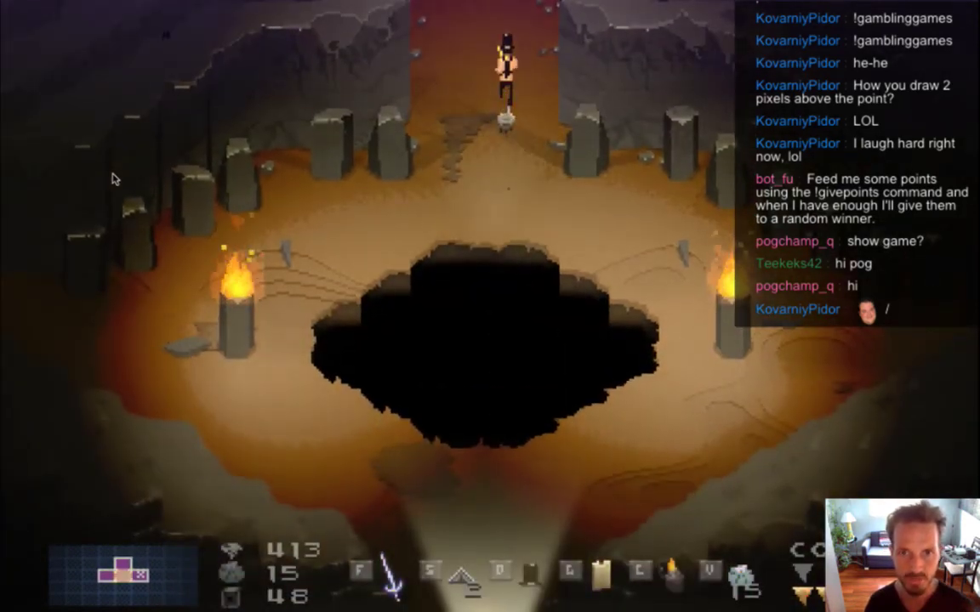
key("Left")
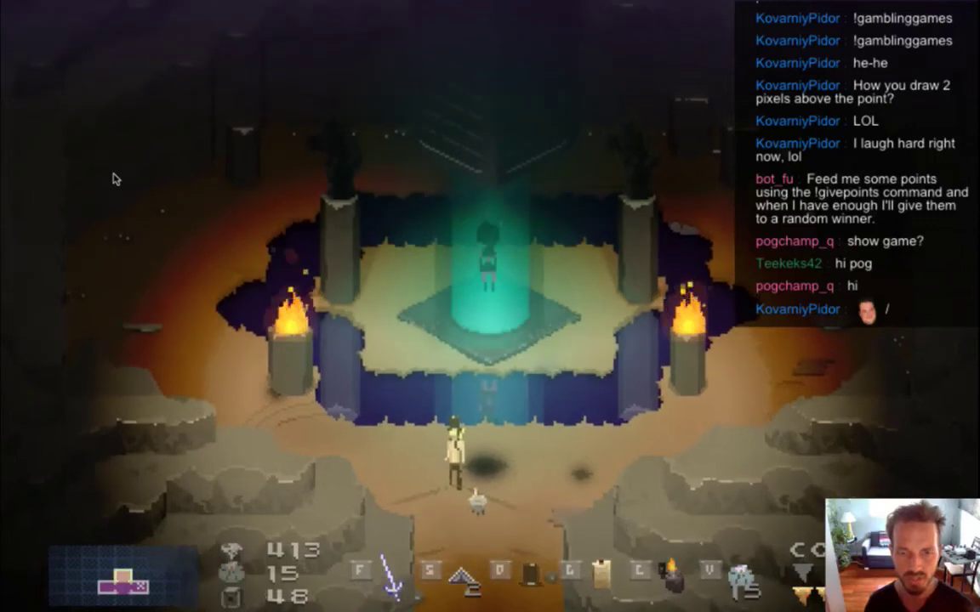
key("Tab")
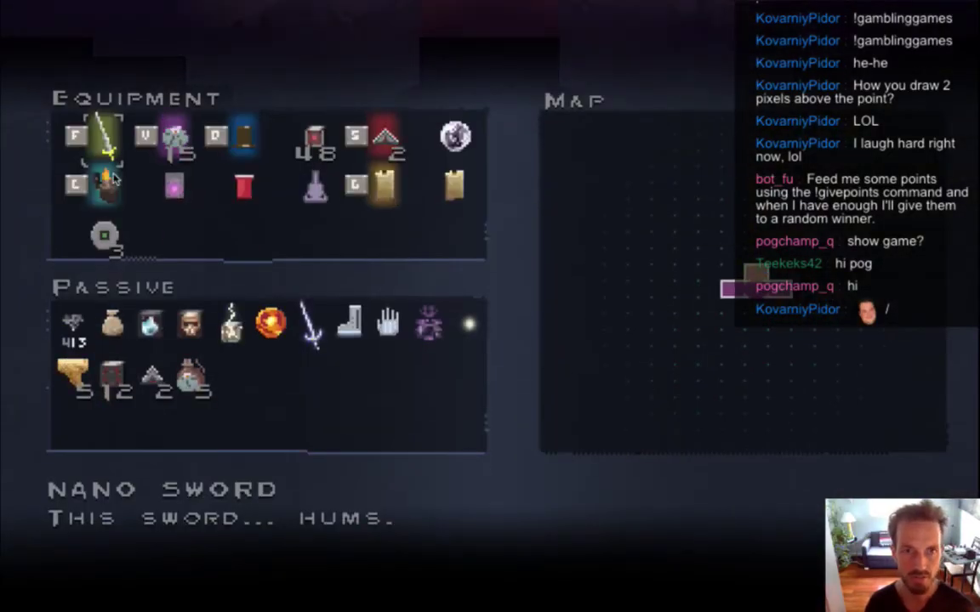
key("Tab")
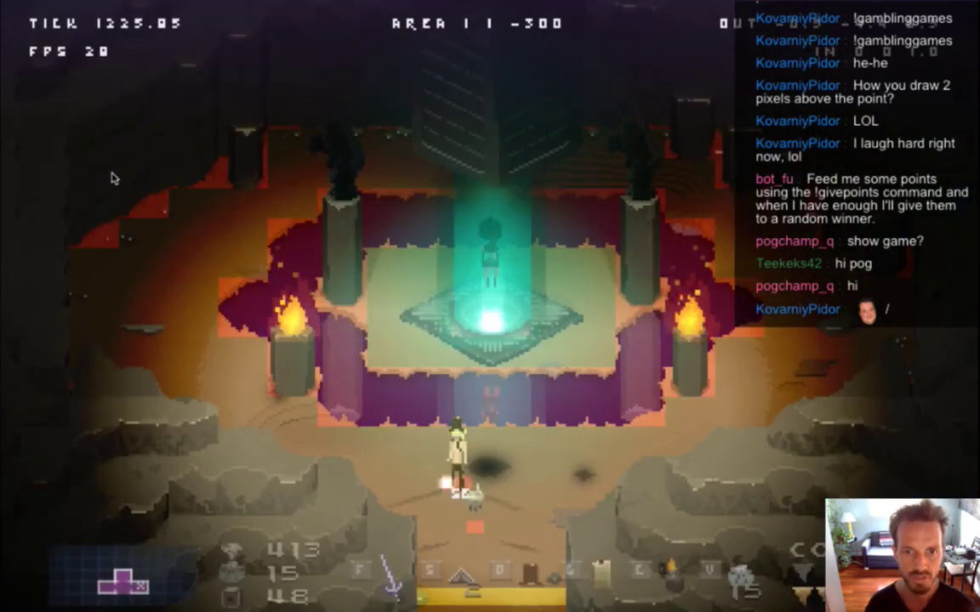
Place a second super bomb in front of the altar with the debug overlay shown, move clear, and quit the game
key("s")
key("Right")
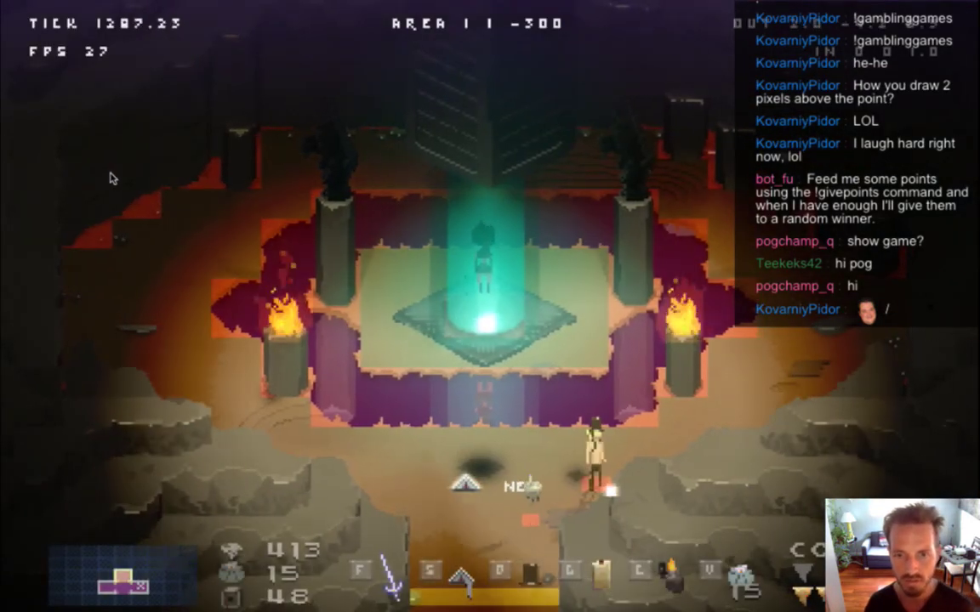
key("d")
key("Right")
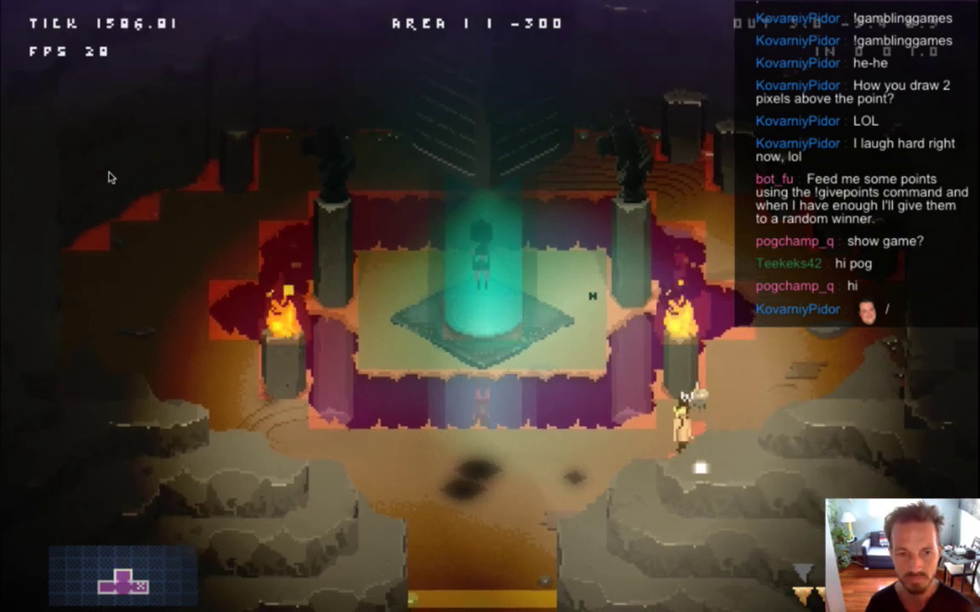
key("super+q")
Return to InputSystem.cpp and jump from the kUseItemFuncs entry to the useSuperBomb definition
left_click(158, 252)
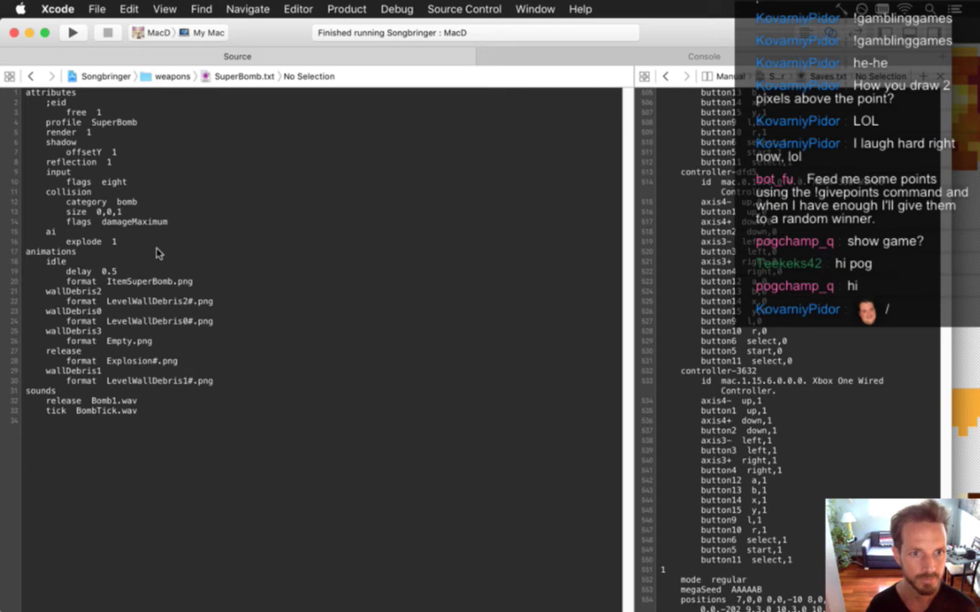
left_click(31, 77)
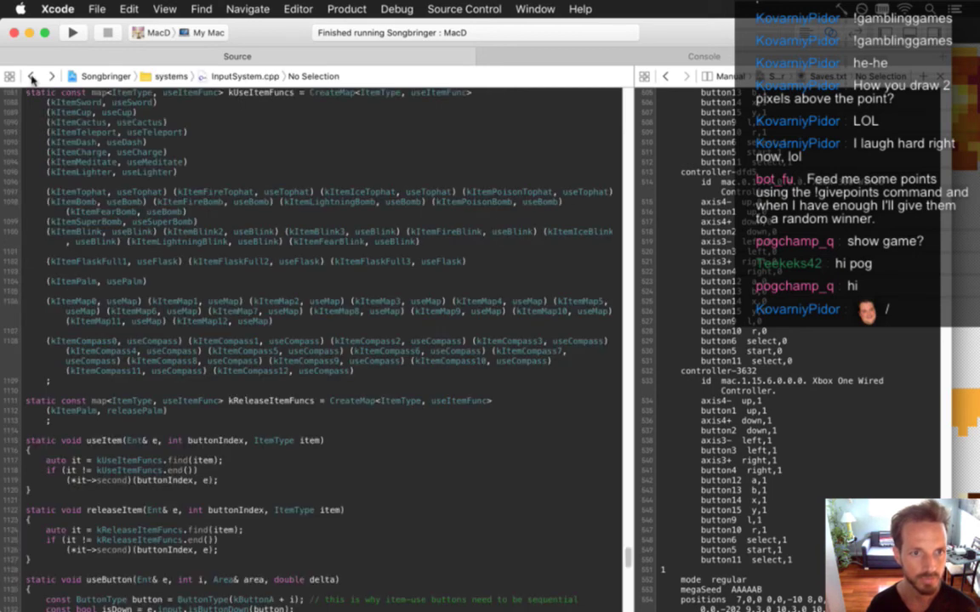
left_click(153, 221, "super")
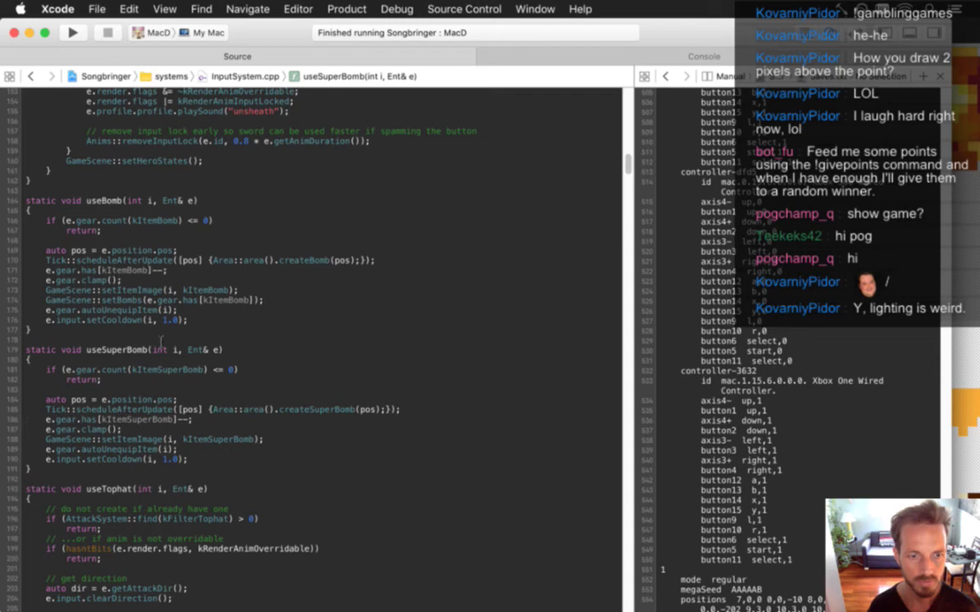
Look up superbomb in the project and open the SuperBomb.txt weapon file
key("cmd+shift+o")
type("superbomb")
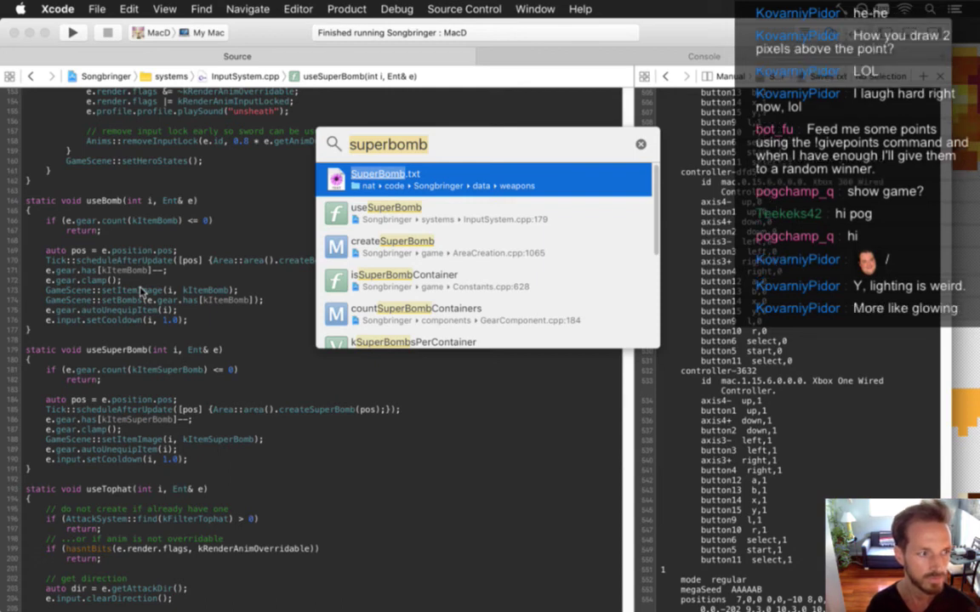
key("Escape")
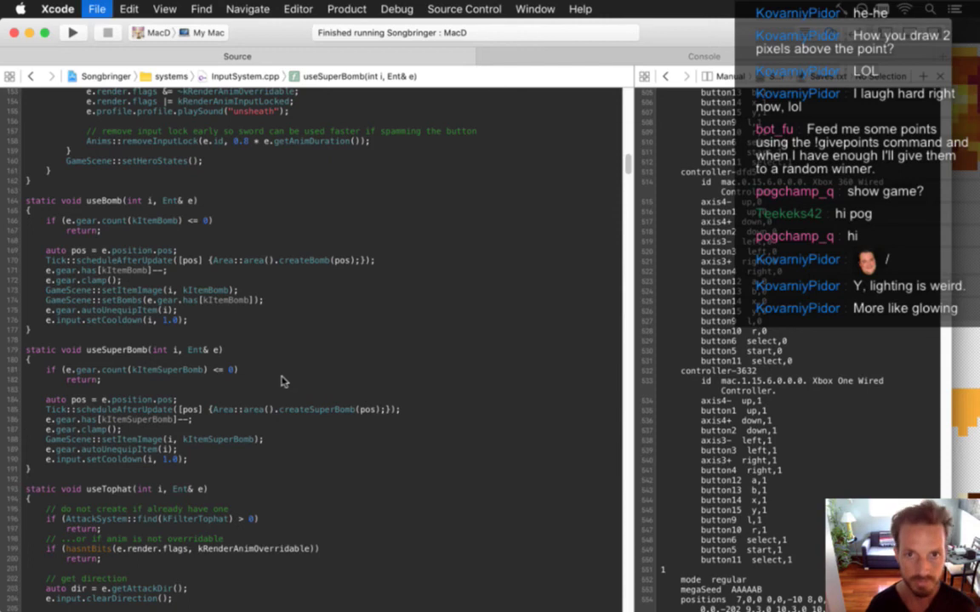
key("super+shift+o")
key("Return")
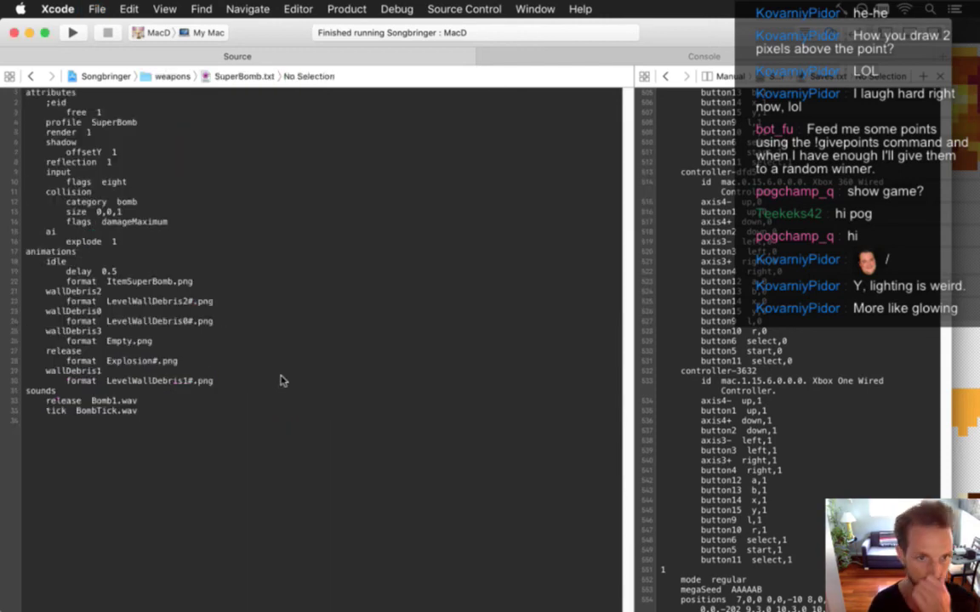
Review the animation entries in SuperBomb.txt, especially the idle animation's delay and sprite format
key("Up")
key("Up")
key("Up")
key("Up")
key("Up")
key("Up")
key("Up")
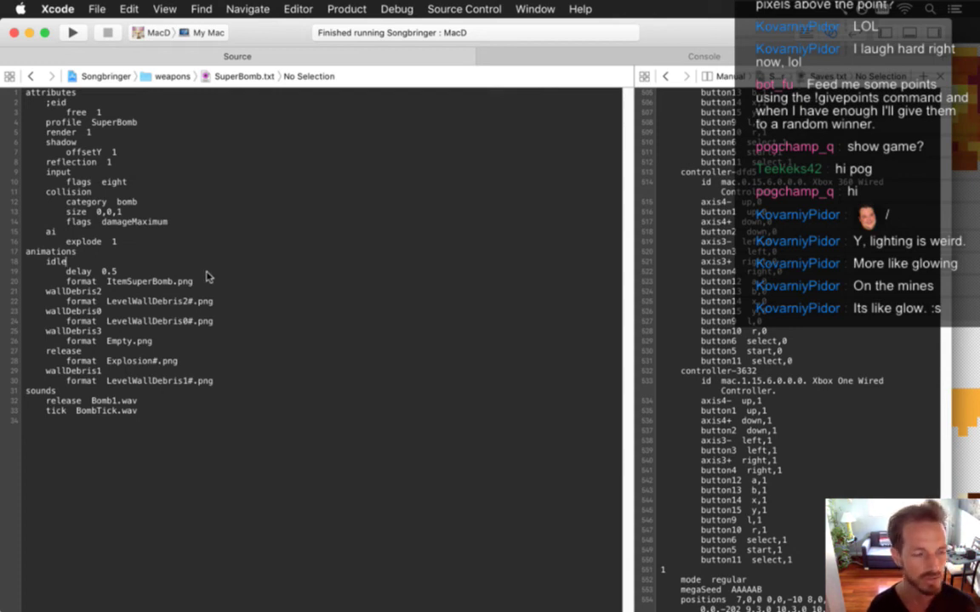
left_click(157, 273)
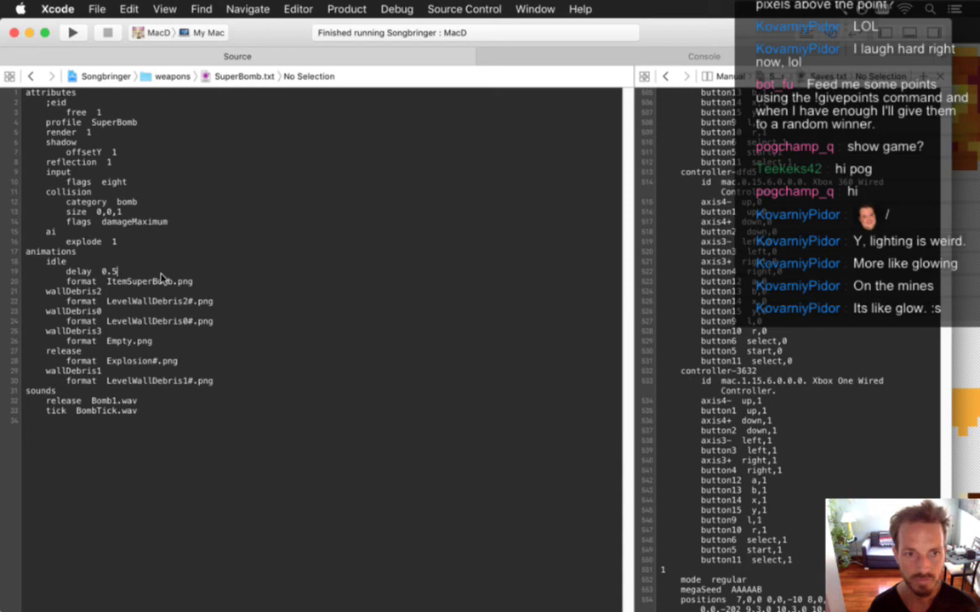
left_click_drag(107, 281, 129, 283)
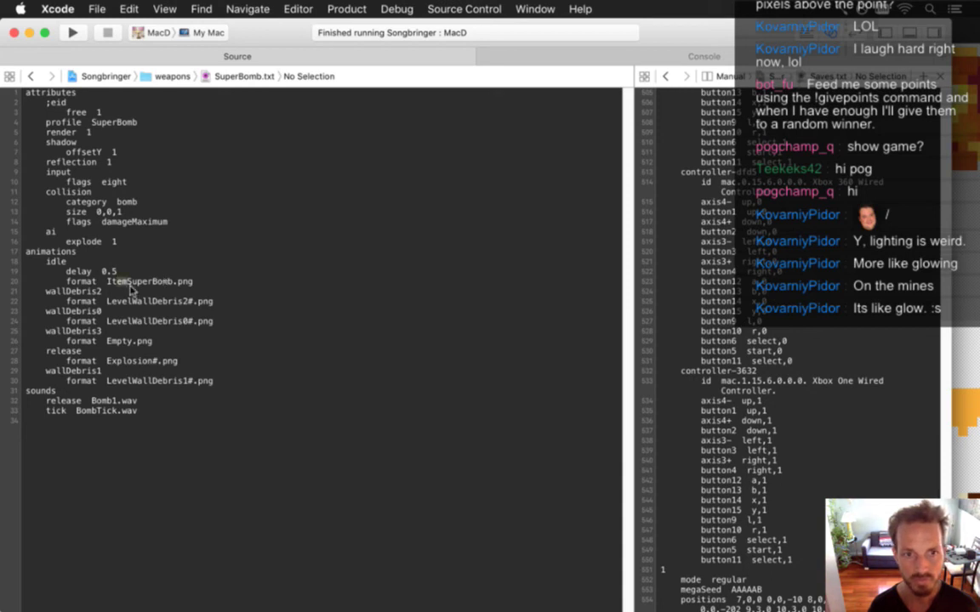
left_click(138, 272)
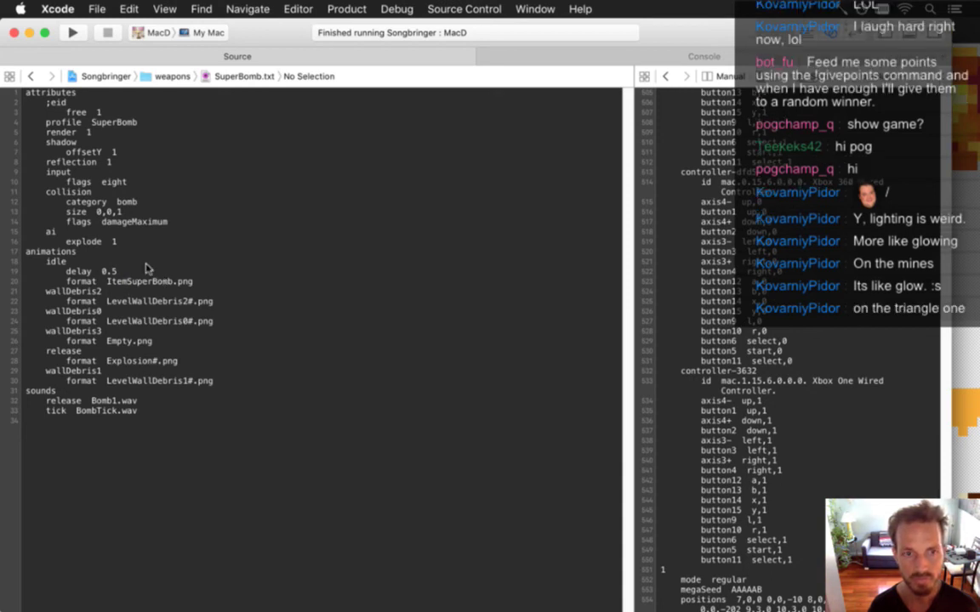
Return to useSuperBomb in InputSystem.cpp, check the super bomb sprites in Photoshop, and switch back to Xcode to review the function
key("ctrl+super+Left")
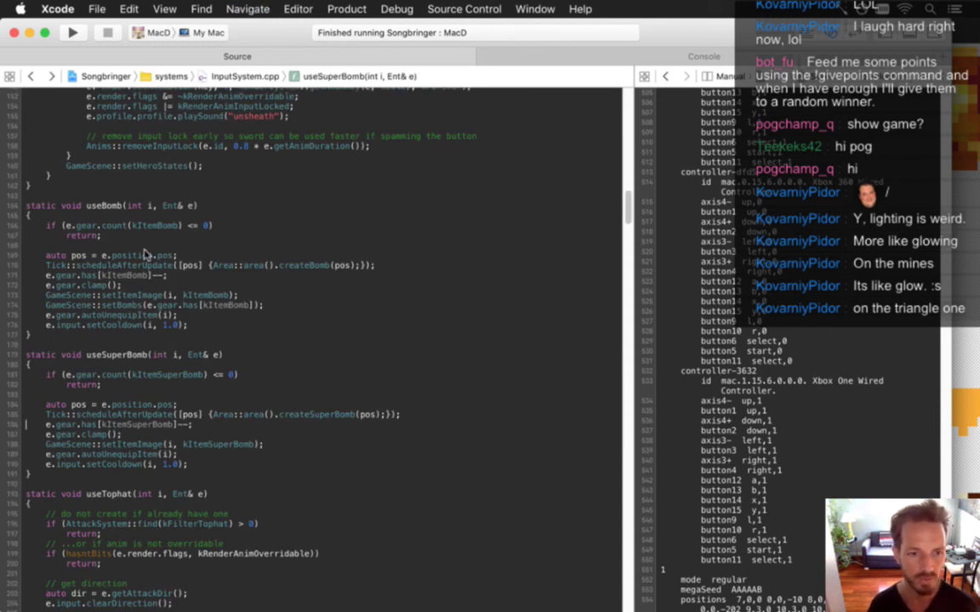
key("super+Tab")
key("super+Tab")
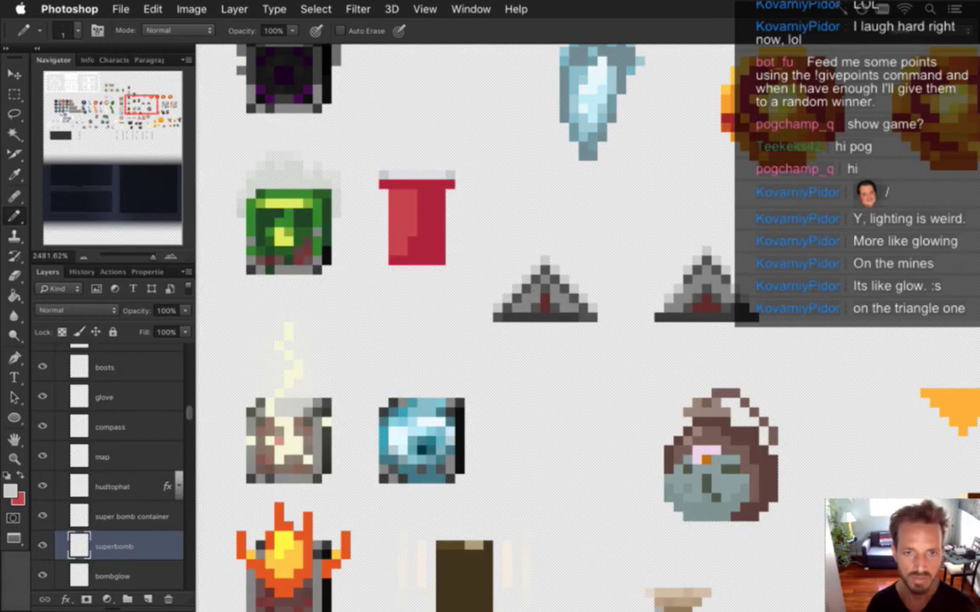
key("super+Tab")
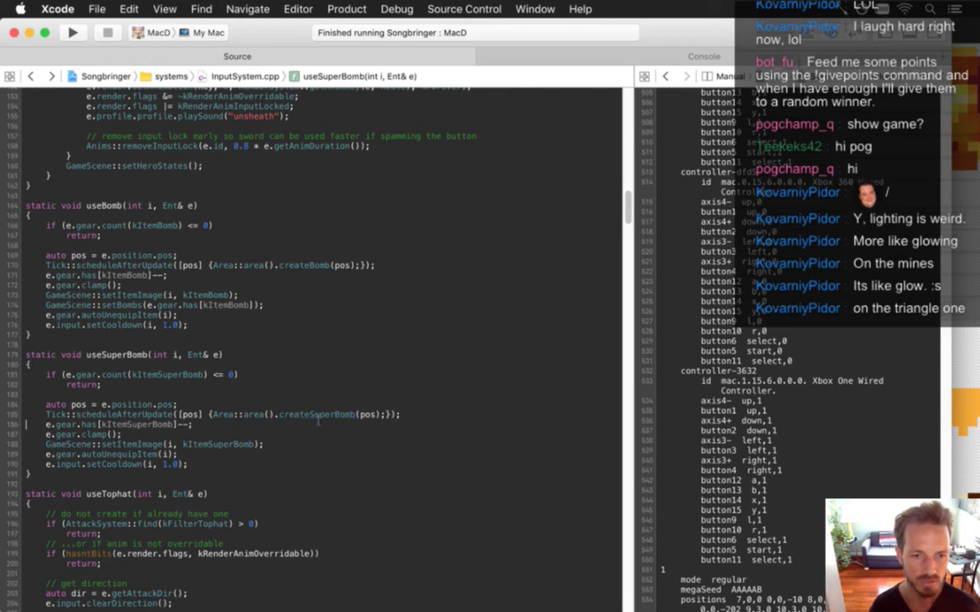
left_click(329, 396)
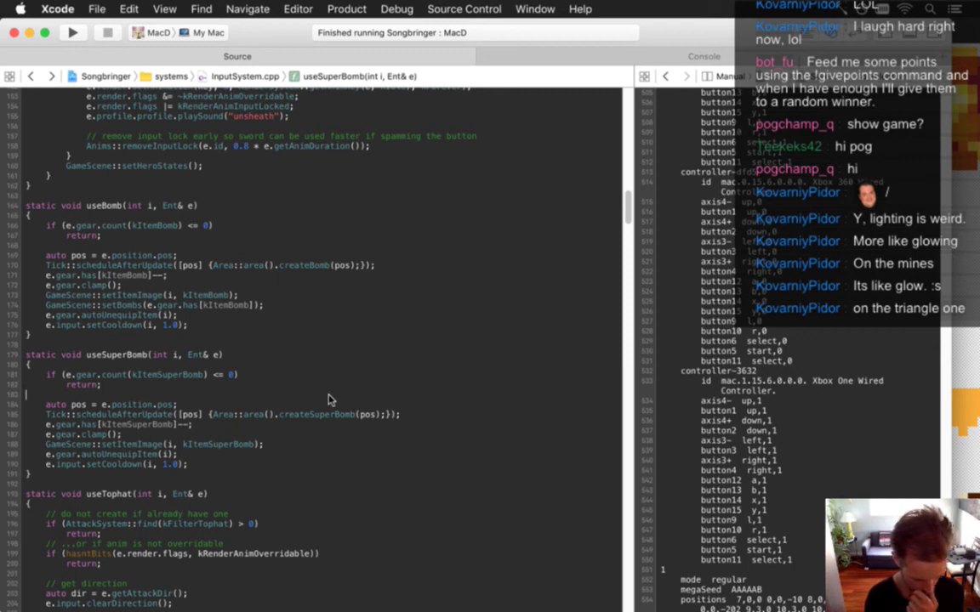
left_click(306, 345)
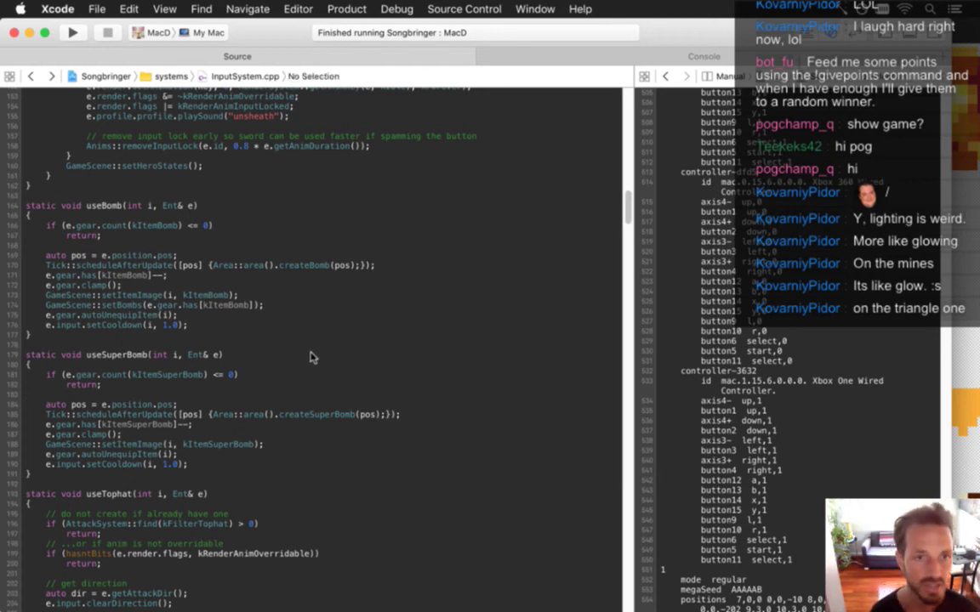
Look up "const" in the project and open Constants.h from the game folder
key("super+shift+o")
type("superbomb")
key("super+a")
type("cons")
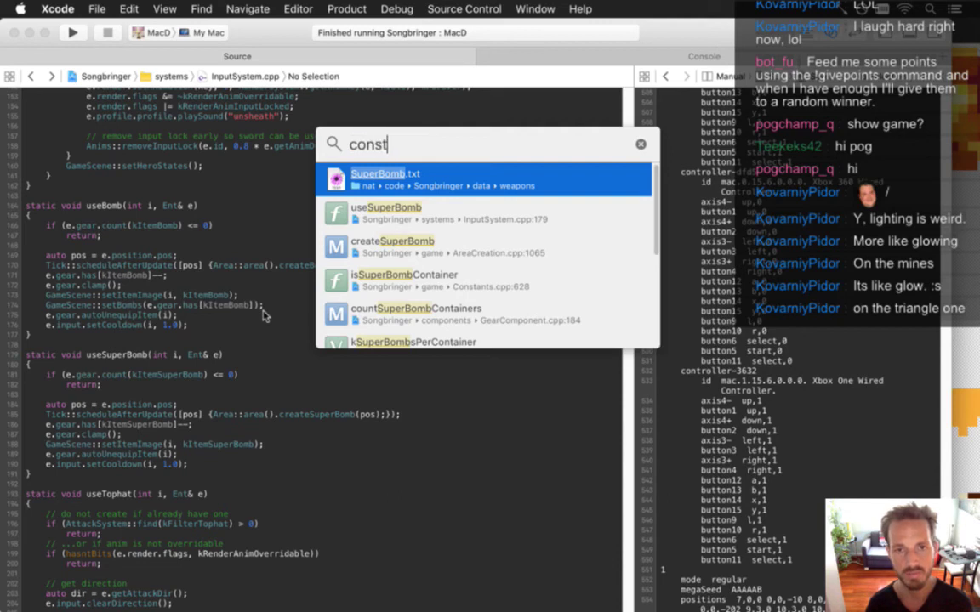
type("t")
key("Down")
key("Down")
key("Down")
key("Down")
key("Down")
key("Down")
key("Down")
key("Down")
key("Down")
key("Down")
key("Down")
key("Down")
key("Down")
key("Down")
key("Down")
key("Down")
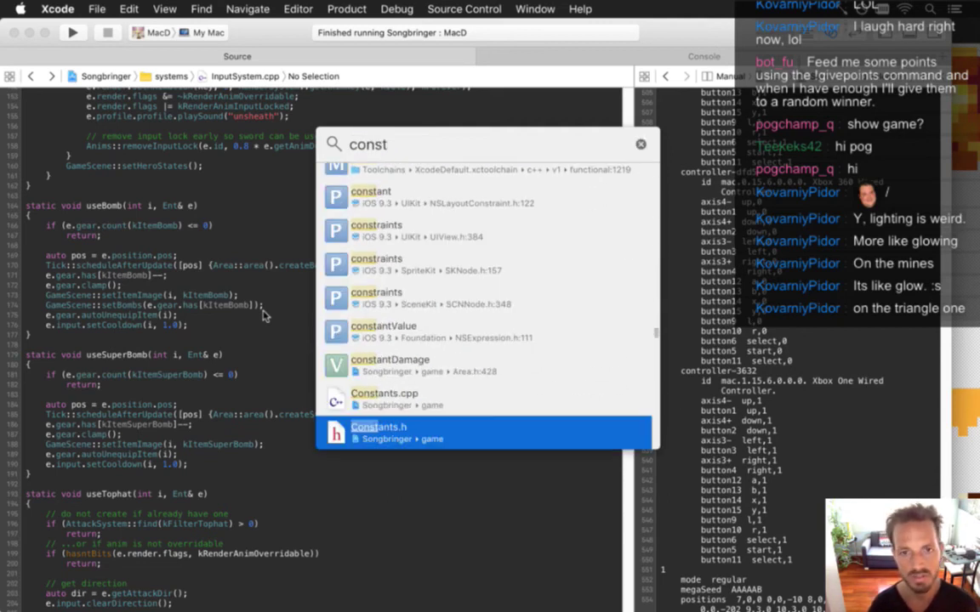
key("Return")
Search Constants.h for "filterbomb" to locate the kFilterBomb definition in the filter enum
left_click(281, 295)
key("super+Up")
key("Down")
key("Down")
key("Down")
key("Down")
key("Down")
key("Down")
key("Down")
key("Down")
key("Down")
key("Down")
key("Down")
key("Down")
key("Down")
key("Down")
key("Down")
key("Down")
key("Down")
key("Down")
key("Down")
key("Down")
key("Down")
key("Down")
key("Down")
key("Down")
key("Down")
key("Down")
key("Down")
key("Down")
key("Down")
key("Down")
key("Down")
key("Down")
key("Down")
key("super+f")
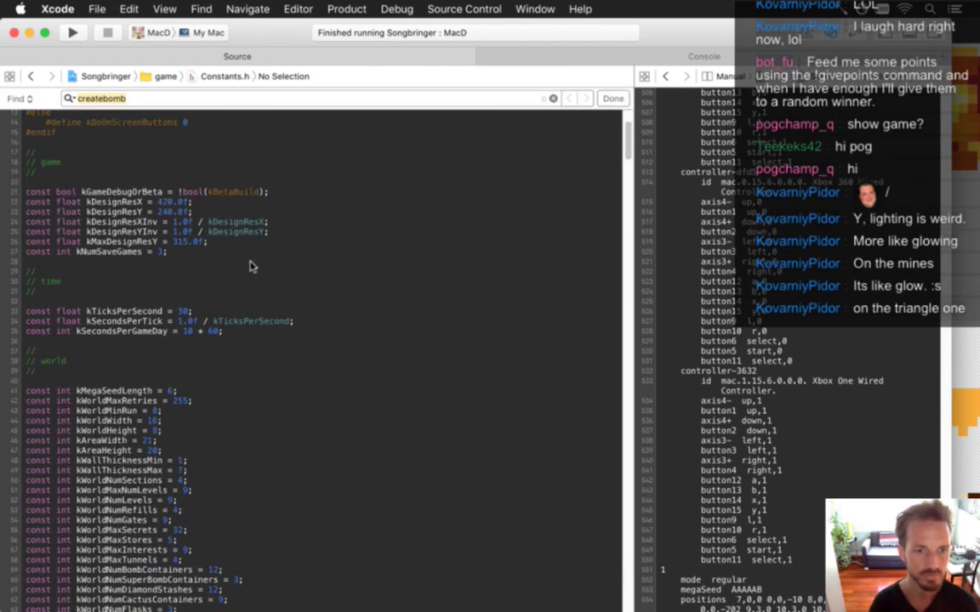
type("filterbomb")
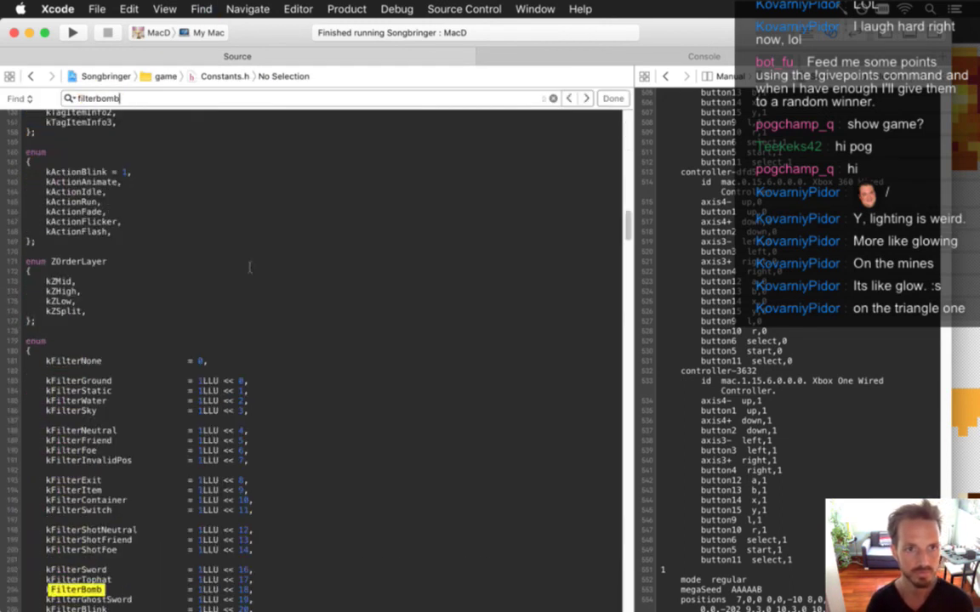
scroll(286, 587, "down", 1)
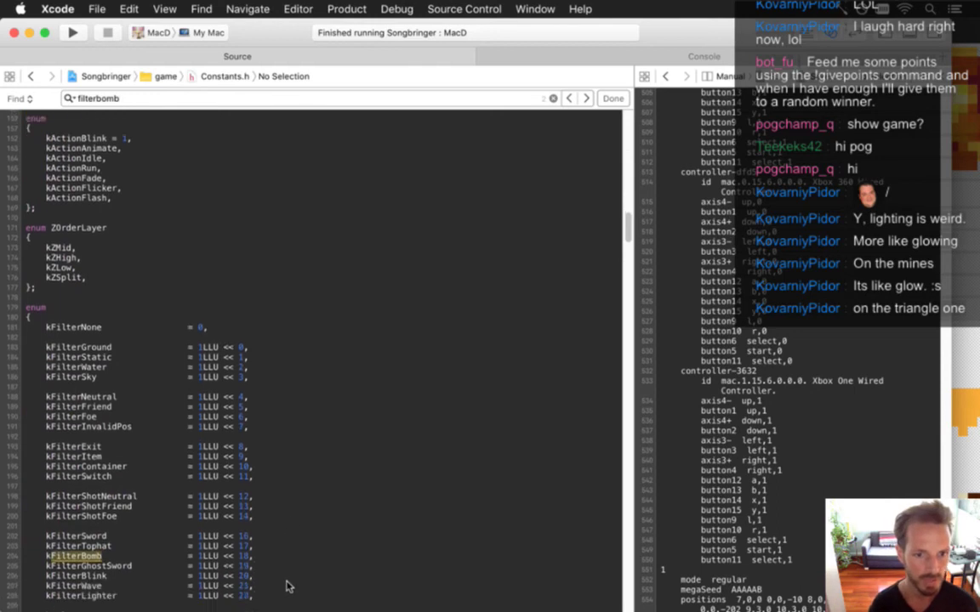
Duplicate the kFilterBomb line directly below itself in the filter enum
scroll(287, 587, "down", 5)
key("Up")
key("Up")
key("Up")
key("Up")
key("Up")
key("Up")
key("Up")
key("Up")
key("Up")
key("Up")
key("Up")
key("Down")
key("super+Left")
key("super+Left")
key("shift+Down")
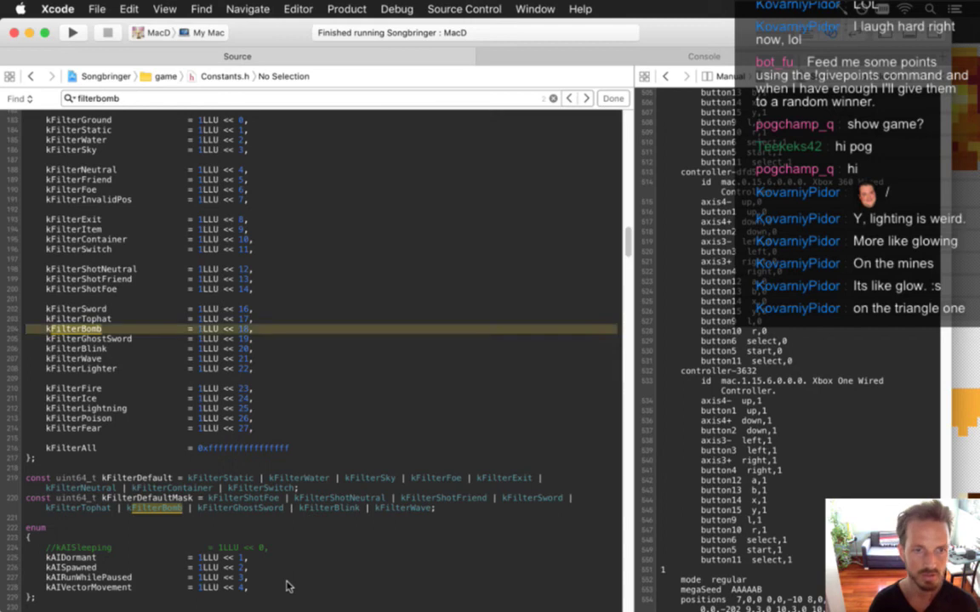
key("super+c")
key("Right")
key("super+v")
Rename the duplicated filter to kFilterSuperBomb, realign its equals sign with the column, and set its bit shift to 19
key("Up")
key("Right")
key("Right")
key("Right")
key("Right")
key("Right")
key("Right")
key("Right")
key("Right")
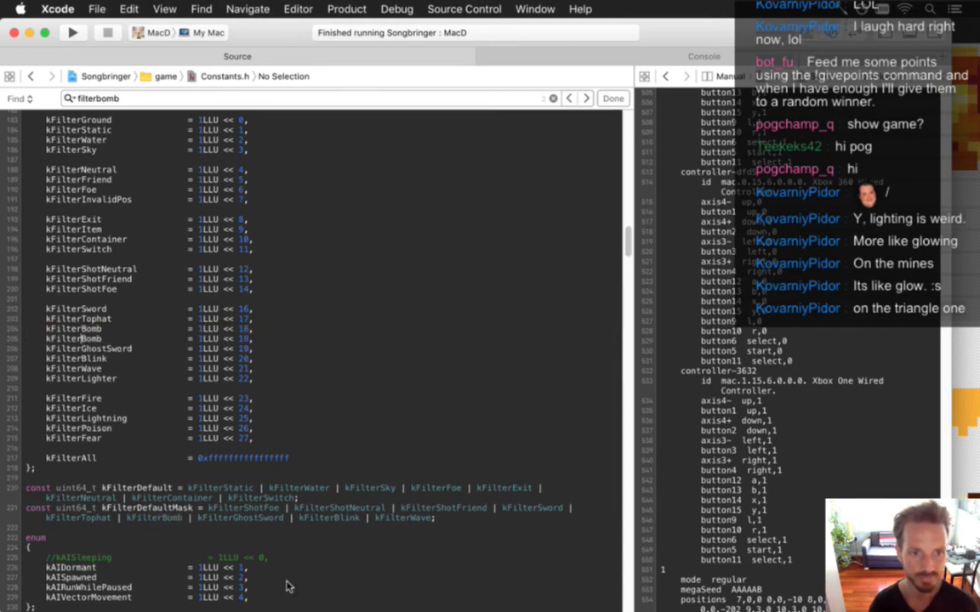
type("Super")
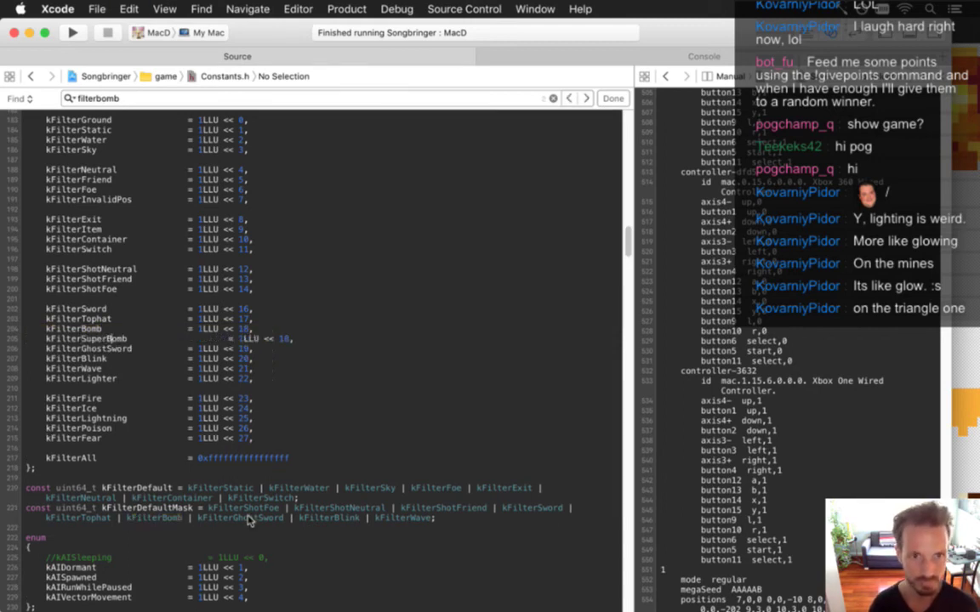
key("Delete")
key("Delete")
key("super+Right")
key("Left")
key("Left")
key("Delete")
type("9")
Renumber the bit shifts of kFilterGhostSword, kFilterBlink, kFilterWave and kFilterLighter to 20, 21, 22 and 23
key("Down")
key("BackSpace")
key("BackSpace")
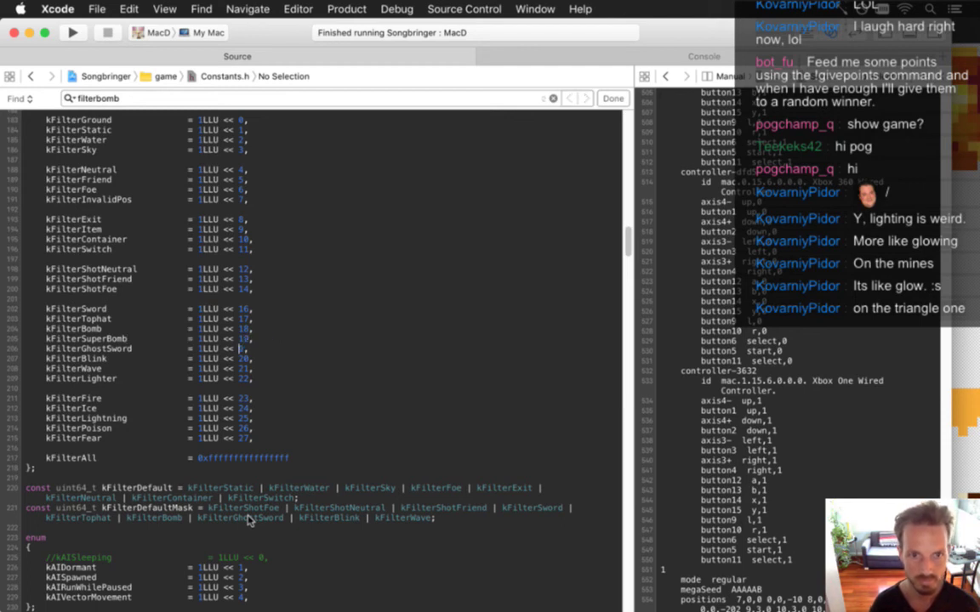
type("20")
key("Down")
key("BackSpace")
type("1")
key("Down")
key("BackSpace")
type("2")
key("Down")
key("BackSpace")
type("3")
Renumber the bit shifts of kFilterFire, kFilterIce, kFilterLightning, kFilterPoison and kFilterFear to 24 through 28
key("Down")
key("Down")
key("BackSpace")
type("4")
key("Down")
key("BackSpace")
type("5")
key("Down")
key("BackSpace")
type("6")
key("Down")
key("BackSpace")
type("7")
key("Down")
key("BackSpace")
type("8")
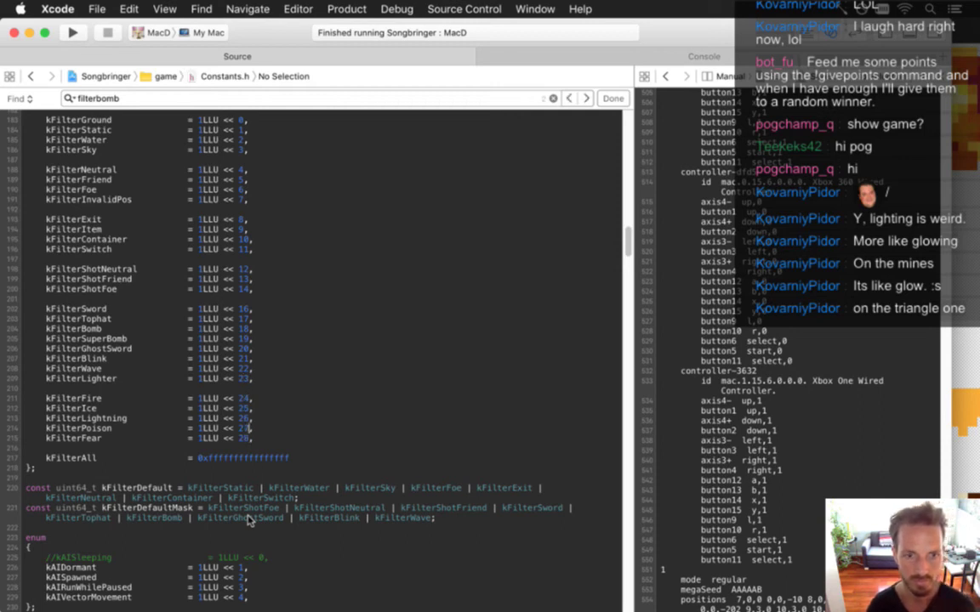
left_click(289, 407)
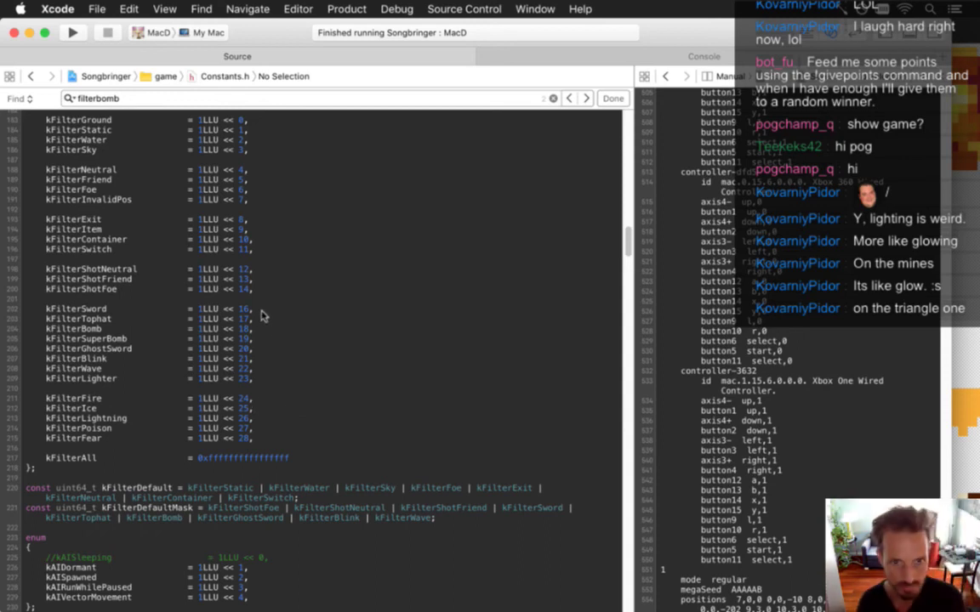